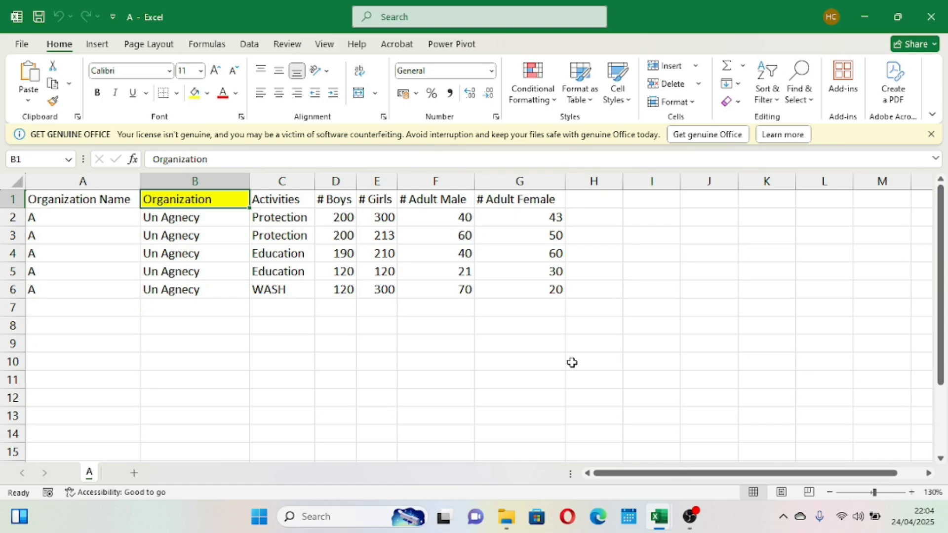
Switch to workbook B and examine its header row and columns from Organization Name to # Adult Female
mouse_move(660, 517)
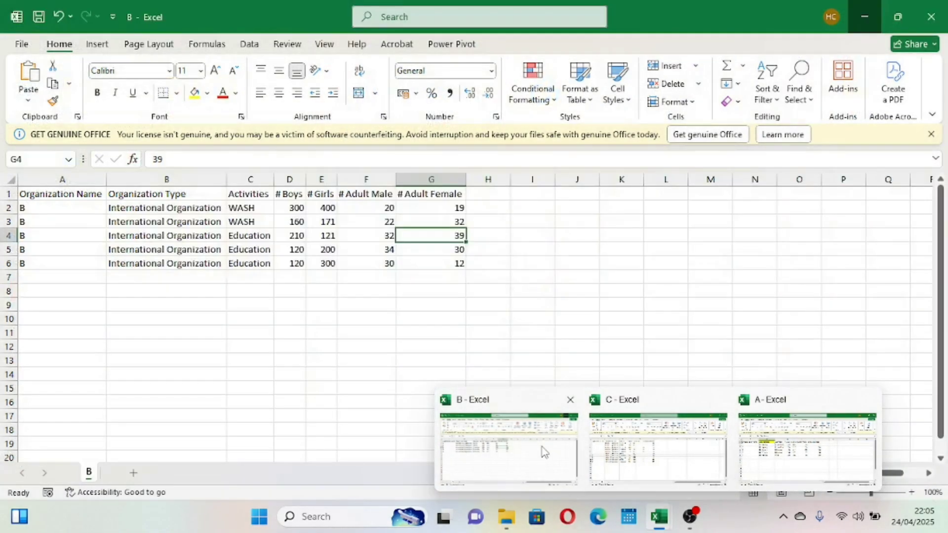
click(544, 452)
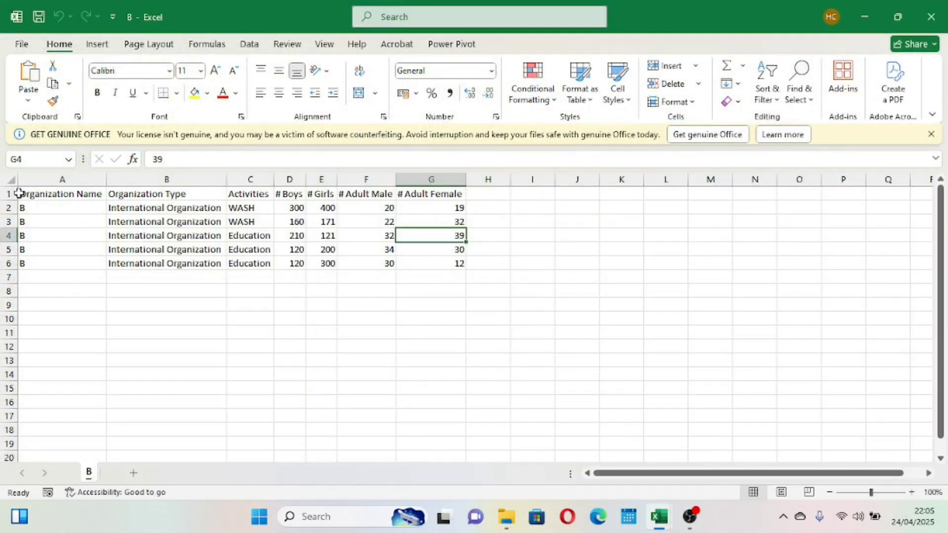
drag(14, 199, 14, 198)
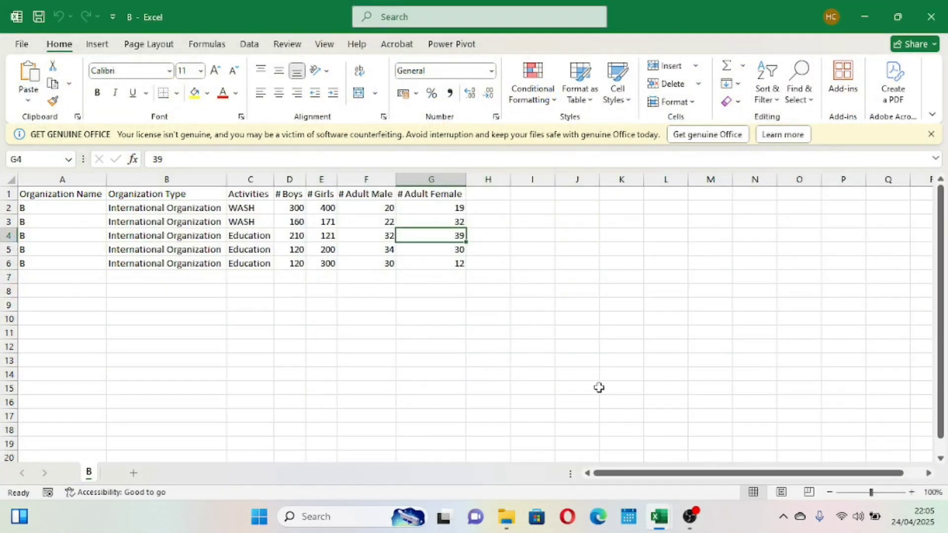
click(912, 492)
click(911, 492)
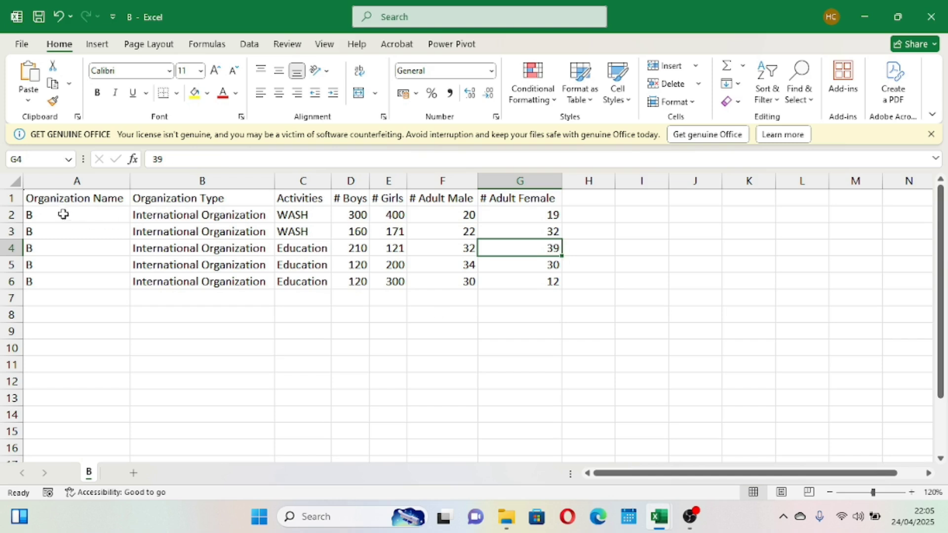
click(10, 198)
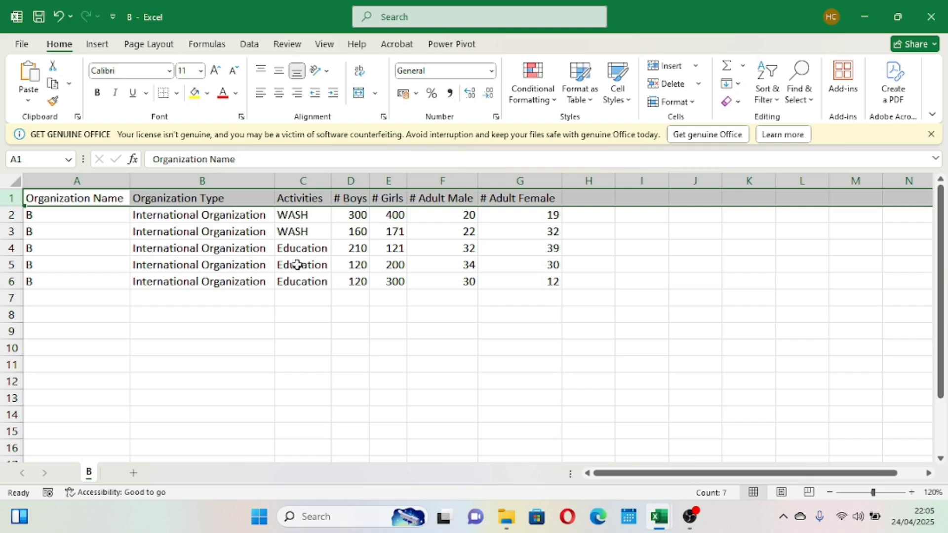
click(148, 200)
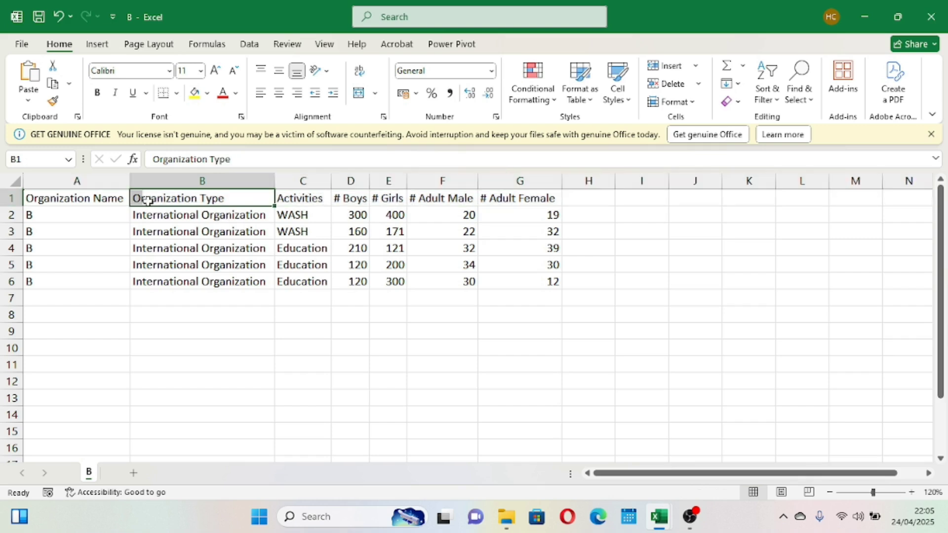
click(99, 196)
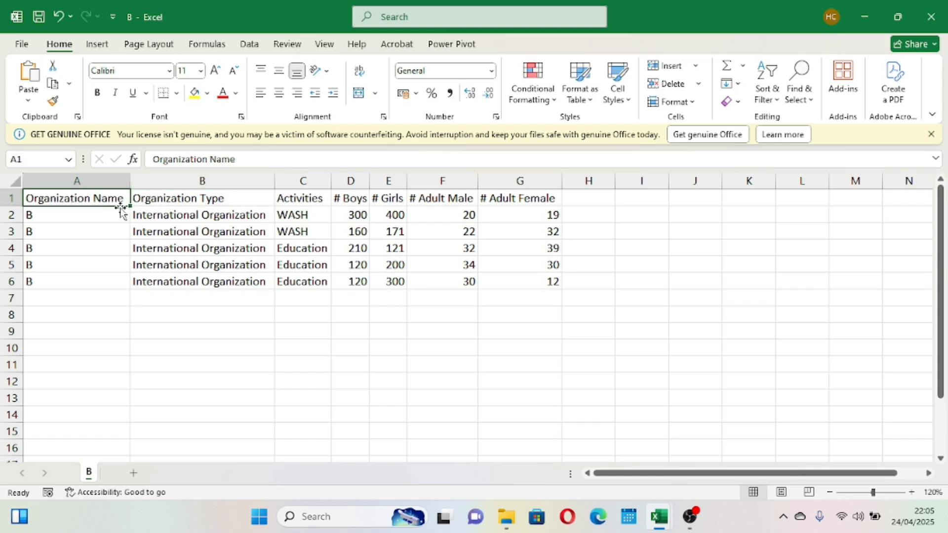
click(200, 199)
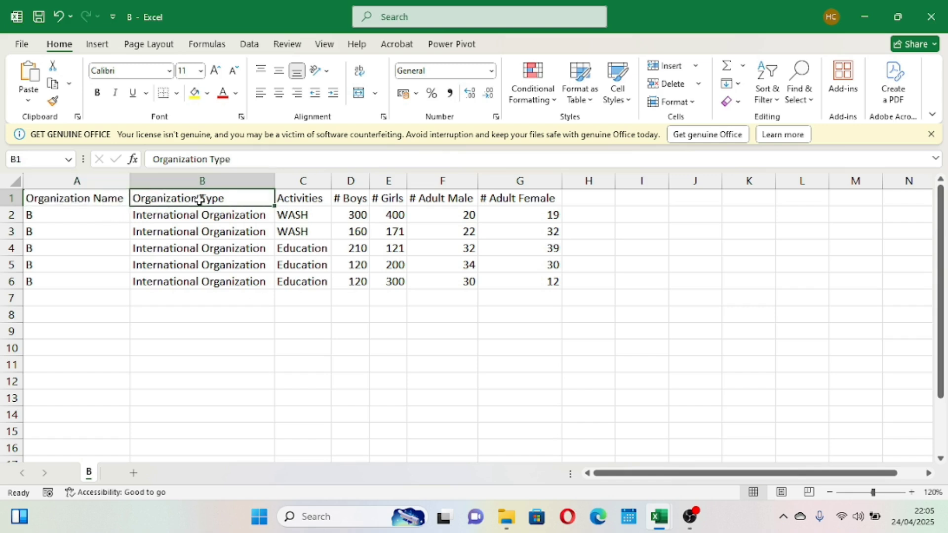
click(303, 198)
click(388, 266)
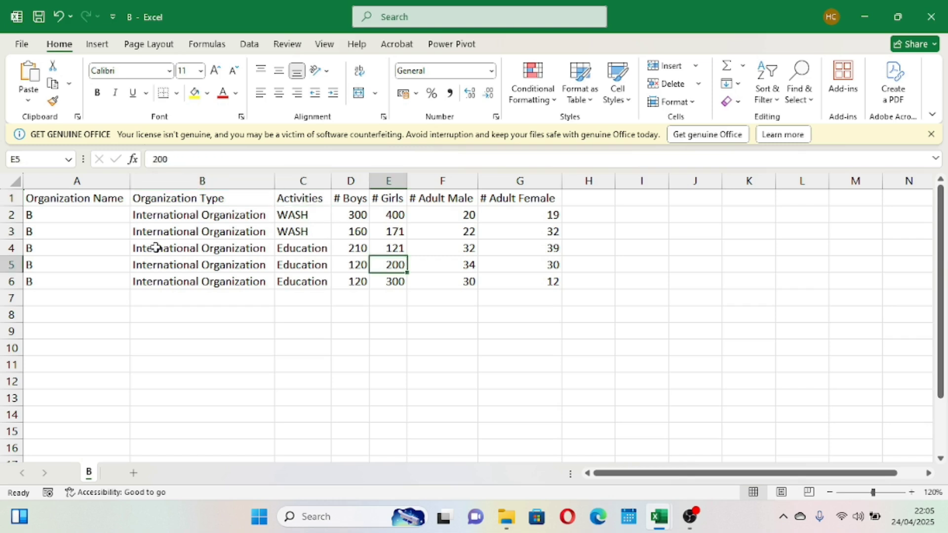
click(73, 172)
click(522, 173)
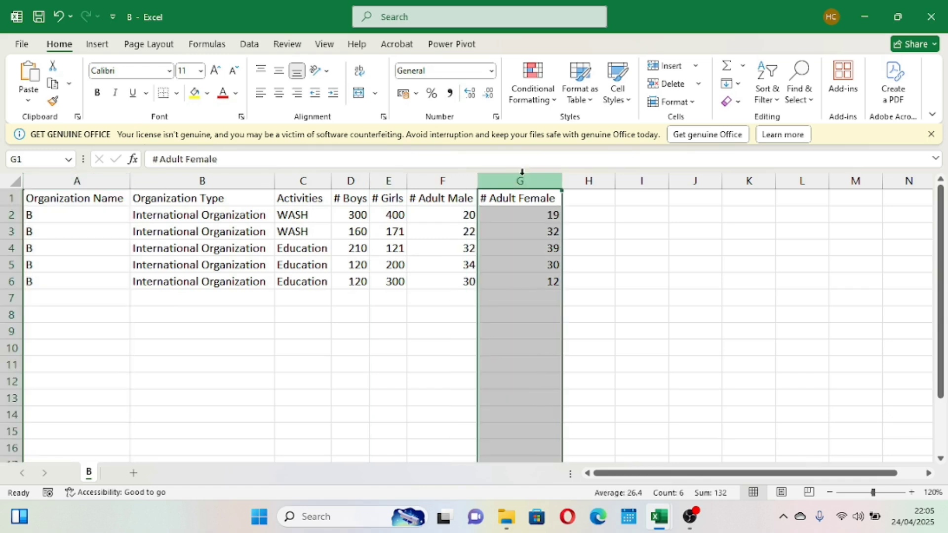
click(425, 248)
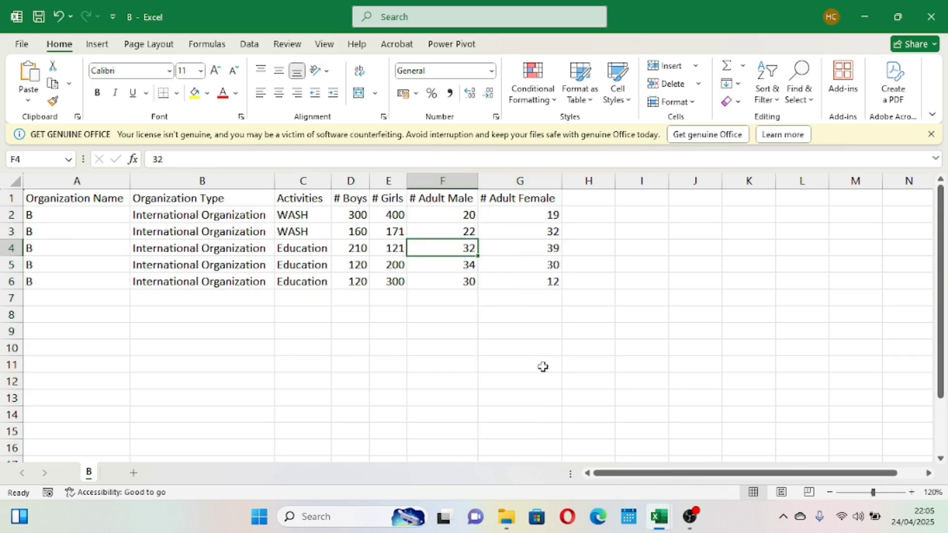
Switch to workbook C and examine its columns from Organization Name to # Adult Female
mouse_move(659, 517)
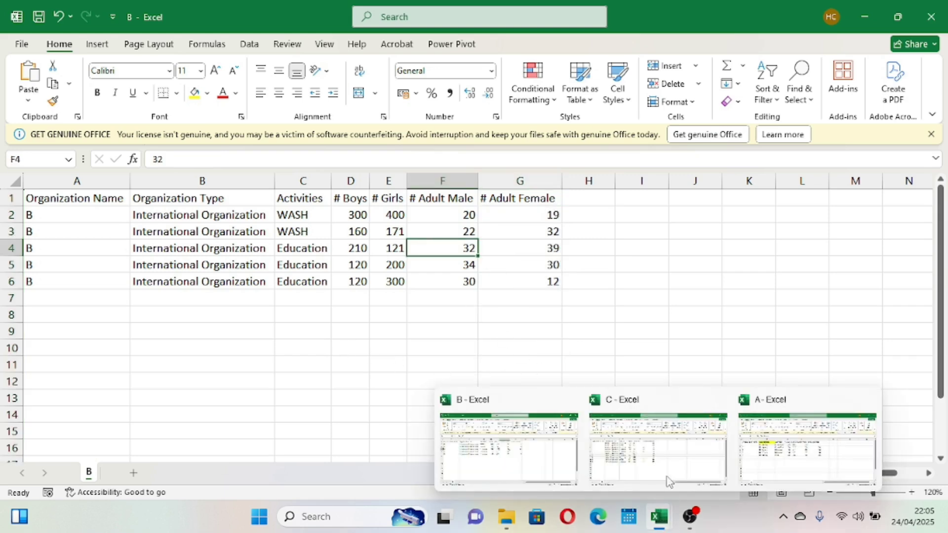
mouse_move(653, 458)
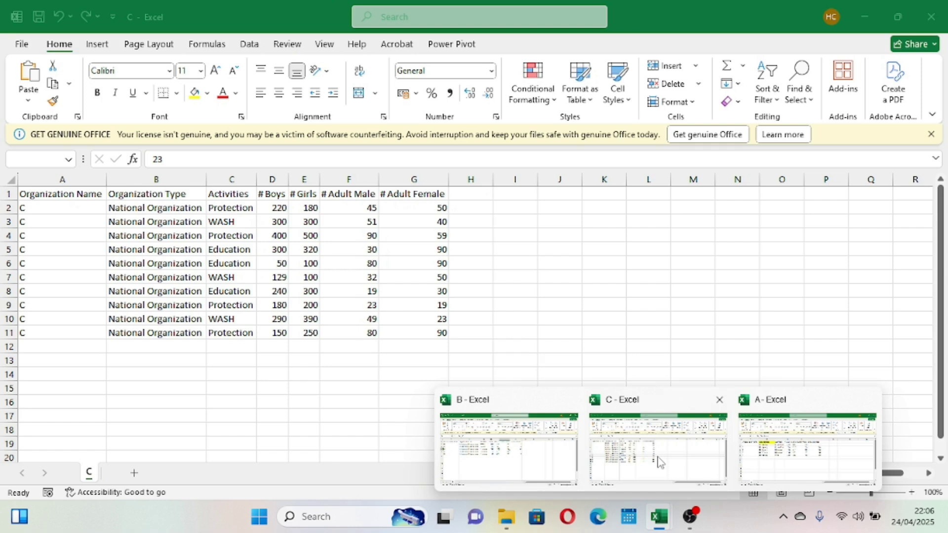
click(658, 462)
click(61, 179)
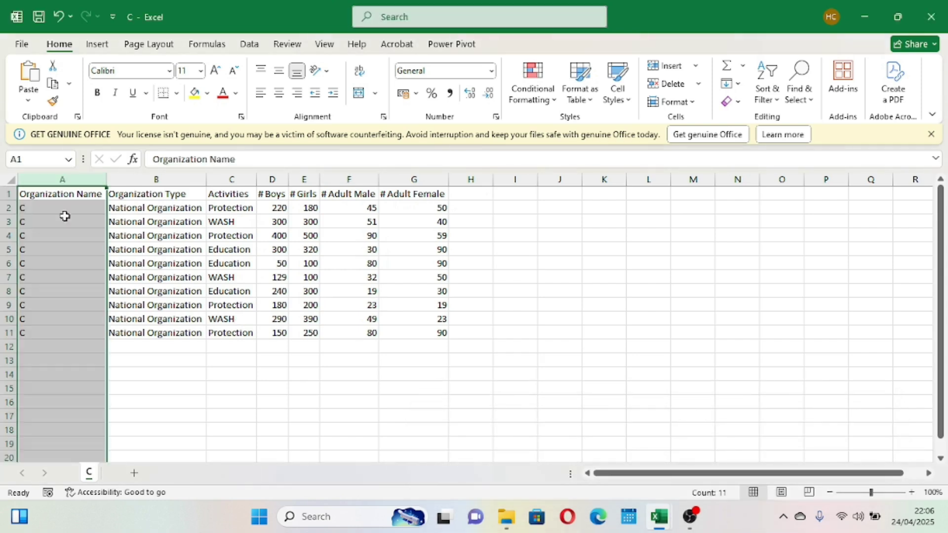
click(401, 179)
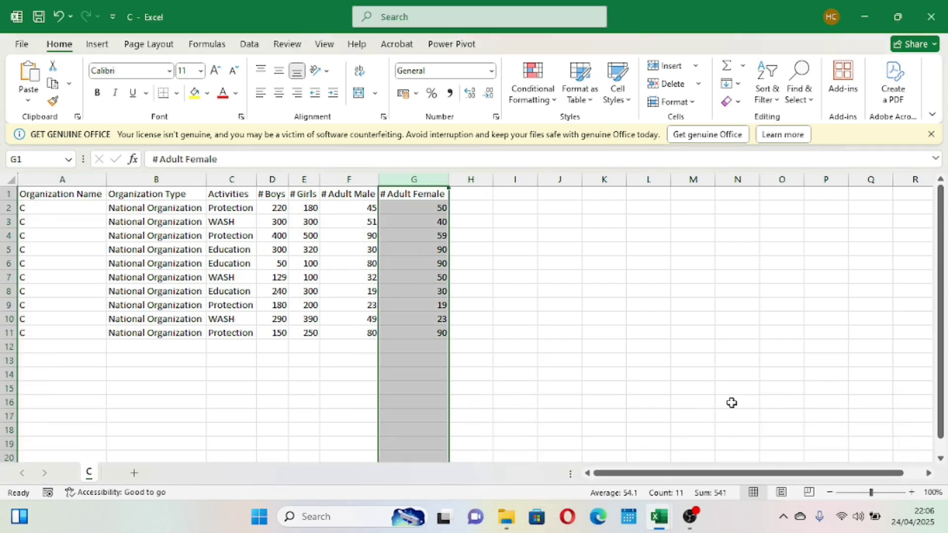
Compare the column B header in workbook A with the one in workbook C
mouse_move(659, 516)
click(771, 458)
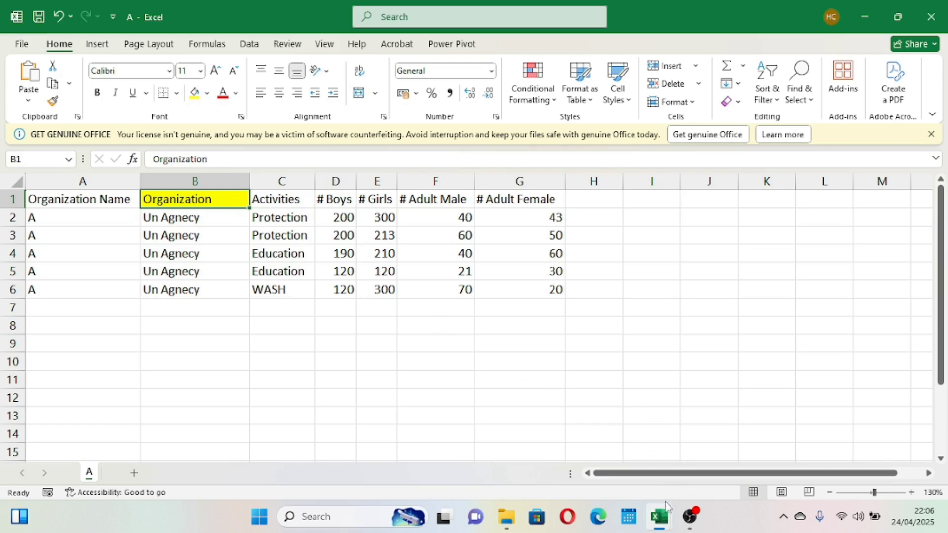
mouse_move(666, 506)
click(626, 453)
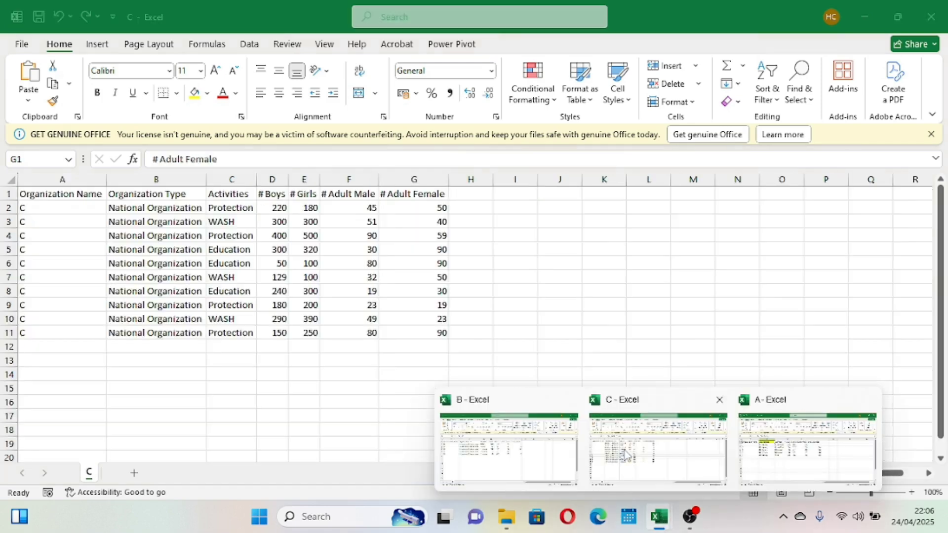
click(186, 195)
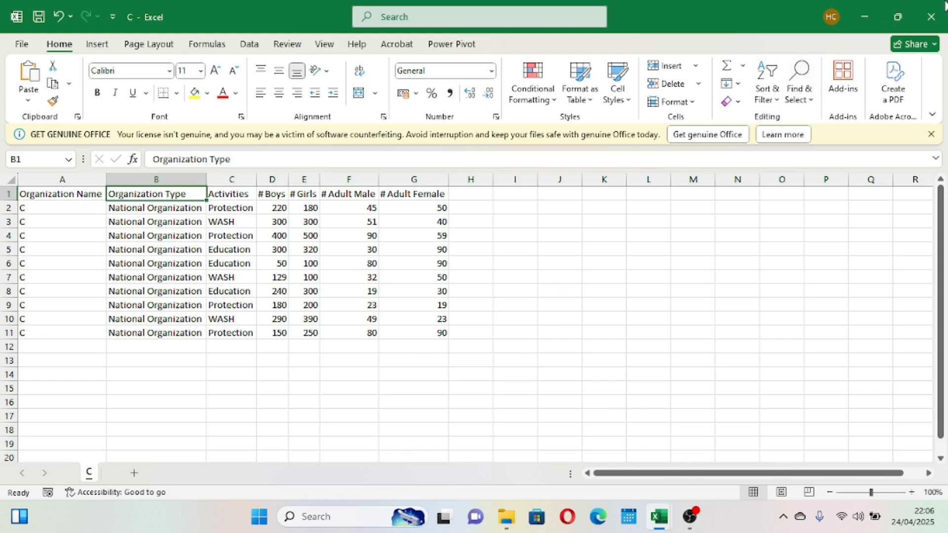
Close workbooks C, A and B, choosing to remove the recovered files, and close the Data folder window
click(931, 14)
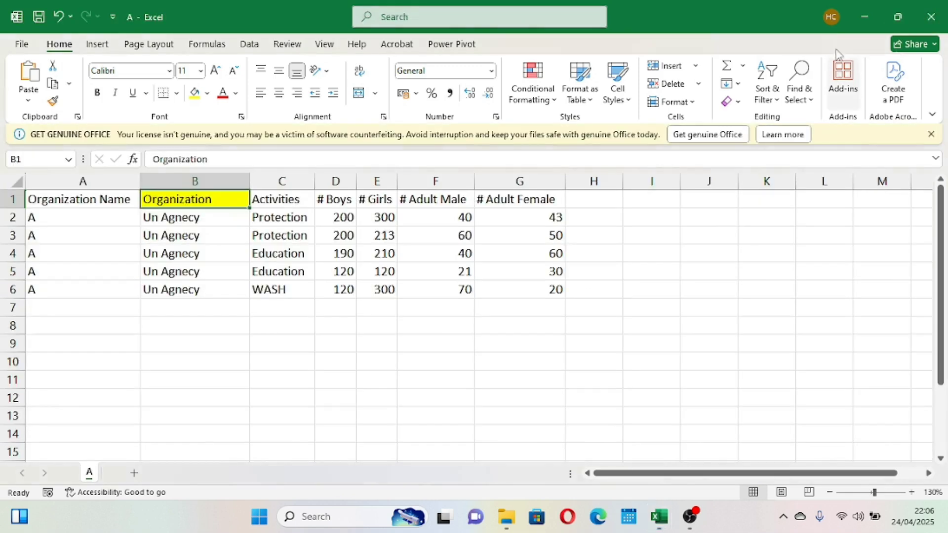
click(928, 15)
click(928, 16)
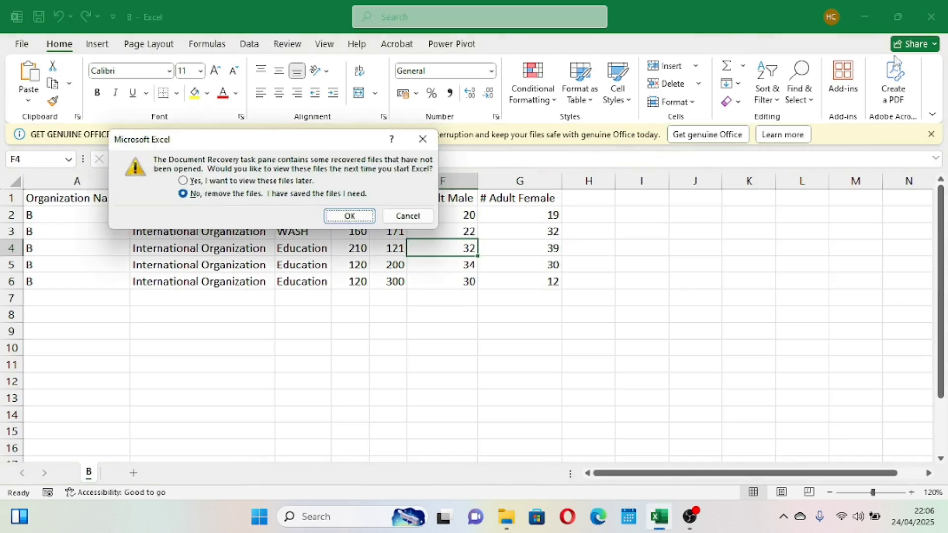
click(351, 216)
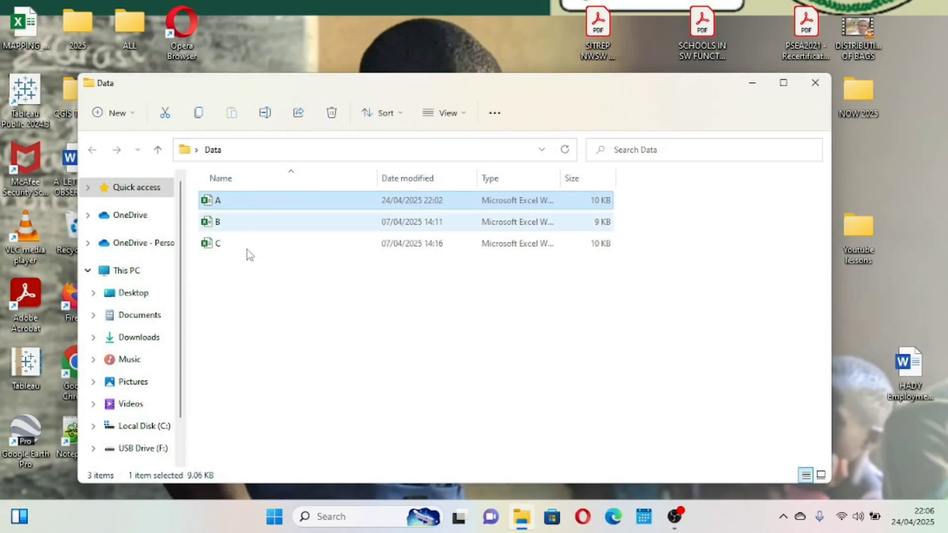
click(815, 82)
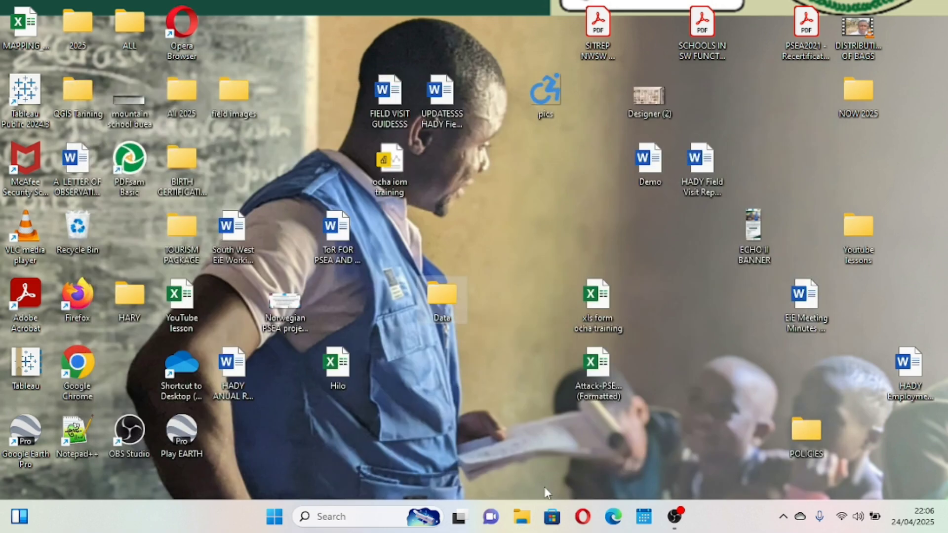
Launch Excel with a new blank workbook and maximize its window
click(340, 522)
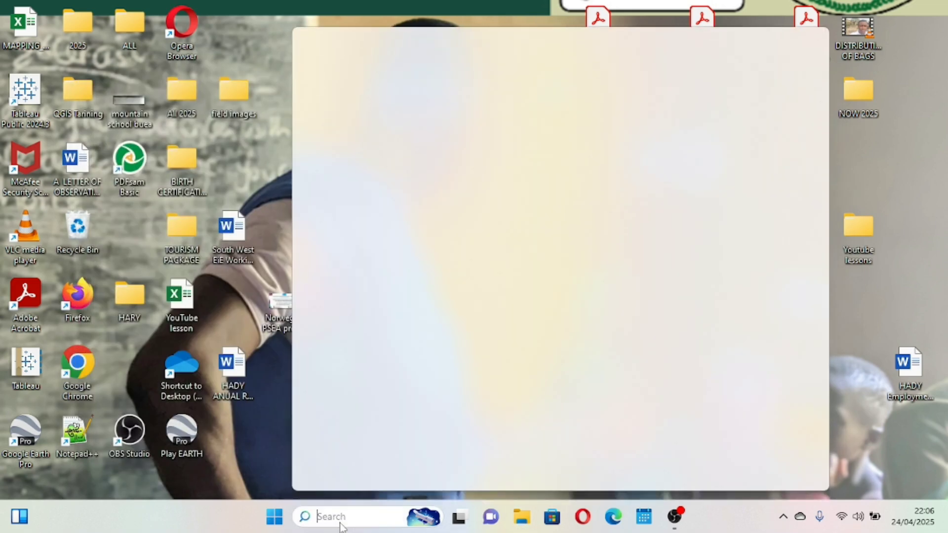
text(excel)
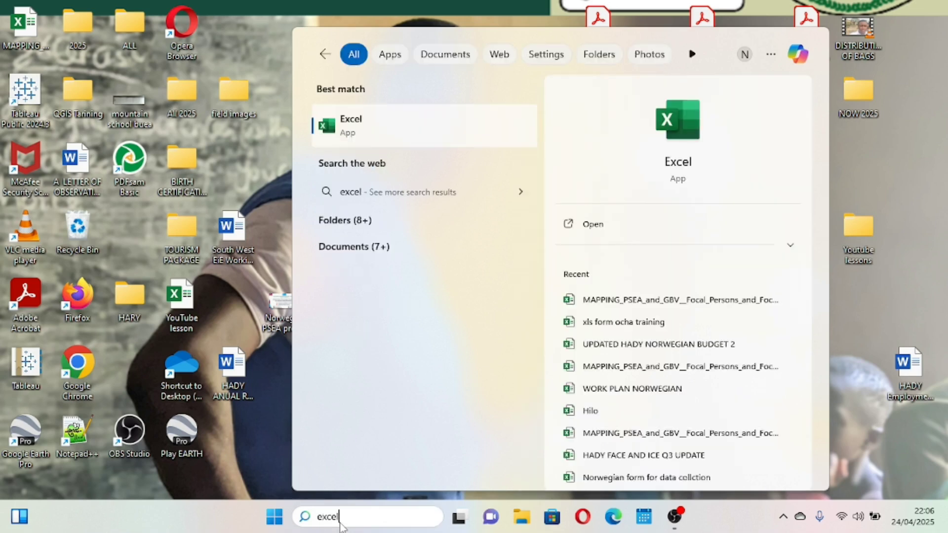
click(605, 231)
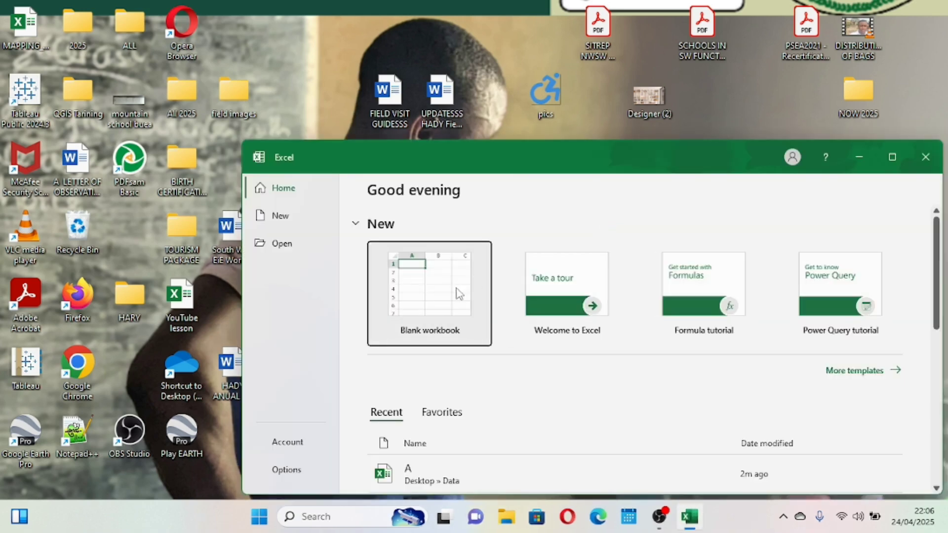
click(458, 293)
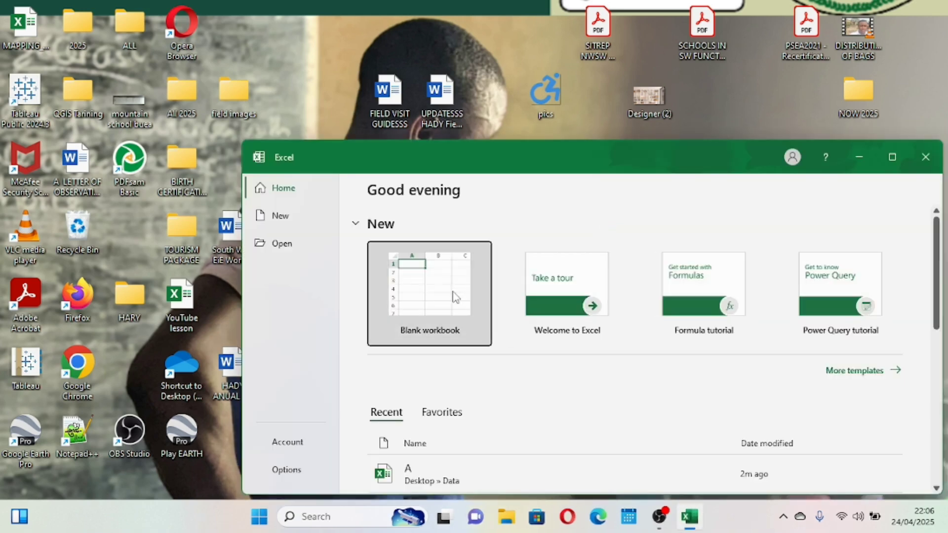
click(891, 158)
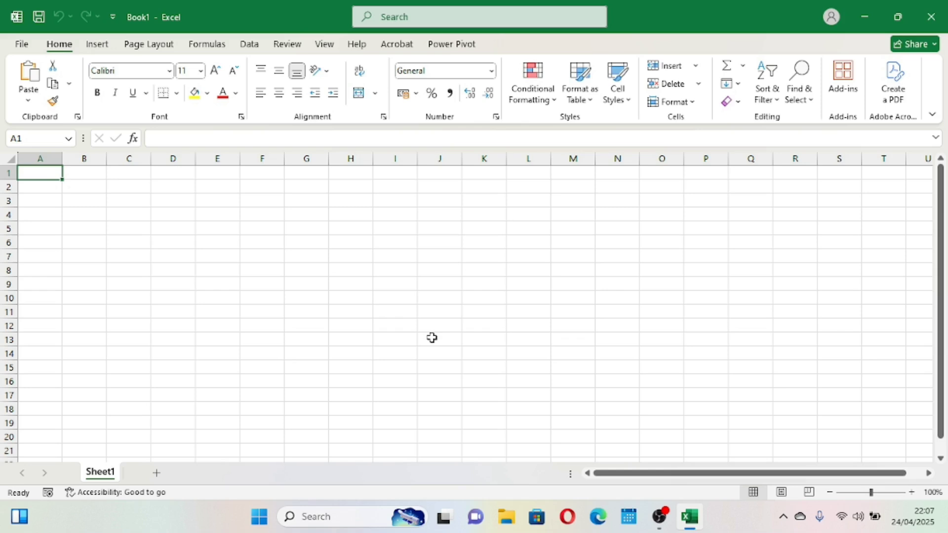
Get data from a folder, choosing the Data folder on the Desktop as the source
click(250, 44)
click(29, 89)
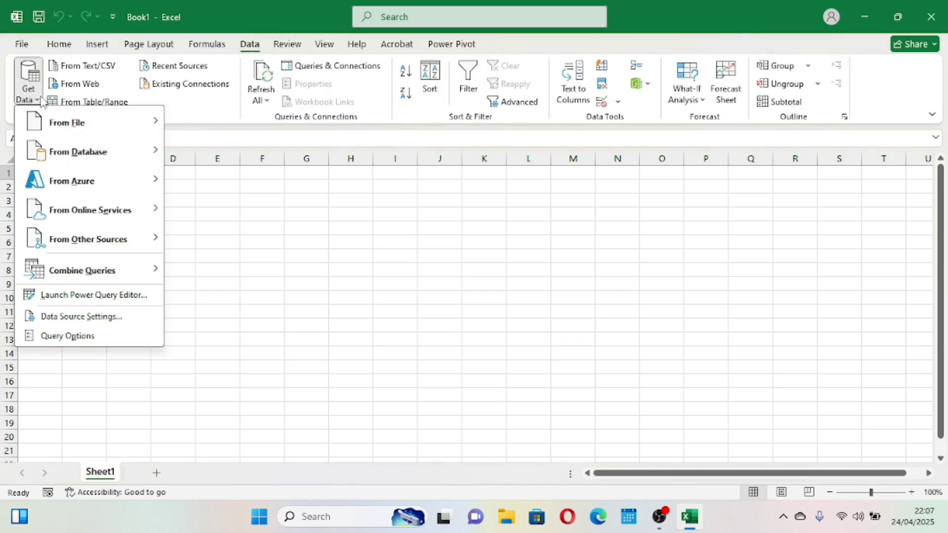
mouse_move(77, 127)
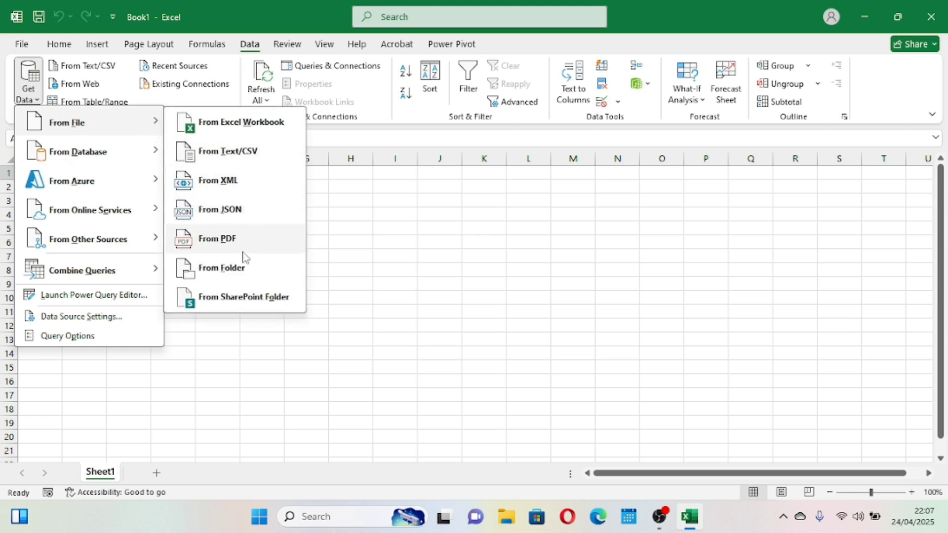
click(239, 272)
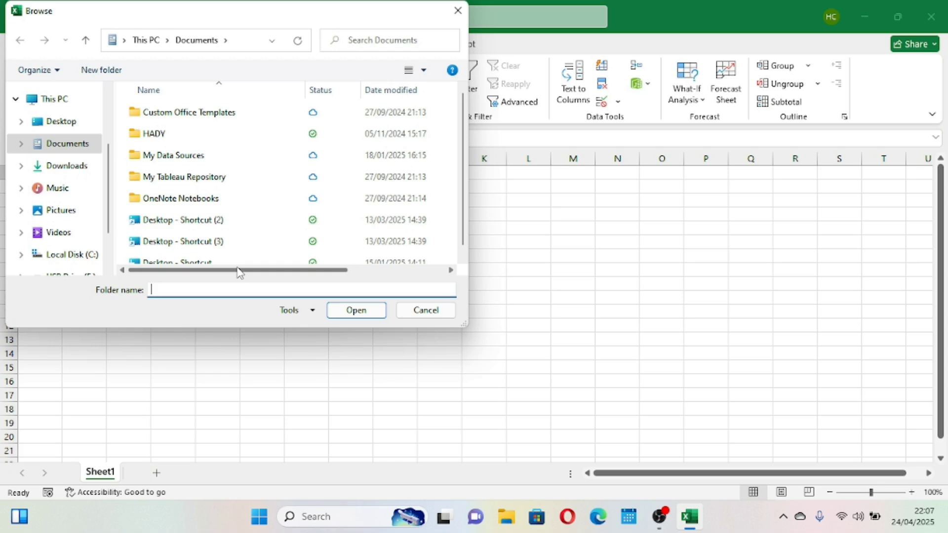
click(60, 122)
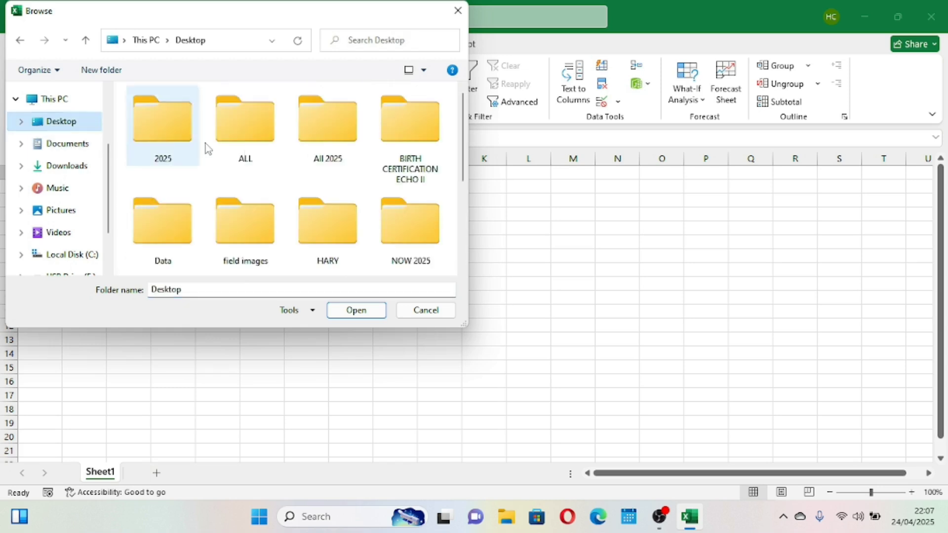
click(170, 251)
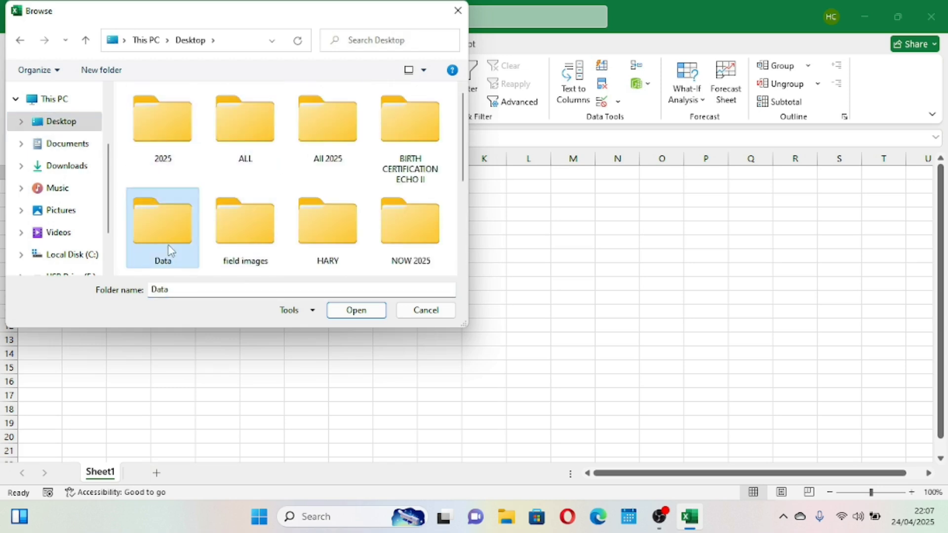
click(354, 311)
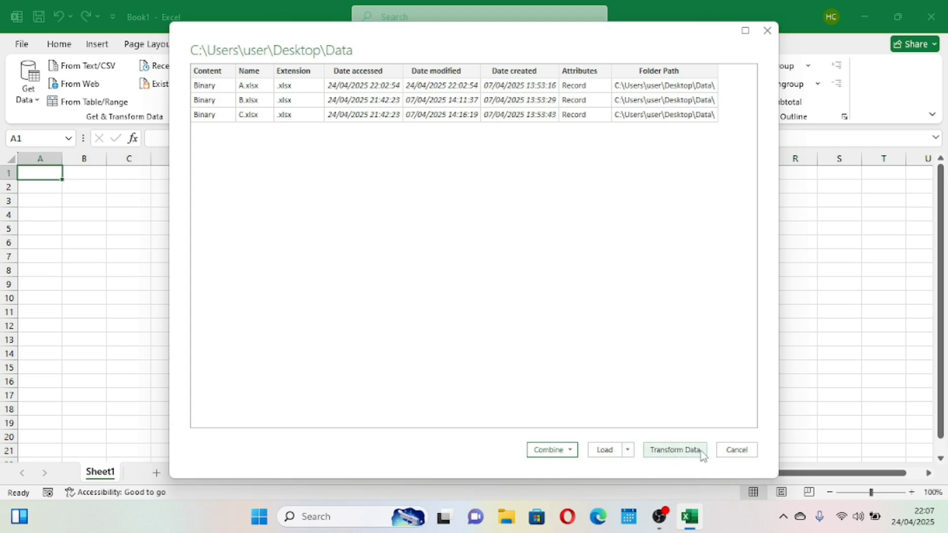
Choose Combine & Load for the A, B and C workbooks listed in the Data folder
click(626, 452)
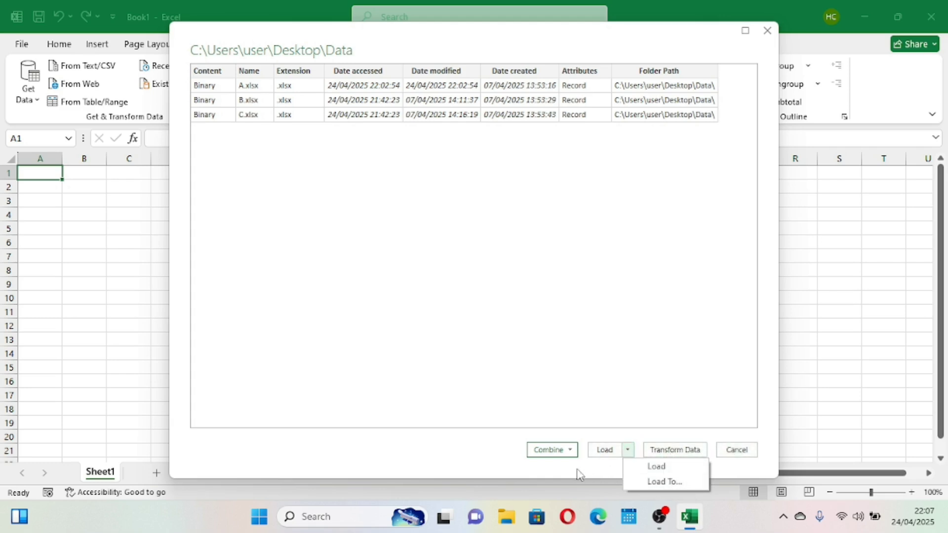
click(567, 450)
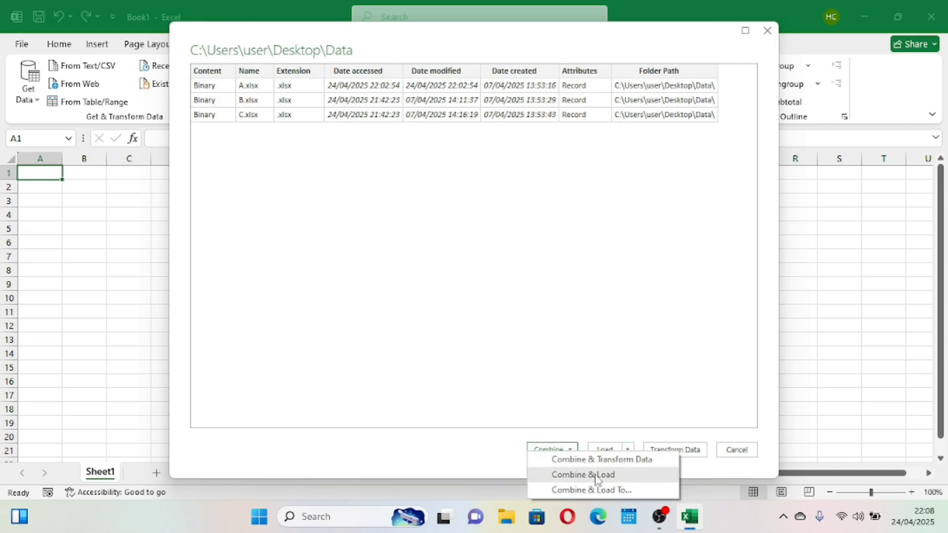
click(600, 476)
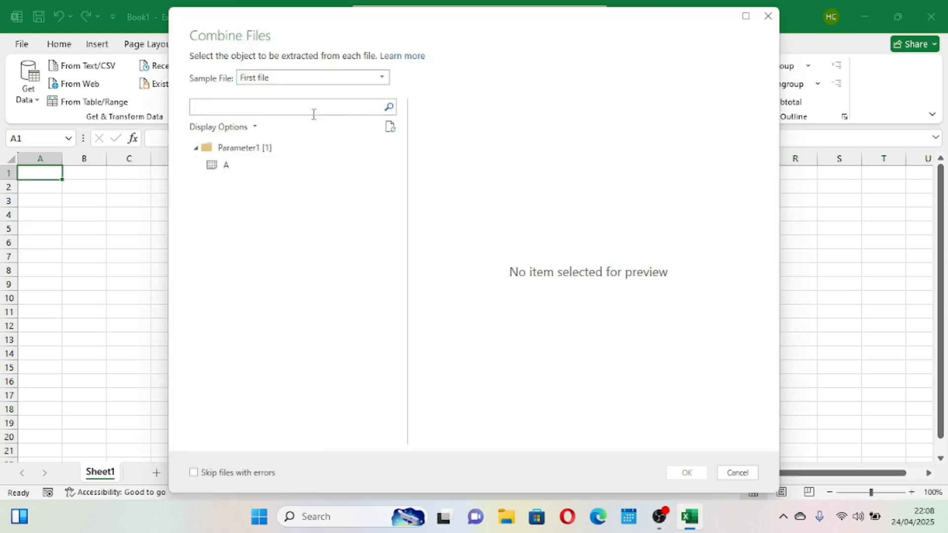
Select sheet A of the first file as the object to extract, check its preview columns, and enable skipping files with errors
click(383, 81)
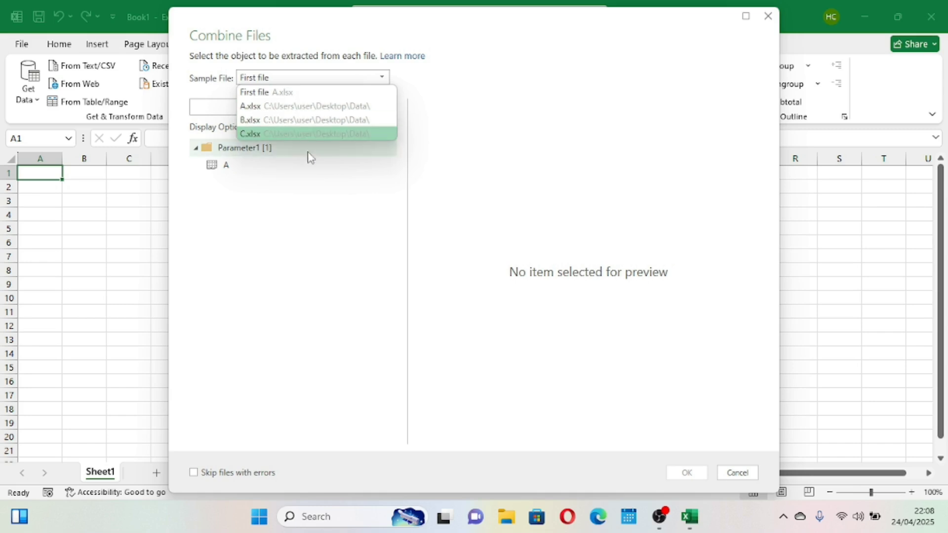
click(242, 169)
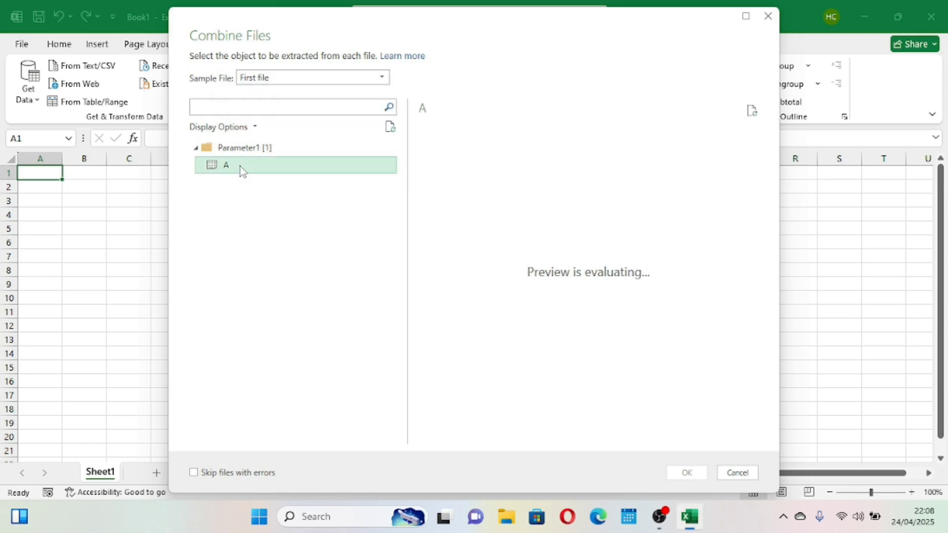
scroll(533, 195, right, 3)
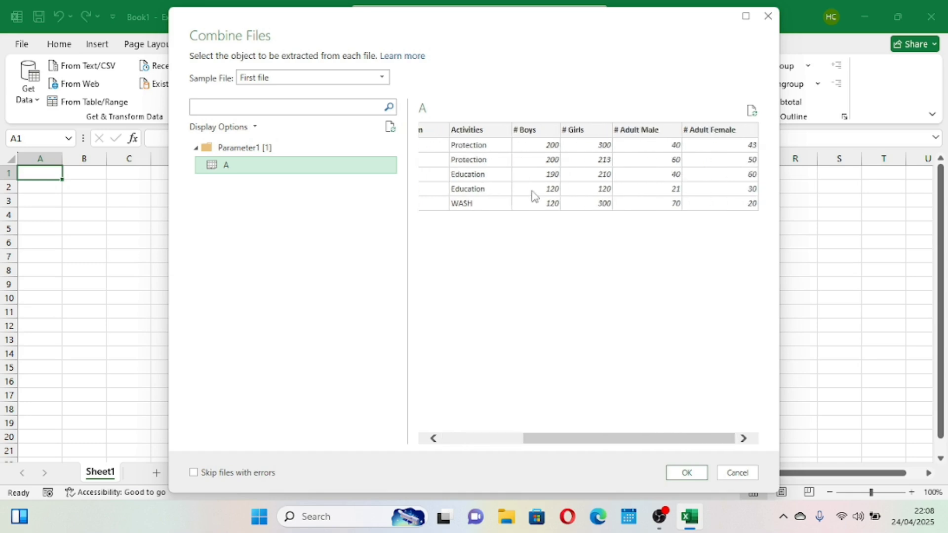
scroll(533, 196, left, 3)
scroll(533, 196, right, 1)
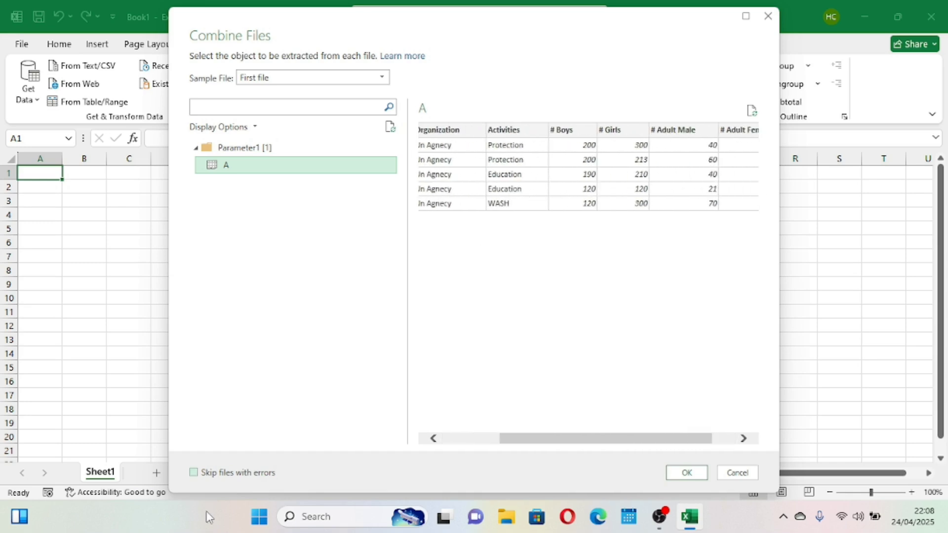
click(194, 473)
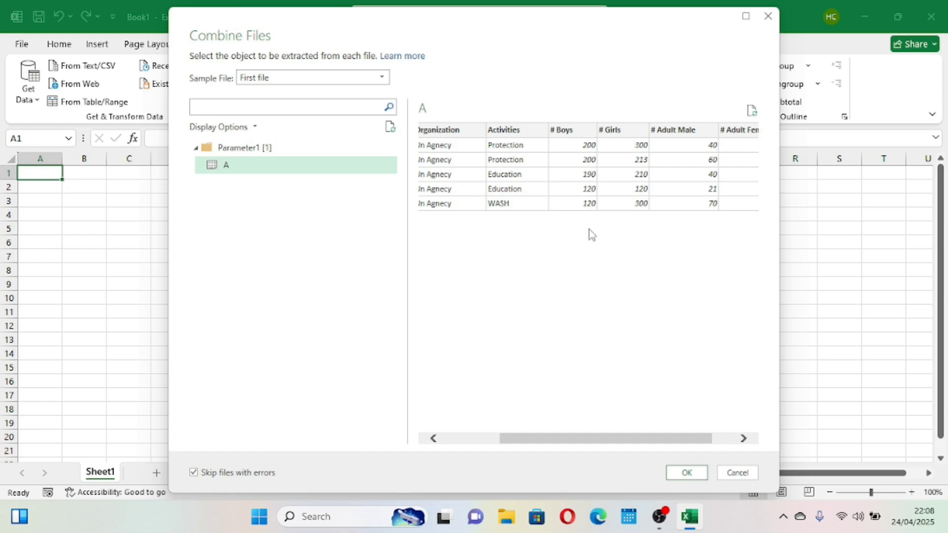
scroll(479, 188, left, 3)
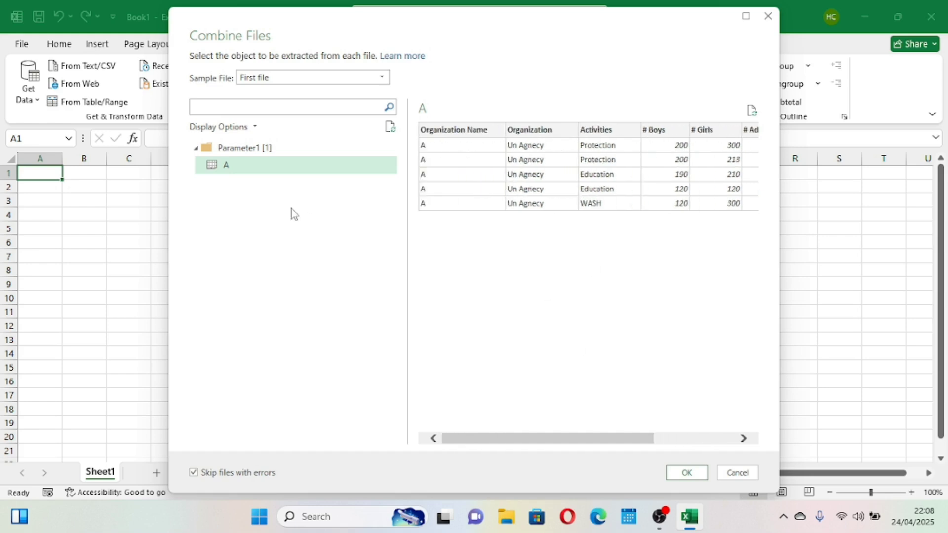
Set B.xlsx as the sample file, select its sheet B, and load the result into the workbook
click(383, 77)
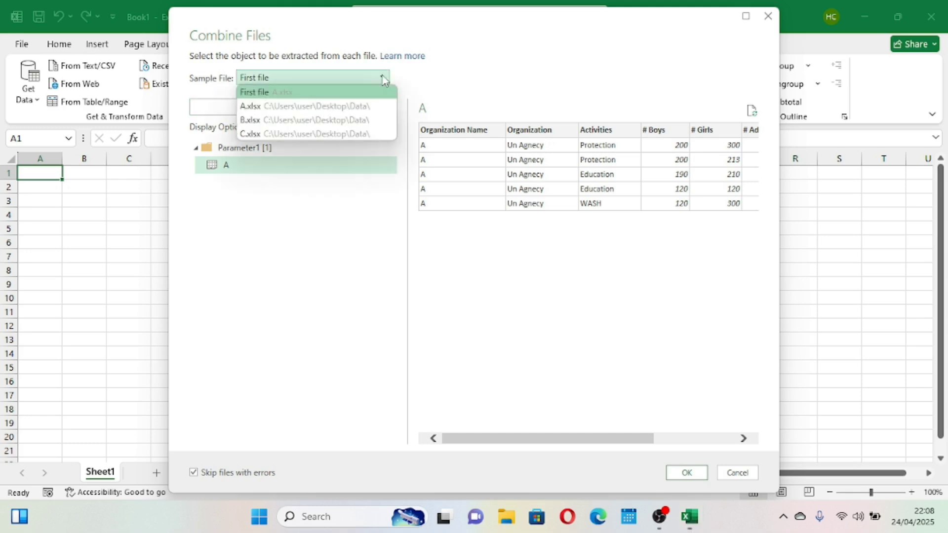
click(275, 120)
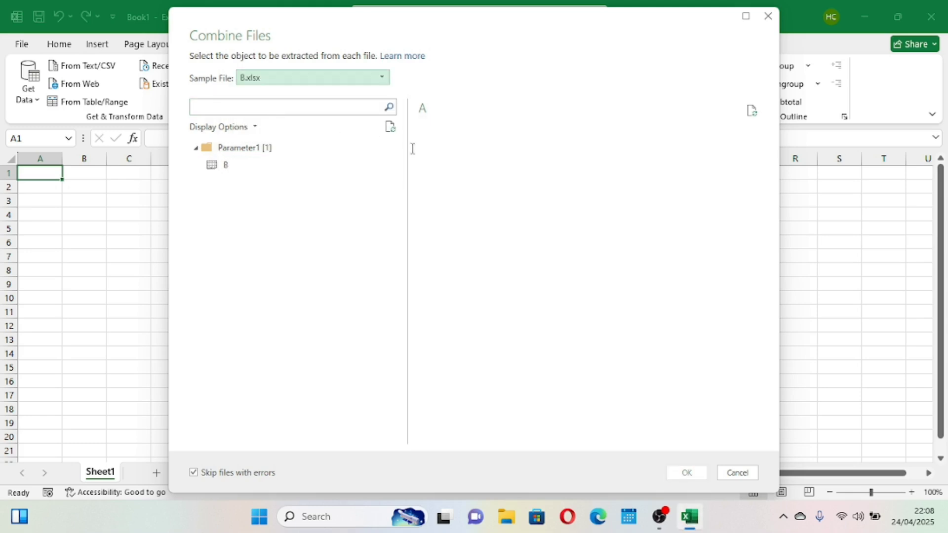
click(258, 170)
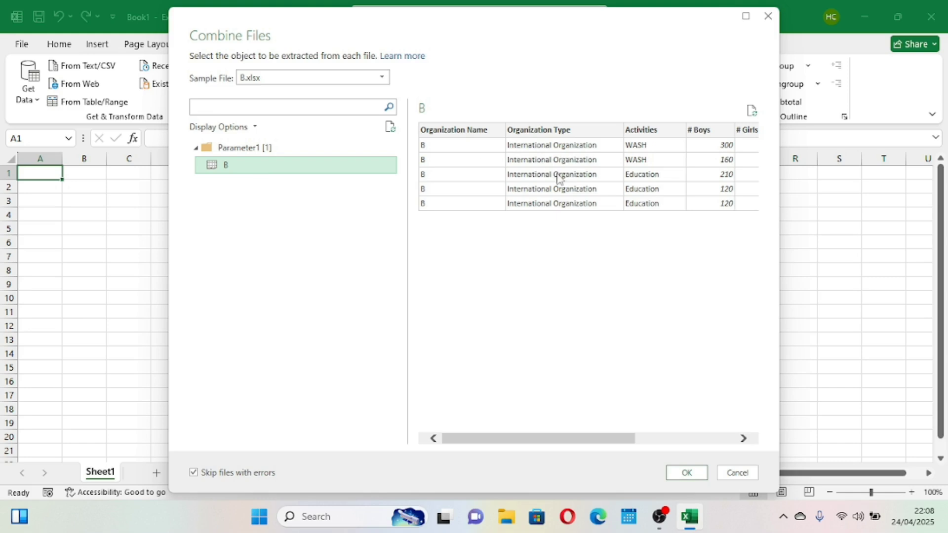
scroll(558, 178, right, 5)
scroll(614, 178, left, 4)
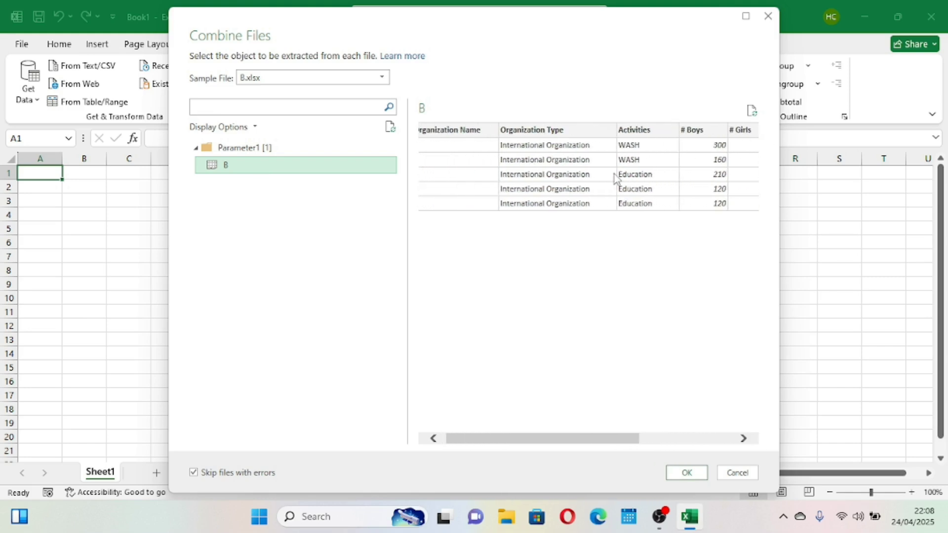
scroll(580, 154, left, 1)
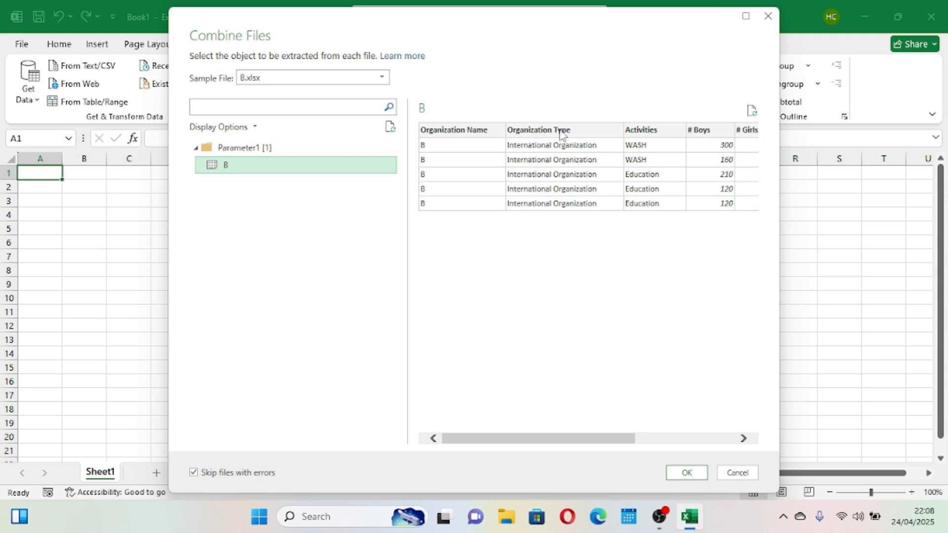
click(680, 475)
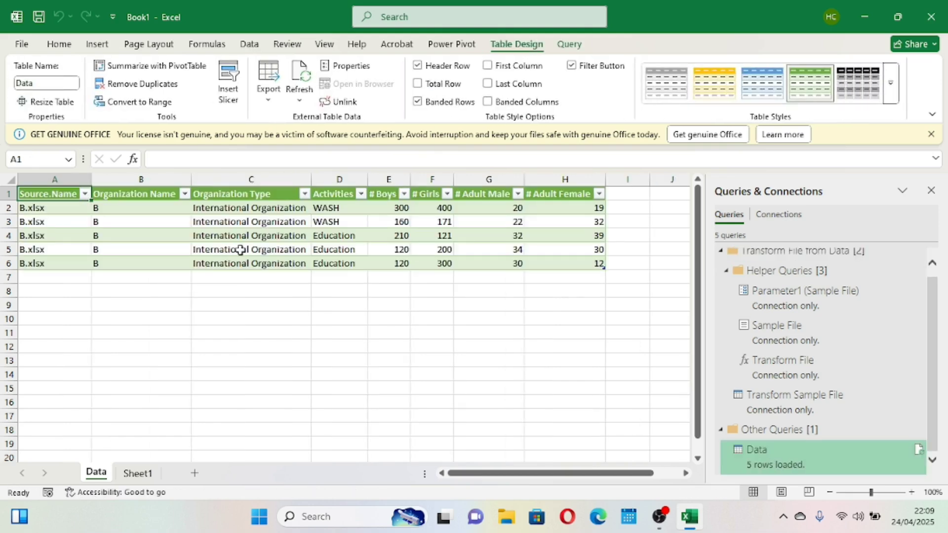
scroll(356, 235, right, 3)
scroll(131, 256, right, 1)
Get data from the Desktop's Data folder once more and choose Combine & Load for its files
click(249, 44)
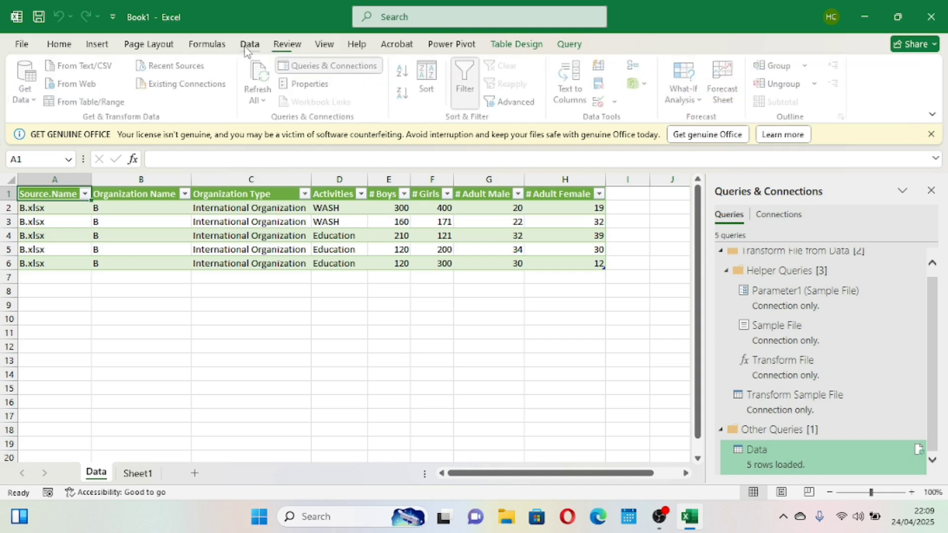
click(28, 95)
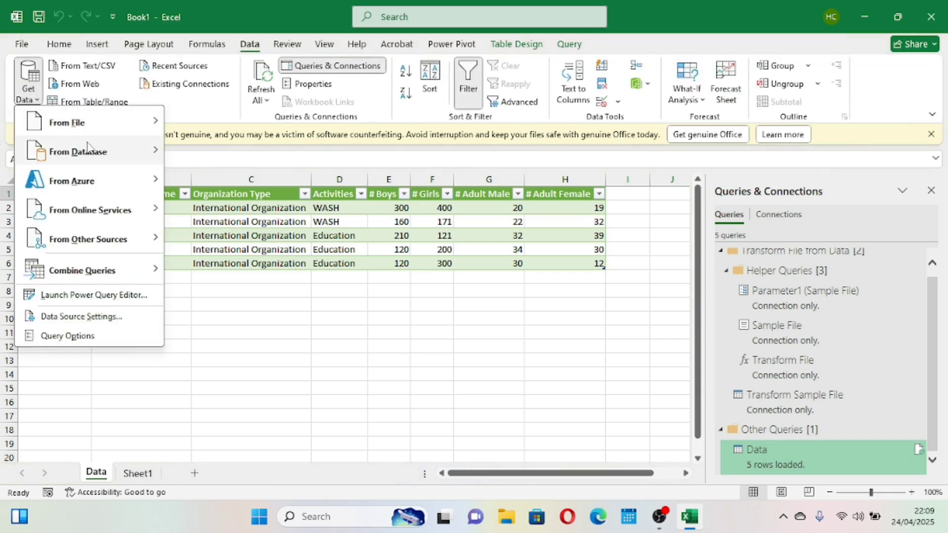
mouse_move(97, 120)
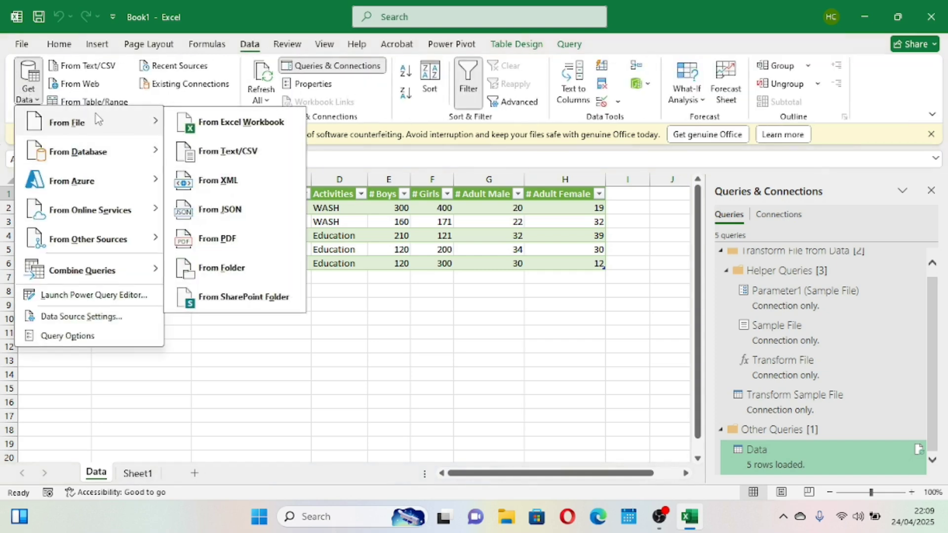
click(239, 269)
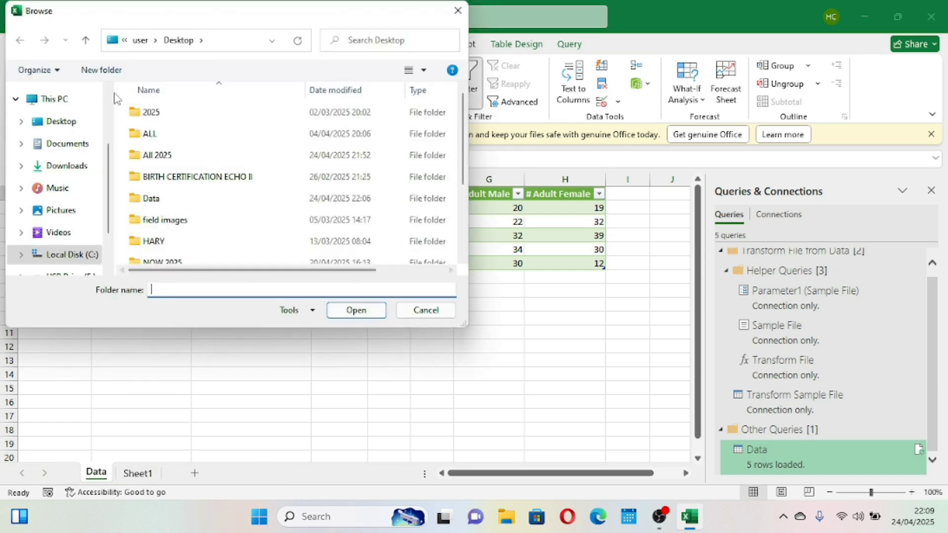
click(169, 201)
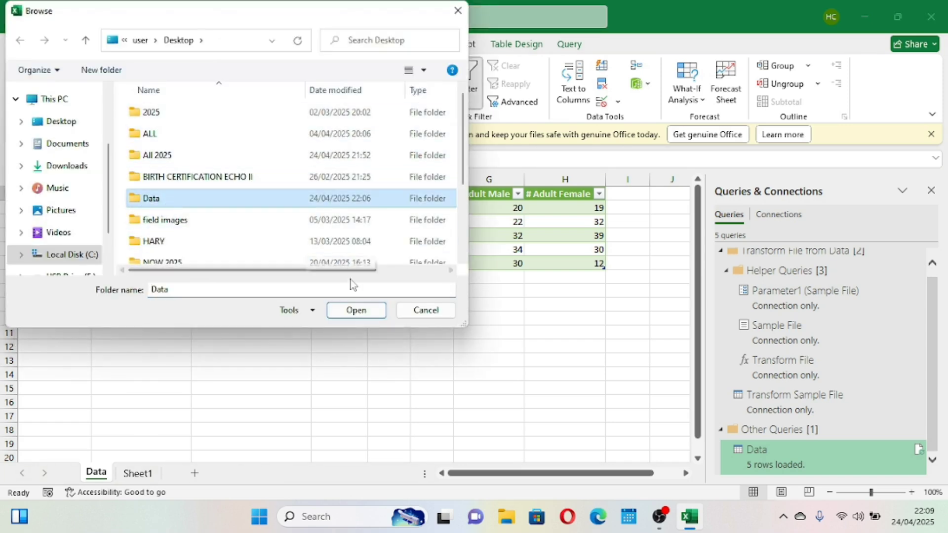
click(352, 310)
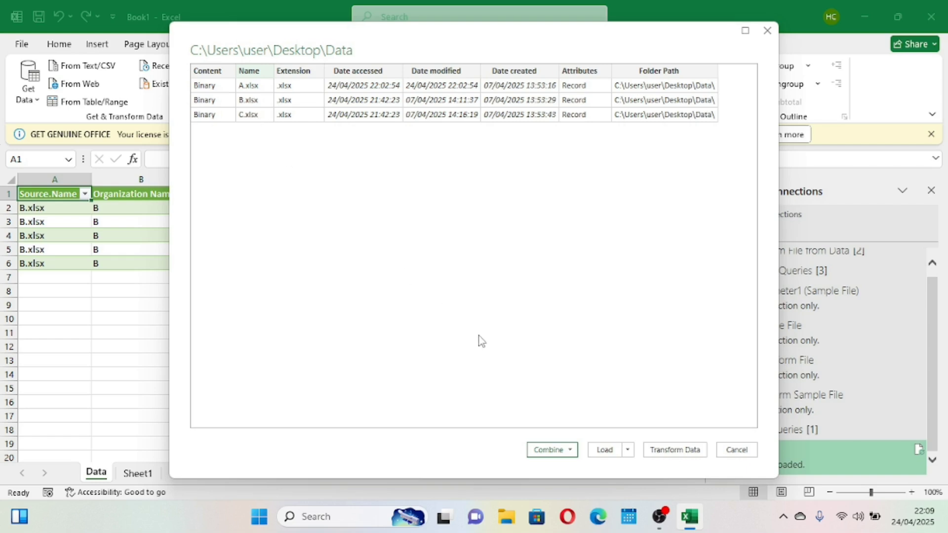
click(573, 453)
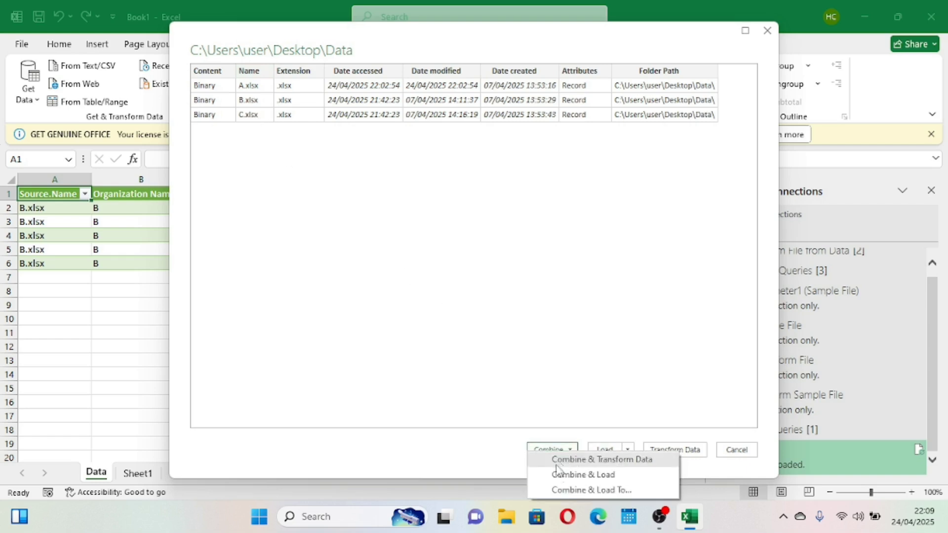
click(577, 475)
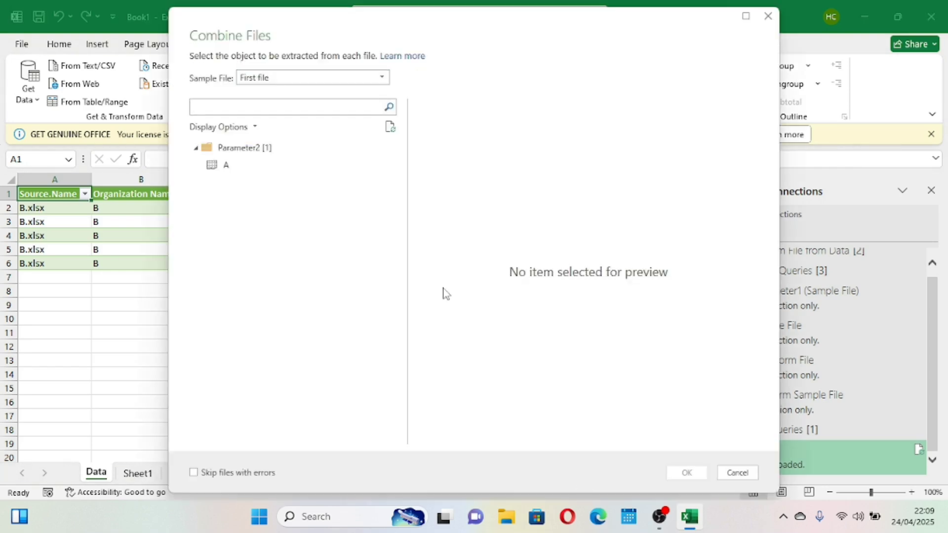
Set C.xlsx as the sample file, select its sheet C, and look through all its columns in the preview
click(382, 77)
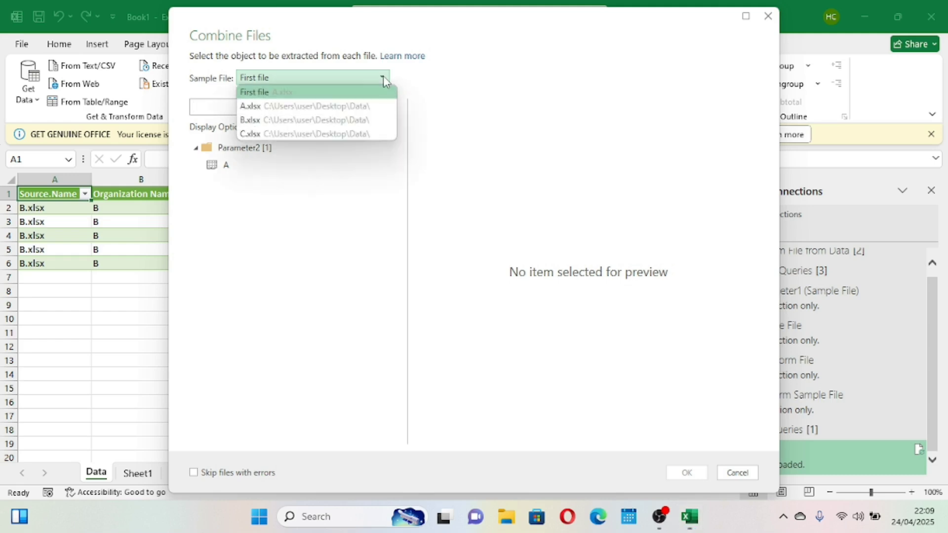
click(307, 134)
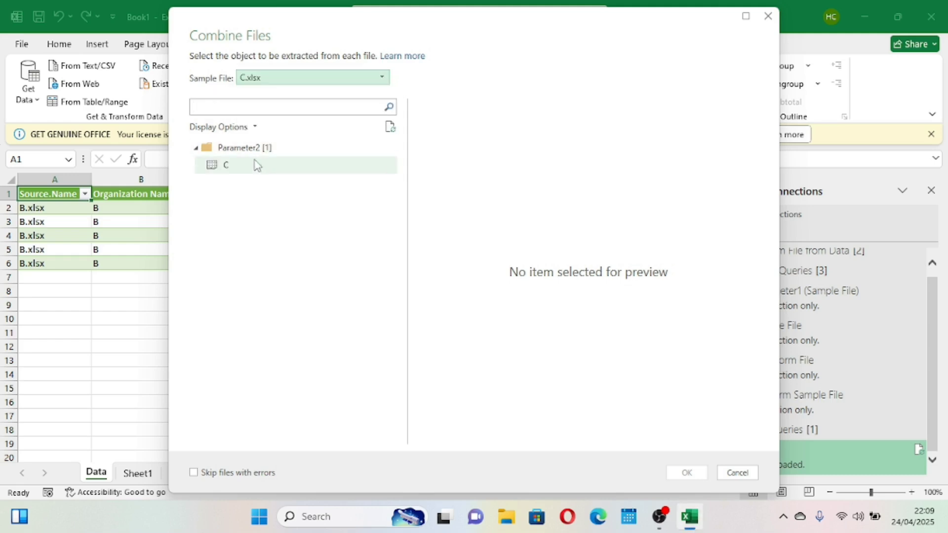
click(251, 167)
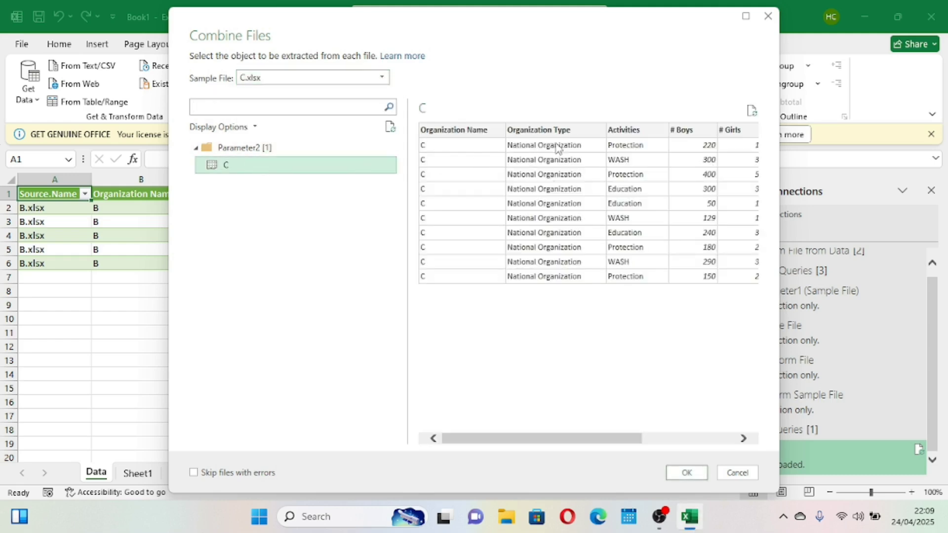
scroll(633, 187, right, 3)
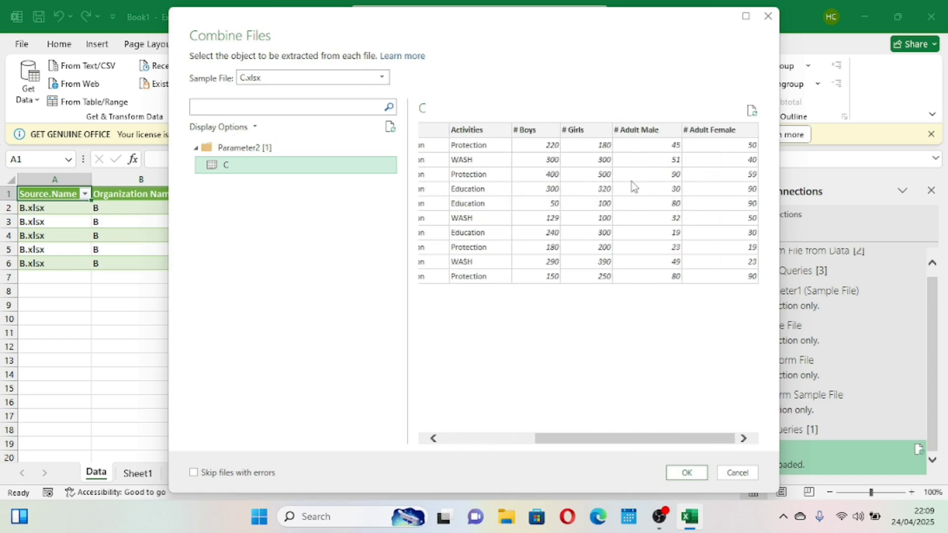
scroll(632, 187, left, 2)
scroll(641, 186, right, 2)
scroll(651, 184, left, 3)
scroll(652, 186, right, 2)
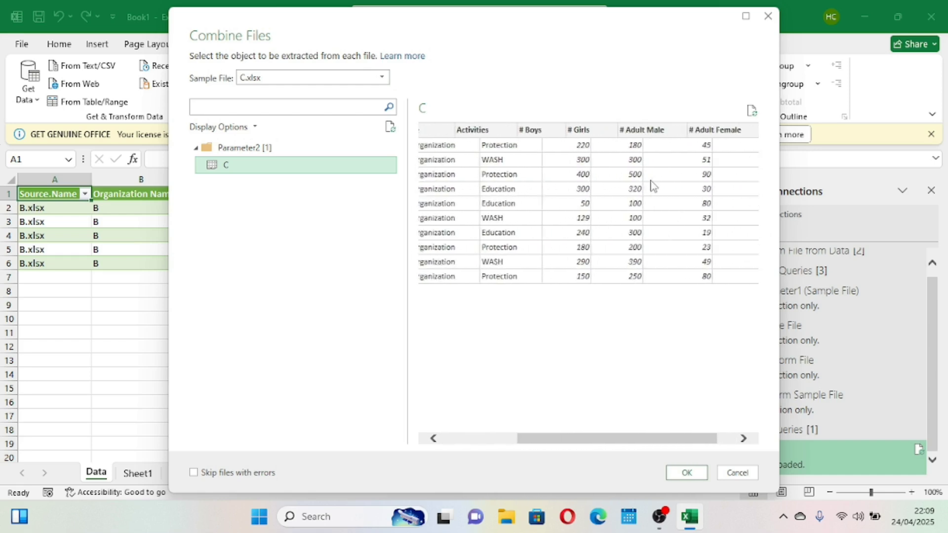
scroll(617, 183, left, 2)
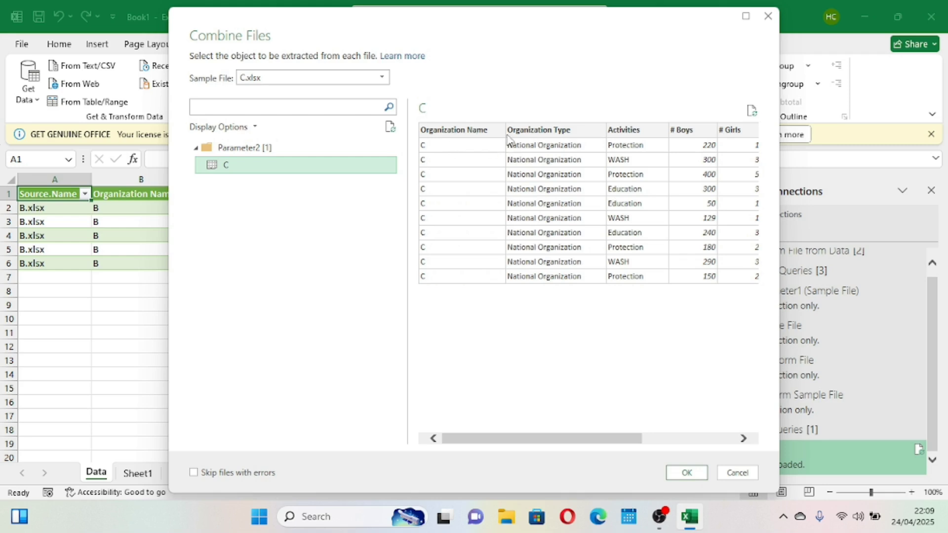
Enable skipping files with errors, load the query based on sheet C, and review the loaded table
click(193, 472)
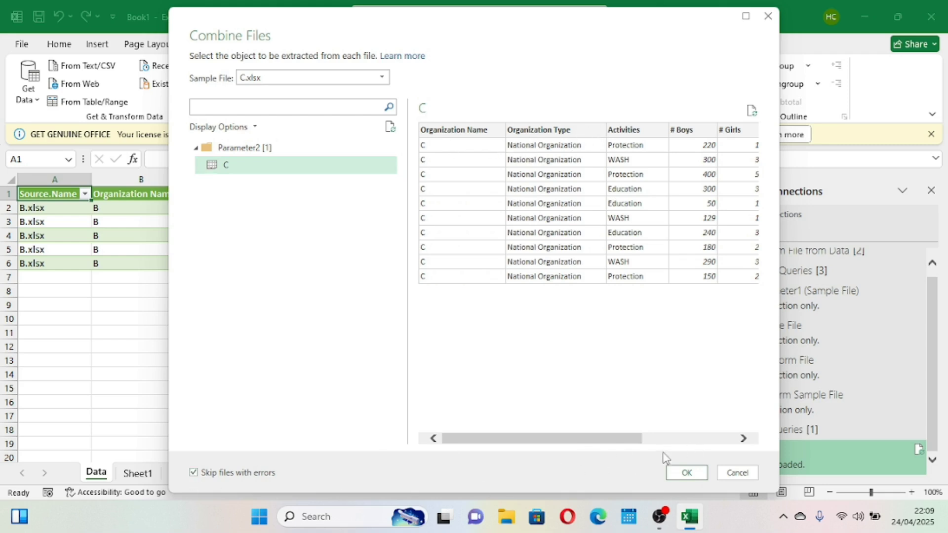
click(686, 472)
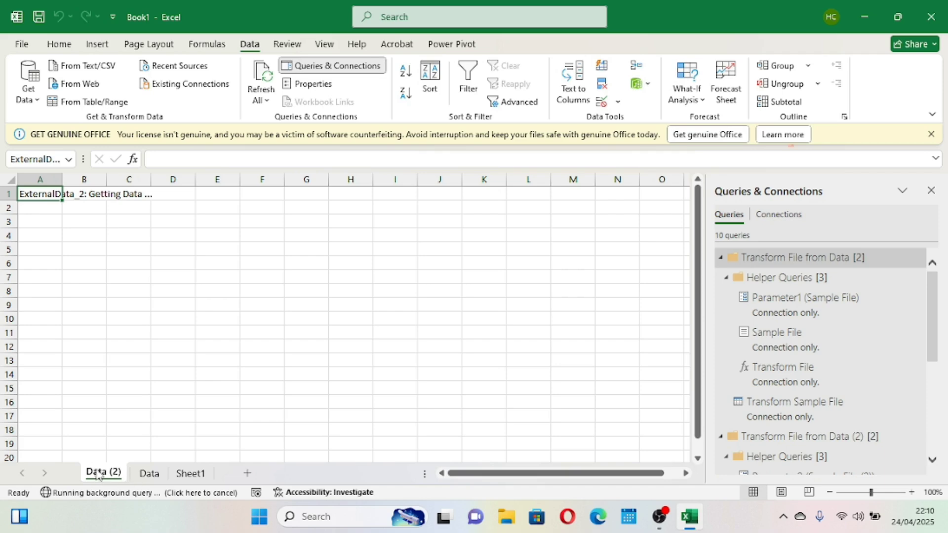
scroll(317, 272, down, 1)
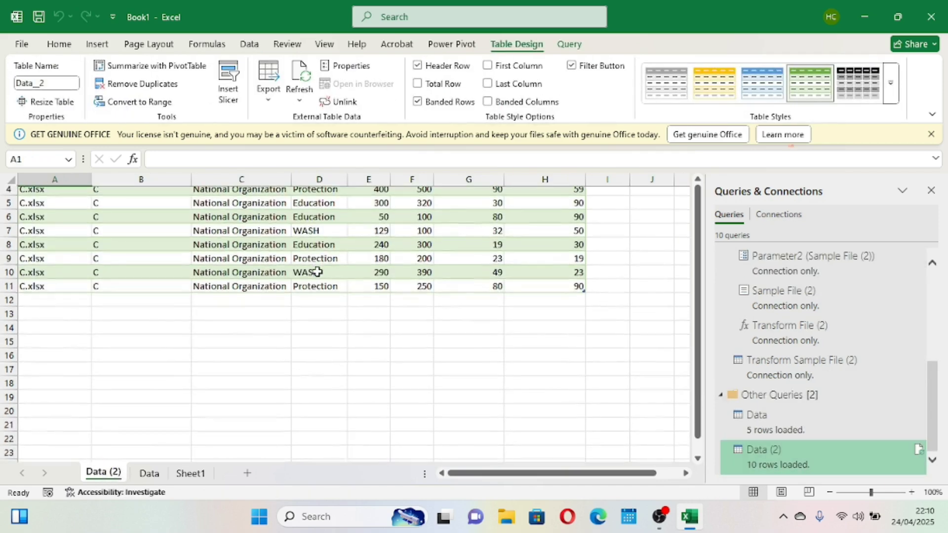
scroll(316, 272, up, 1)
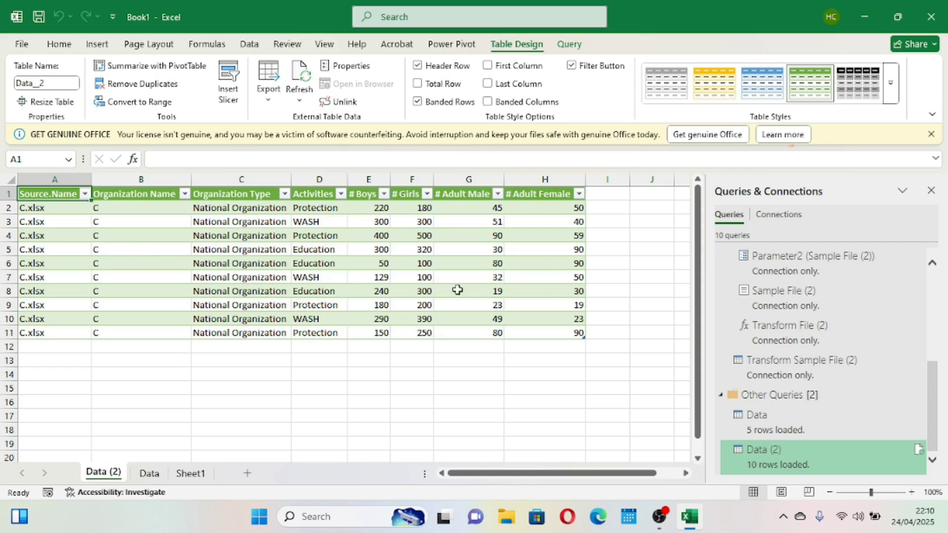
Get data from the Desktop's Data folder again and choose Combine & Load for its files
click(249, 44)
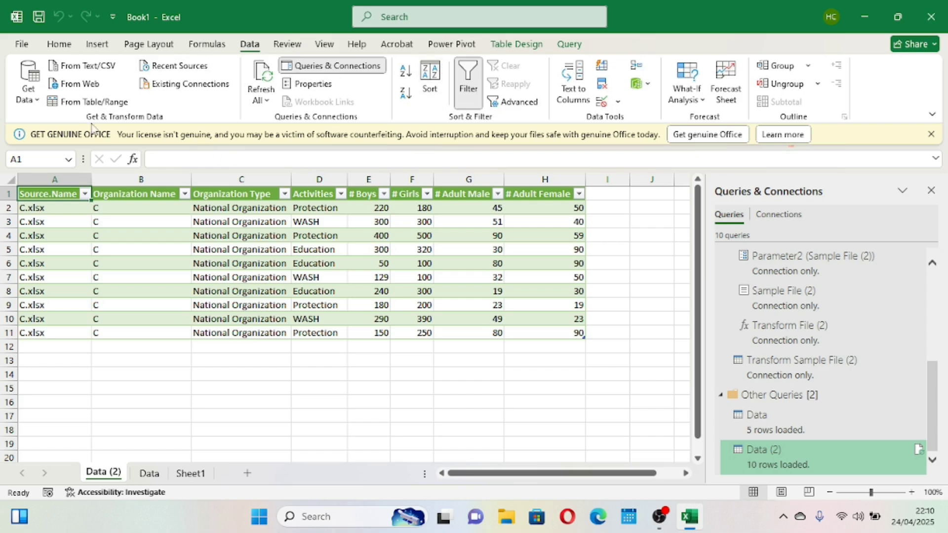
click(30, 96)
mouse_move(127, 122)
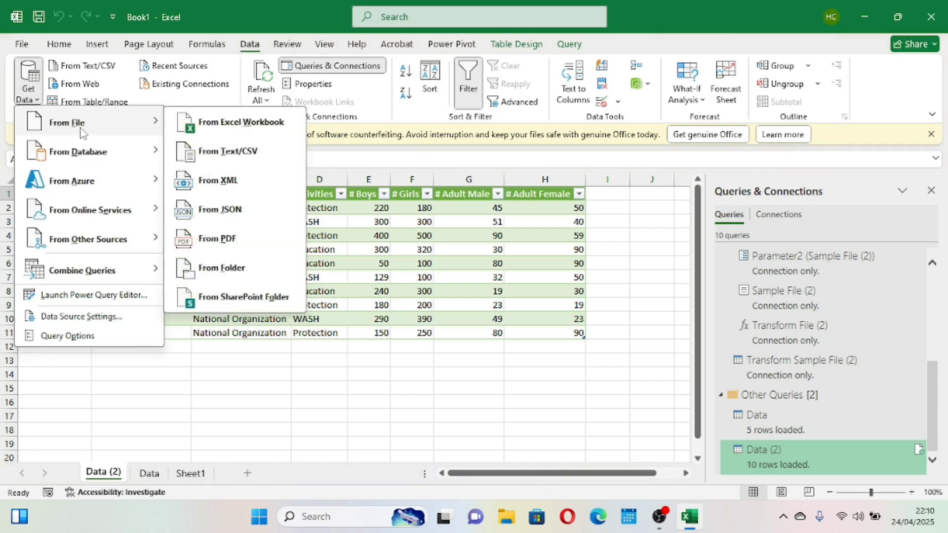
click(249, 266)
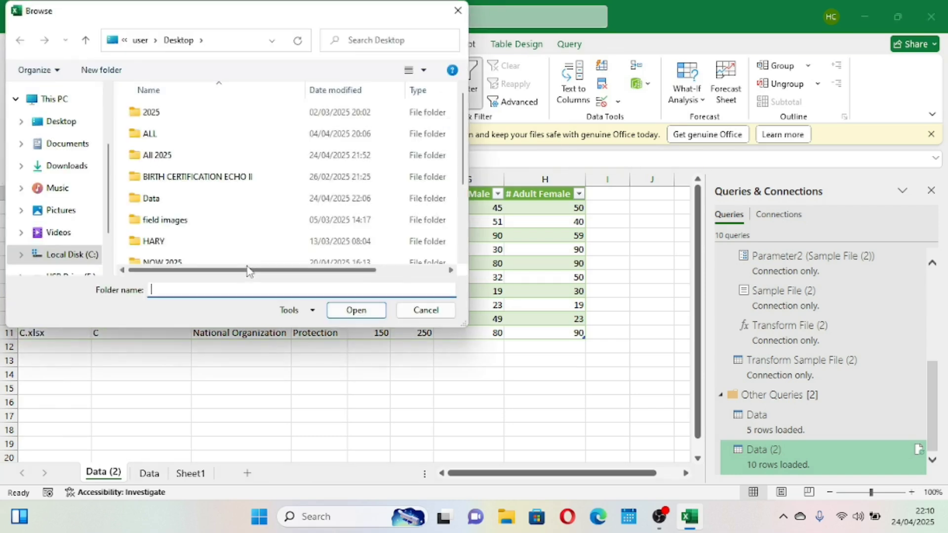
click(156, 199)
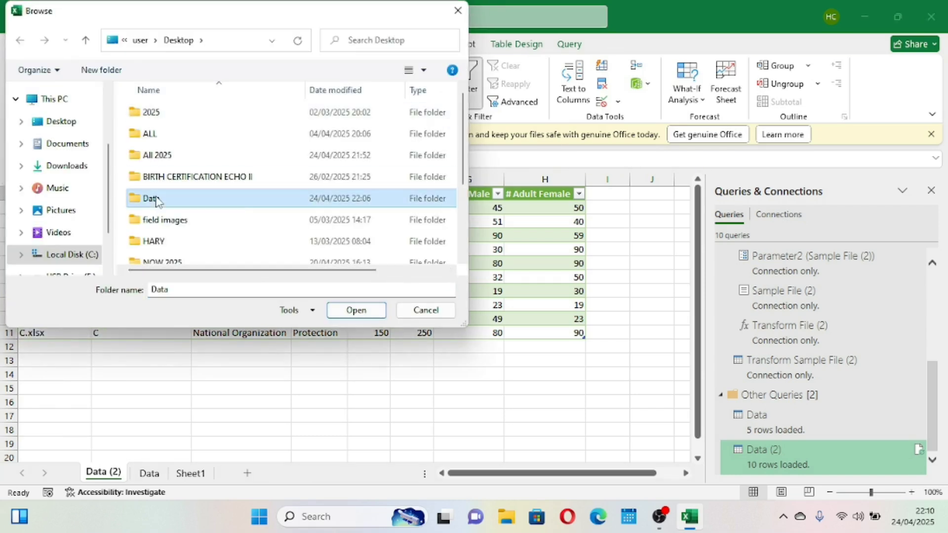
click(372, 310)
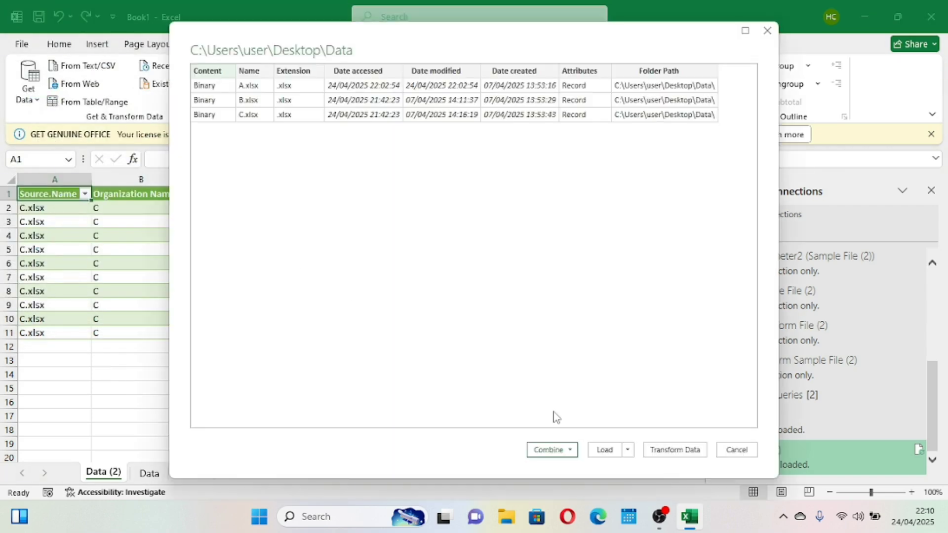
click(570, 450)
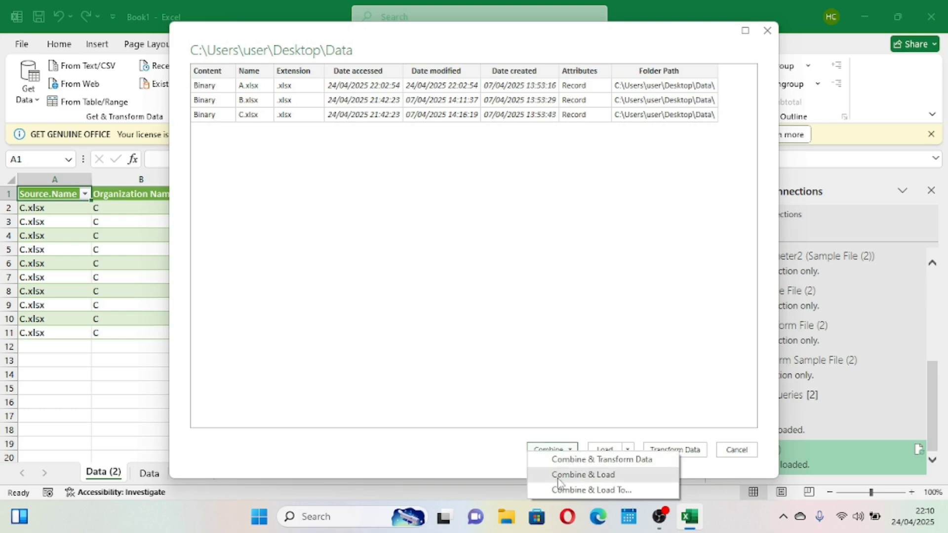
click(569, 475)
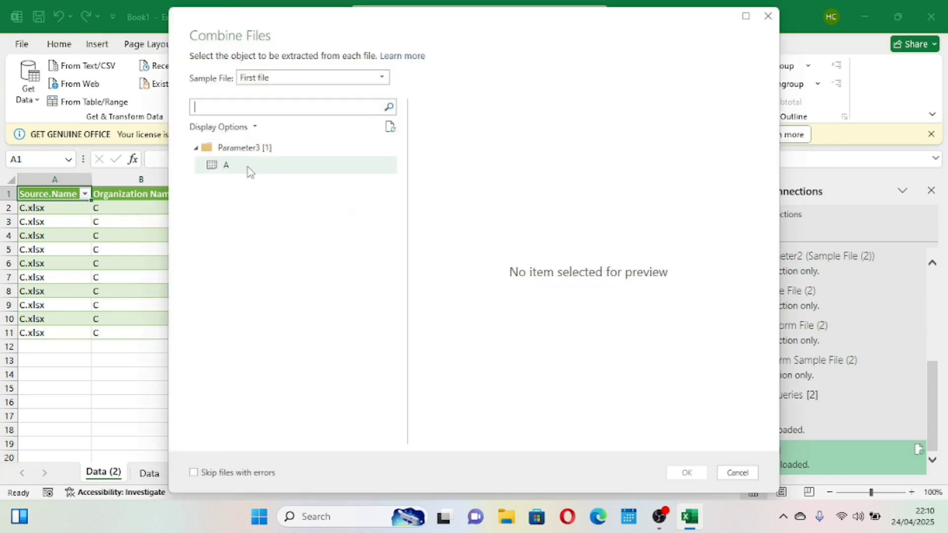
With the first file as sample, select sheet A, enable skipping files with errors, and load the query into the workbook
click(248, 167)
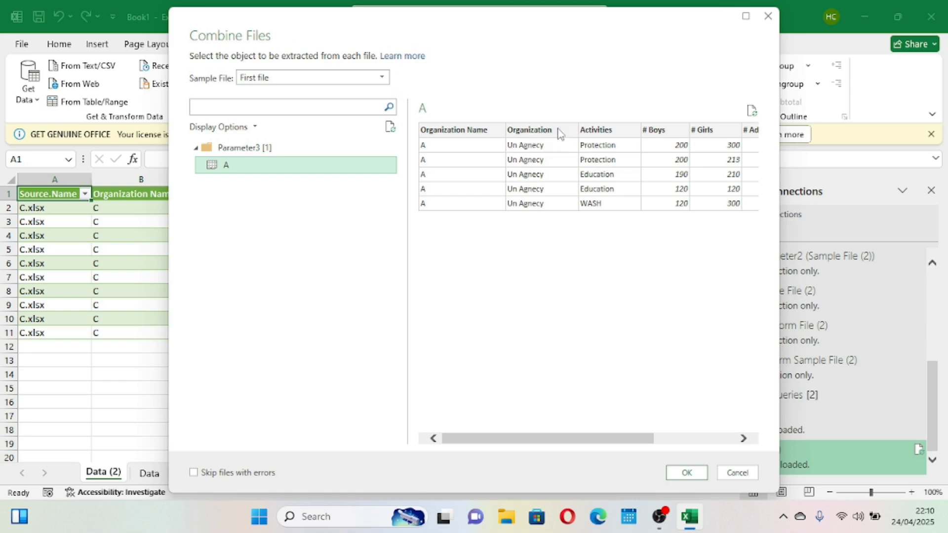
click(193, 474)
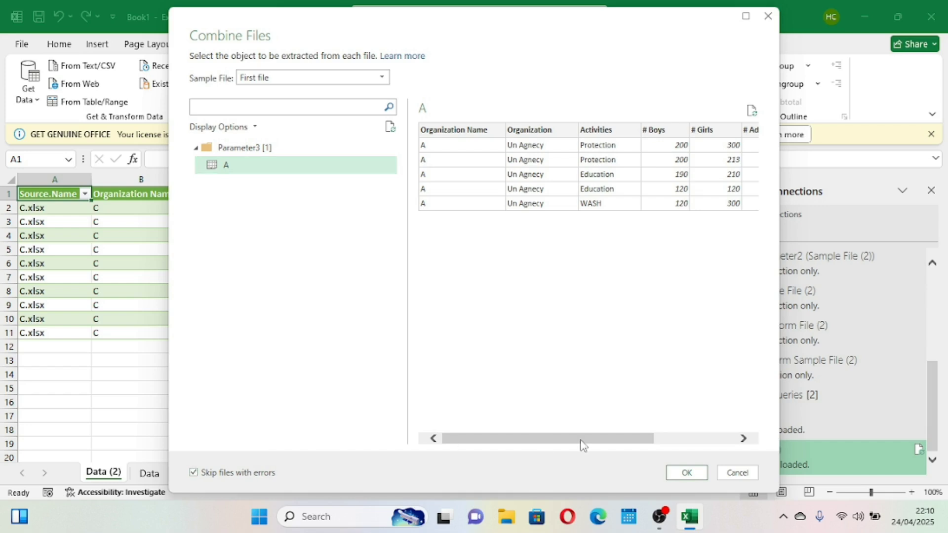
click(685, 474)
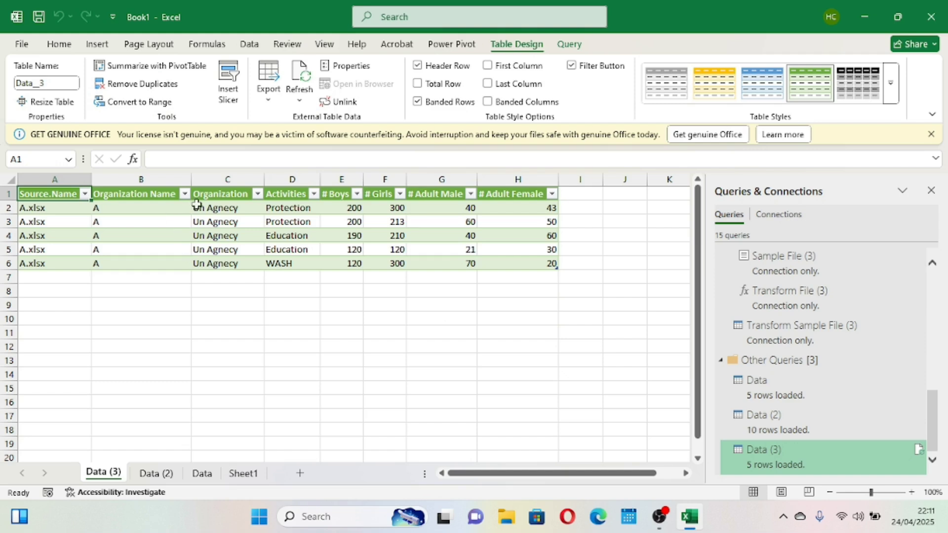
Compare the column headers of the loaded tables on the Data (3), Data (2) and Data sheets, especially the organization column
click(234, 197)
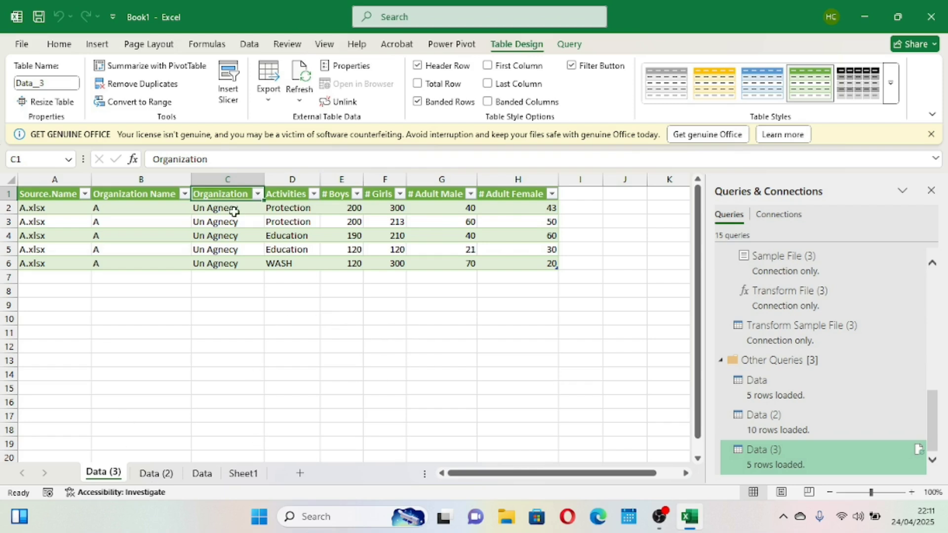
click(156, 473)
click(204, 474)
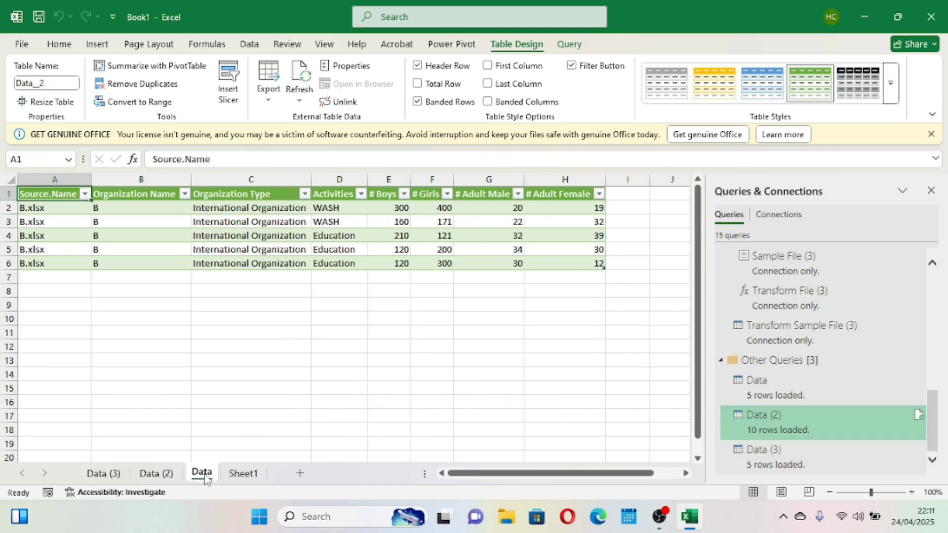
click(121, 474)
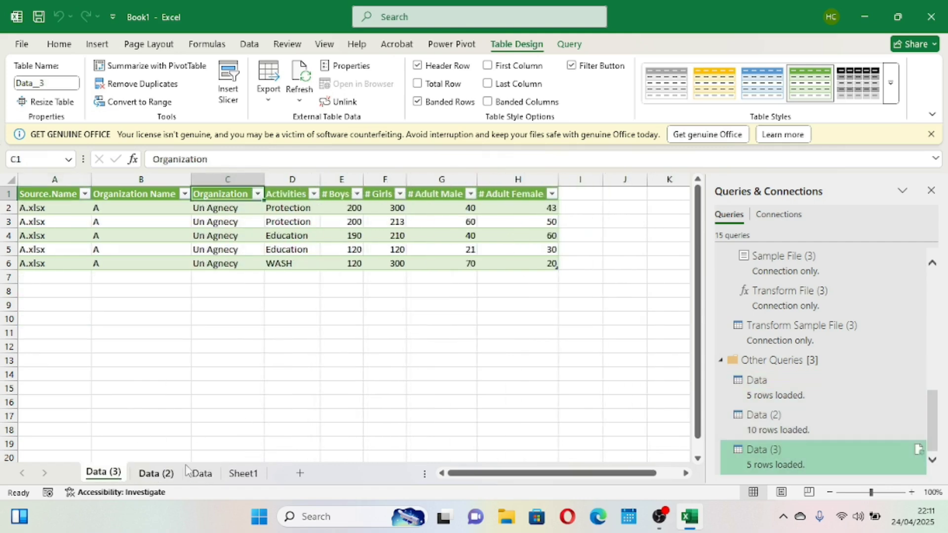
click(199, 473)
click(156, 473)
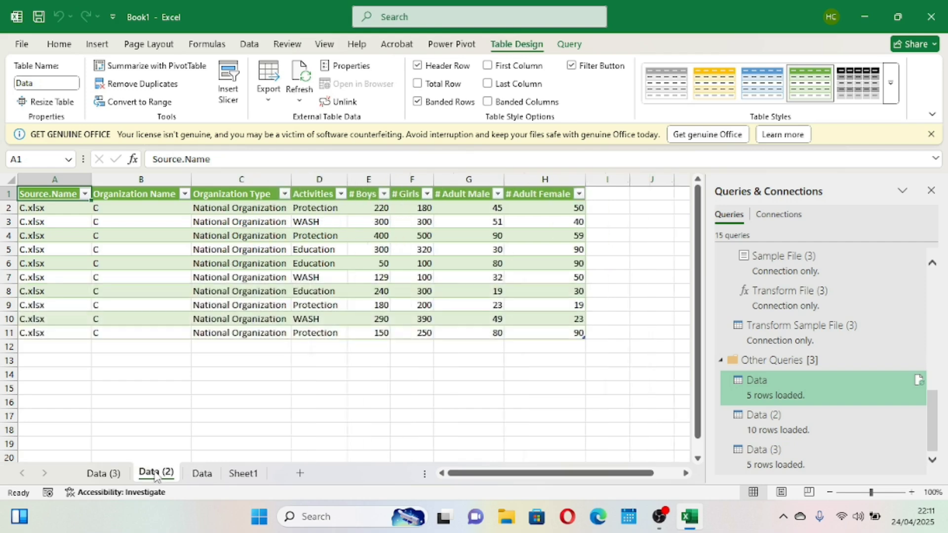
click(103, 474)
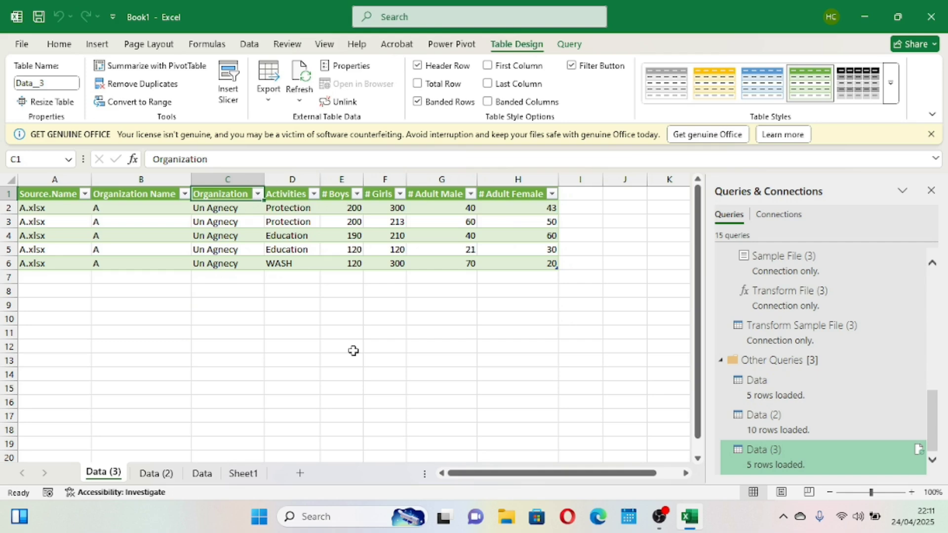
click(153, 473)
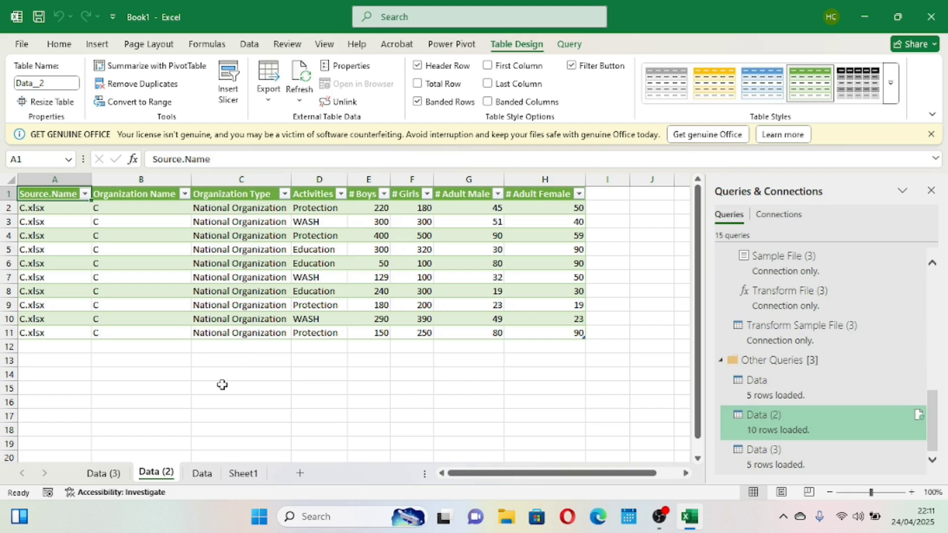
click(199, 476)
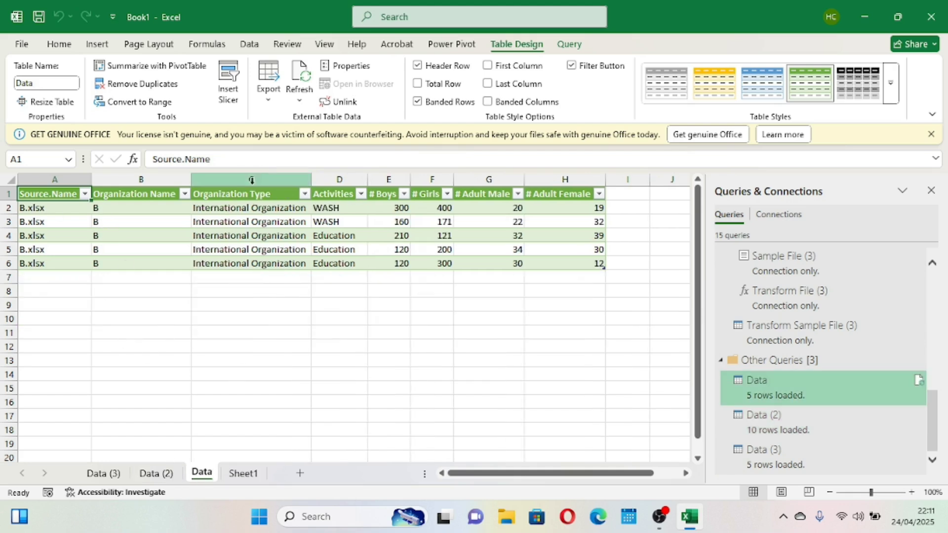
click(99, 474)
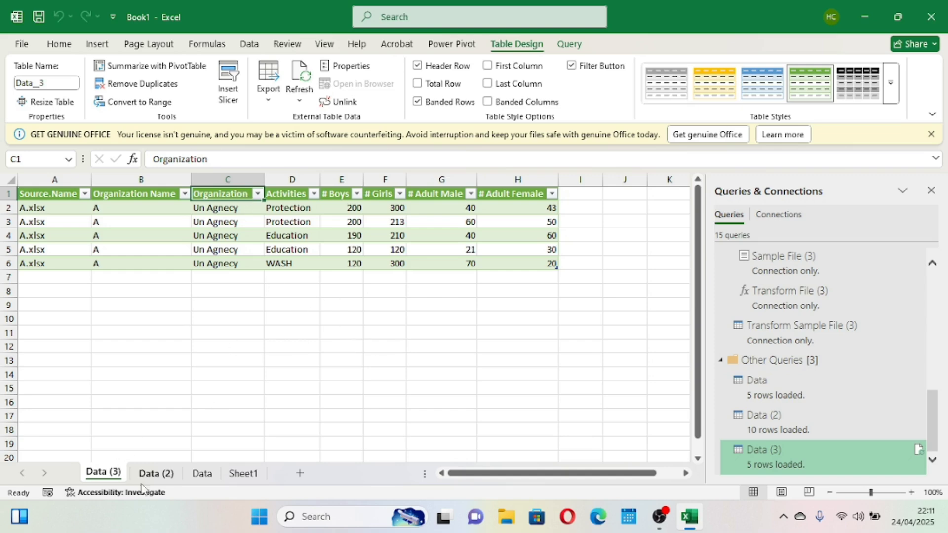
click(157, 474)
click(201, 474)
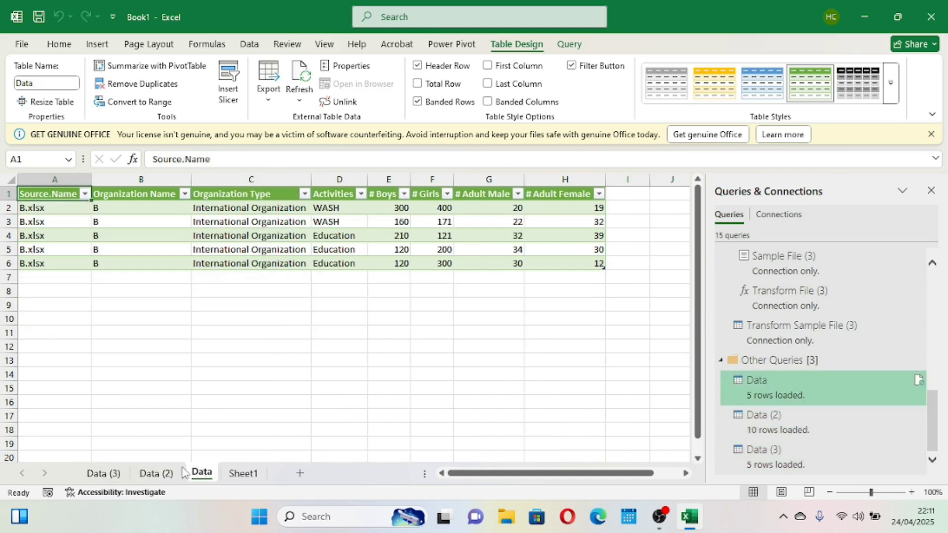
Append the Data (2), Data and Data (3) queries into a single table using the option for three or more tables
click(157, 473)
click(297, 237)
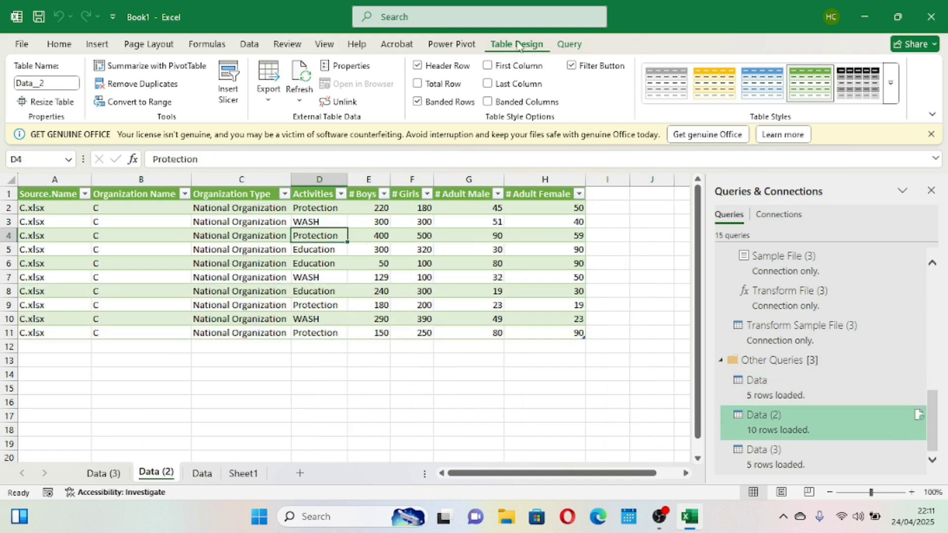
click(570, 45)
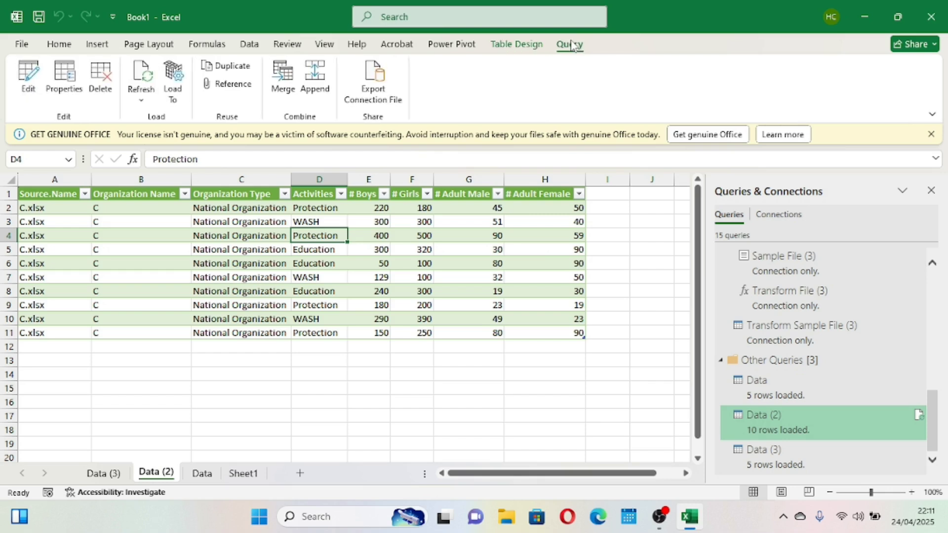
click(321, 89)
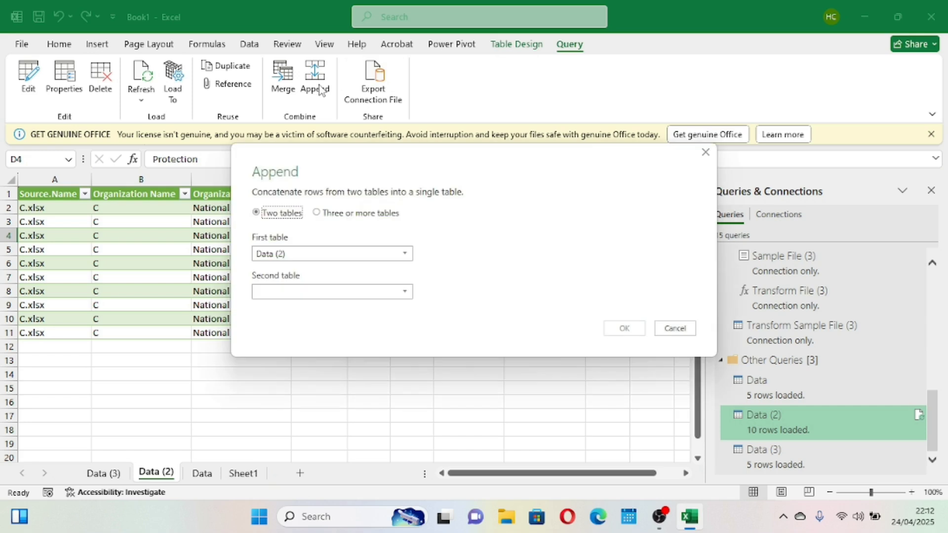
click(317, 213)
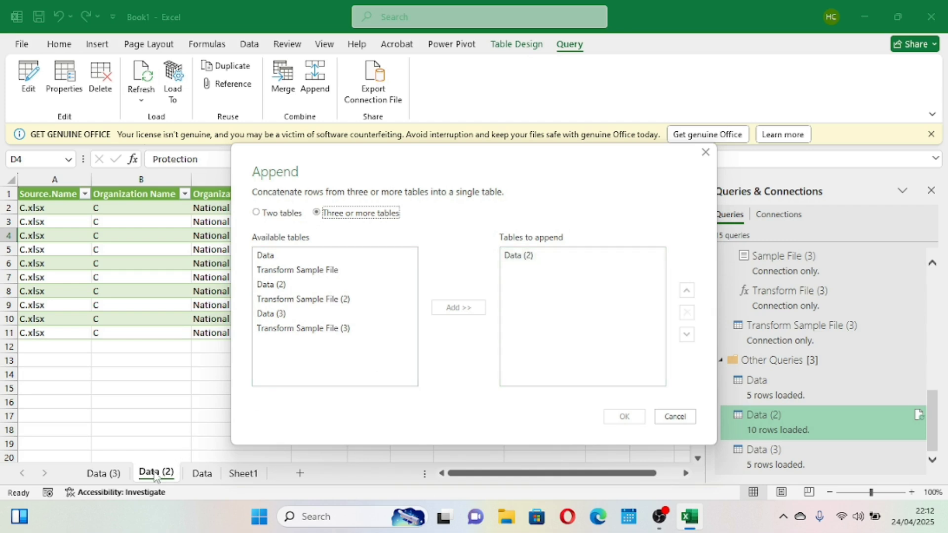
click(281, 258)
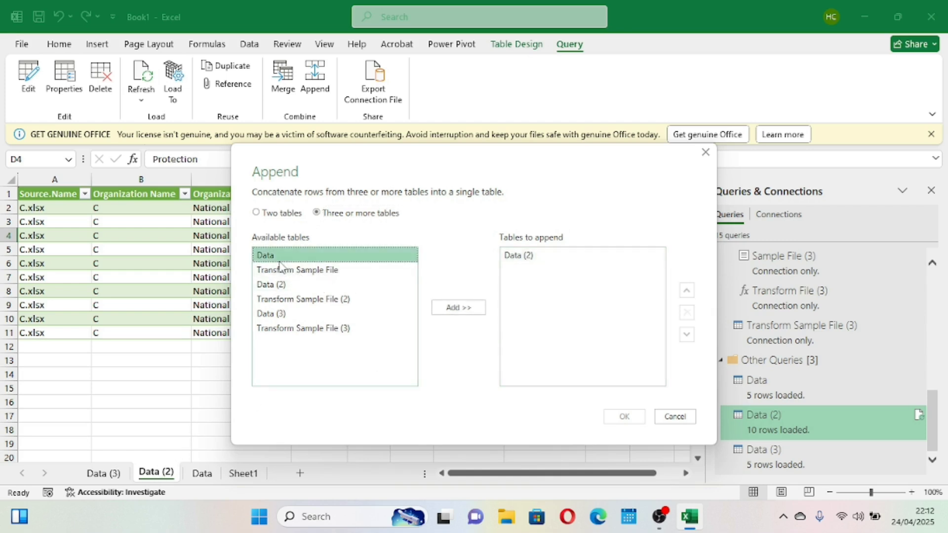
click(459, 308)
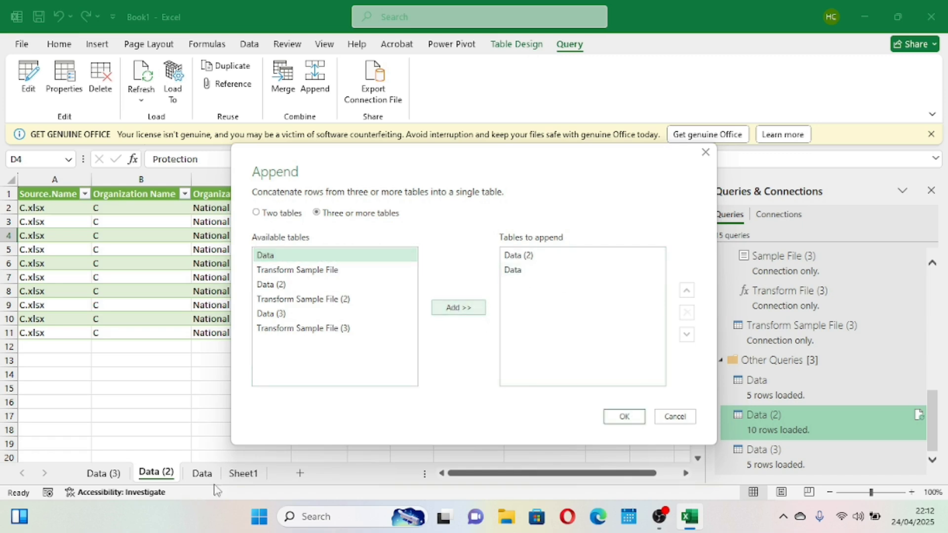
click(280, 314)
click(452, 307)
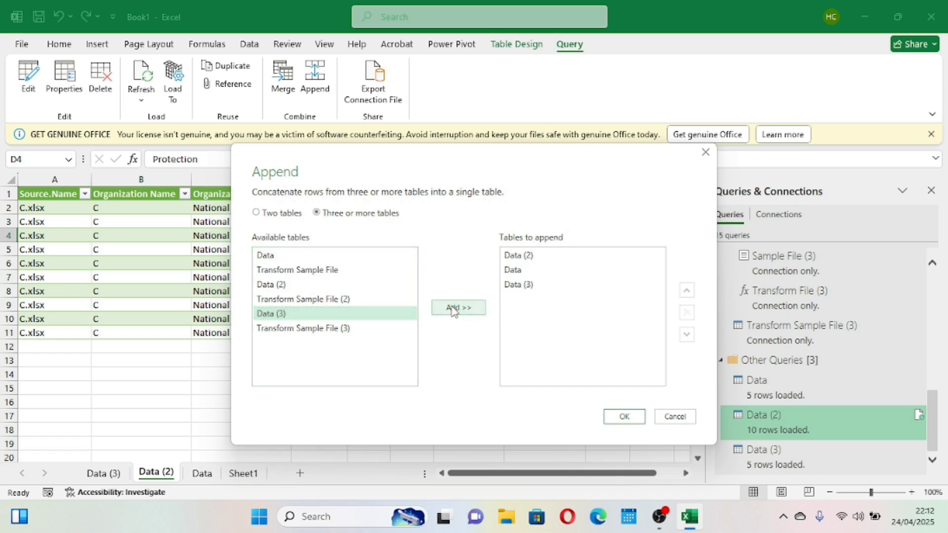
click(530, 272)
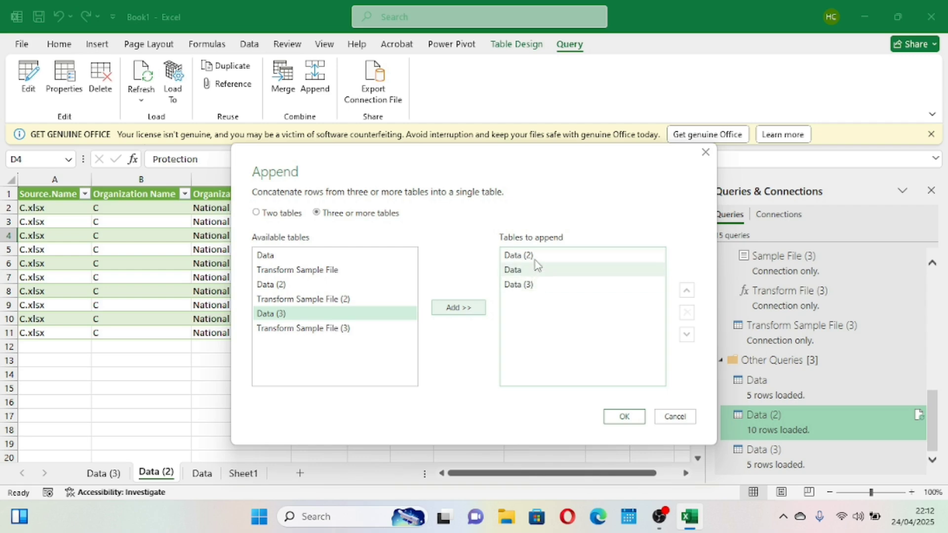
click(625, 418)
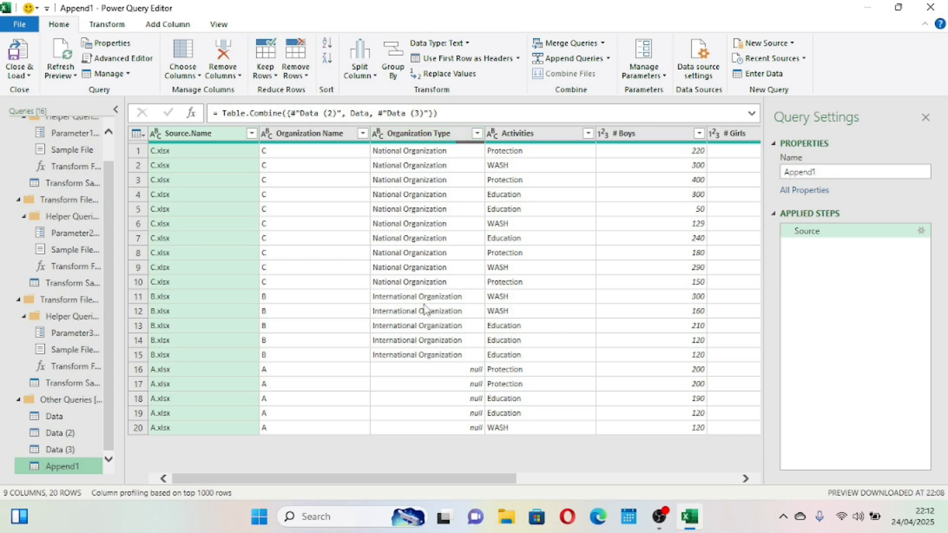
Examine the Organization Type and Organization columns of the appended query for the rows coming from A.xlsx
click(419, 383)
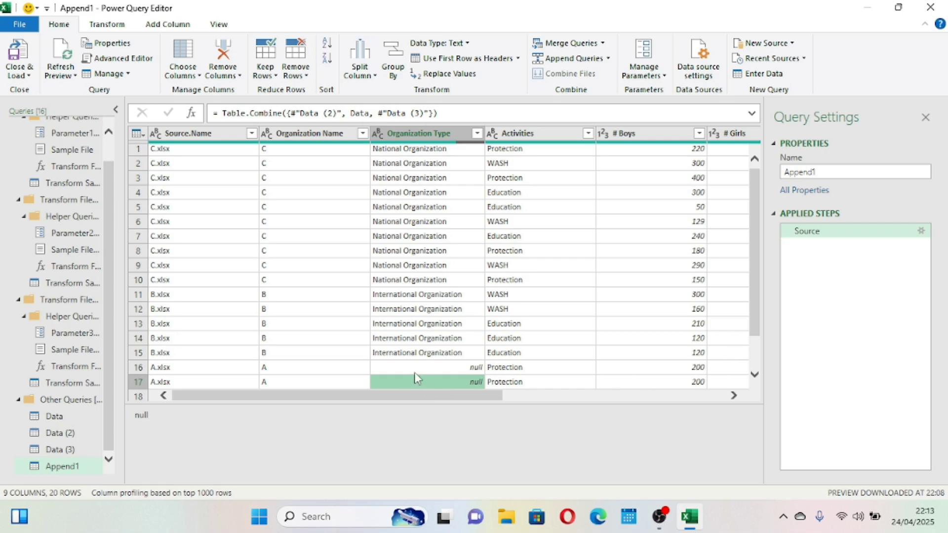
click(415, 373)
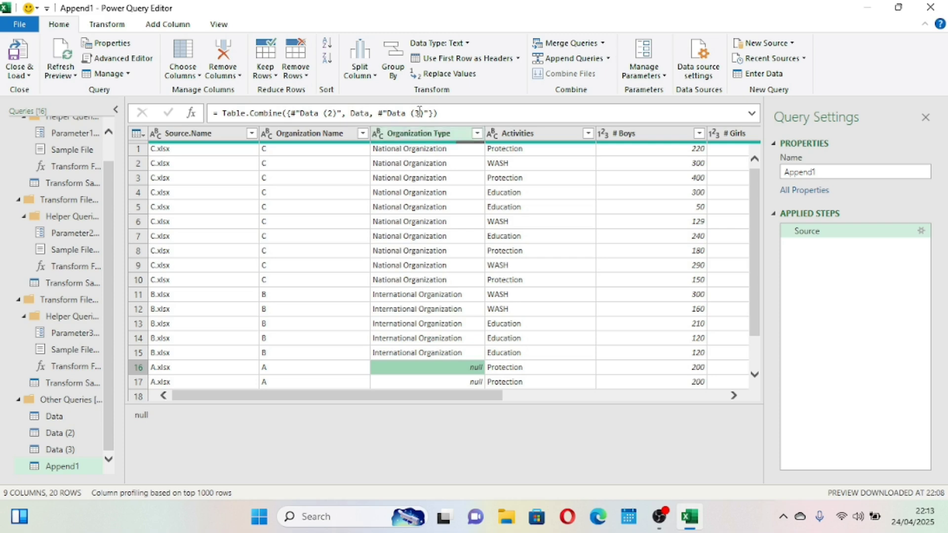
click(431, 382)
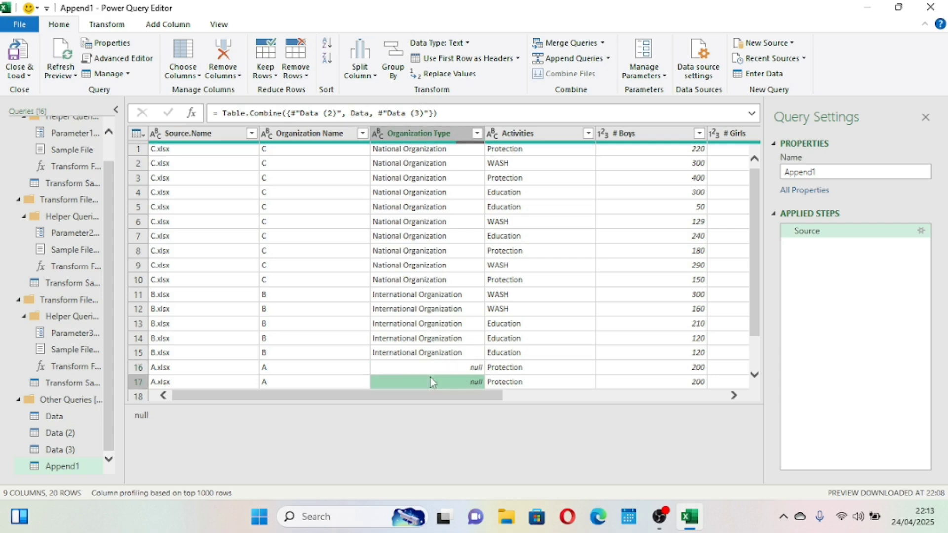
click(416, 367)
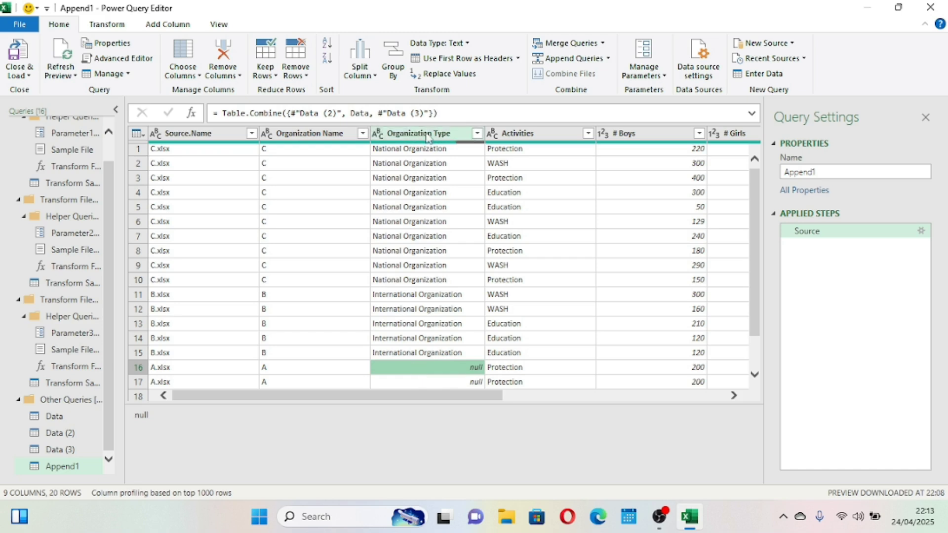
scroll(501, 281, right, 5)
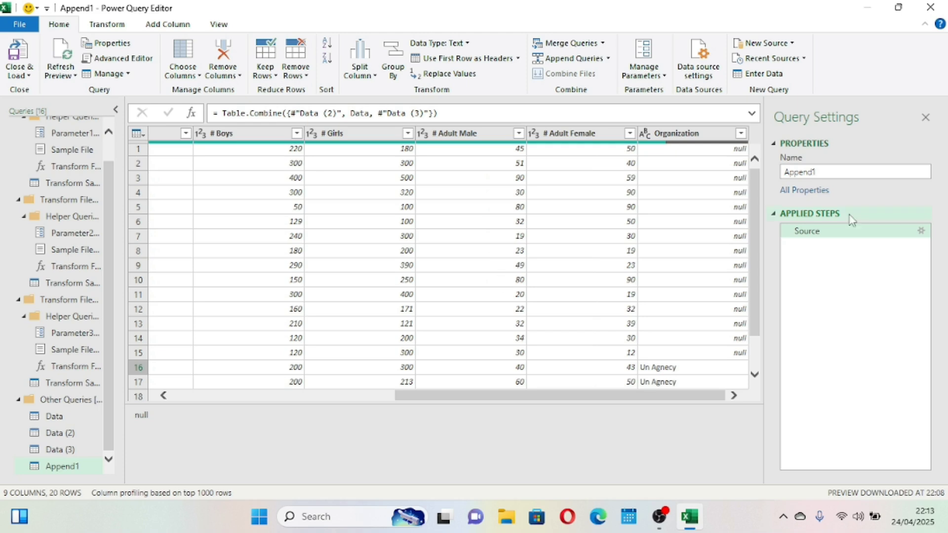
scroll(503, 286, left, 5)
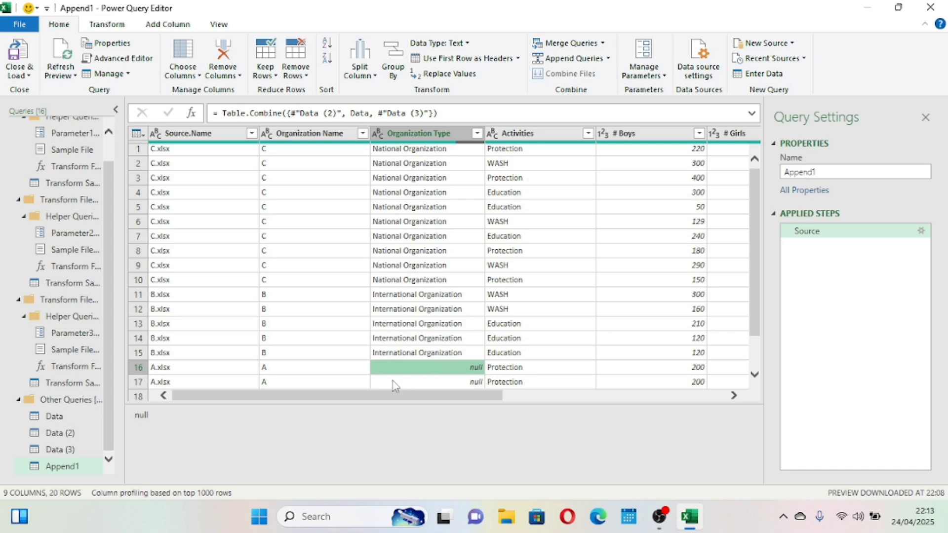
scroll(451, 340, right, 5)
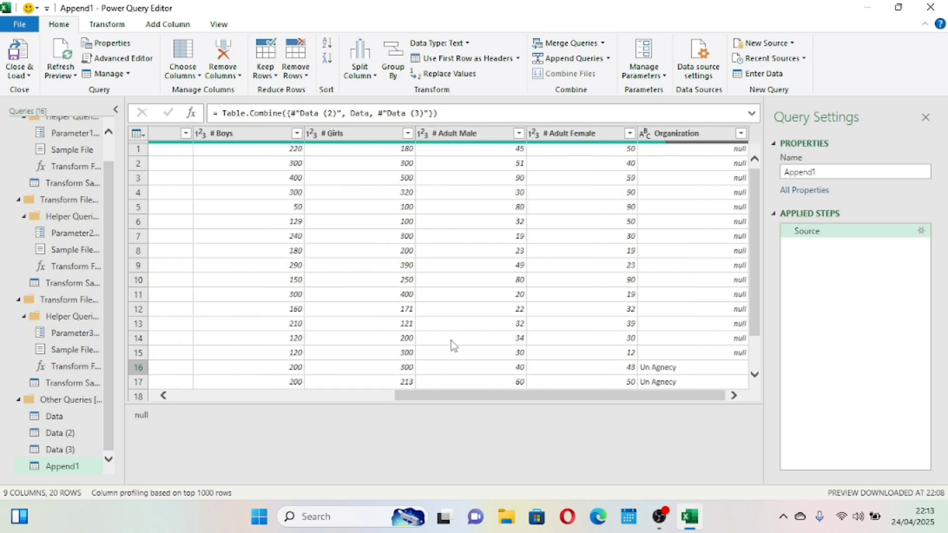
Check the Organization column of the appended query, and close the Power Query Editor discarding the changes
click(685, 135)
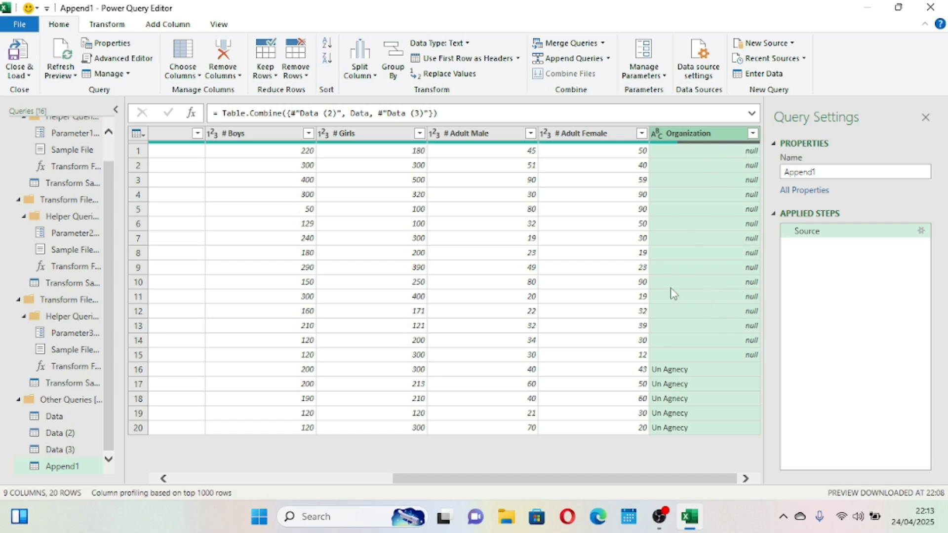
scroll(674, 293, left, 10)
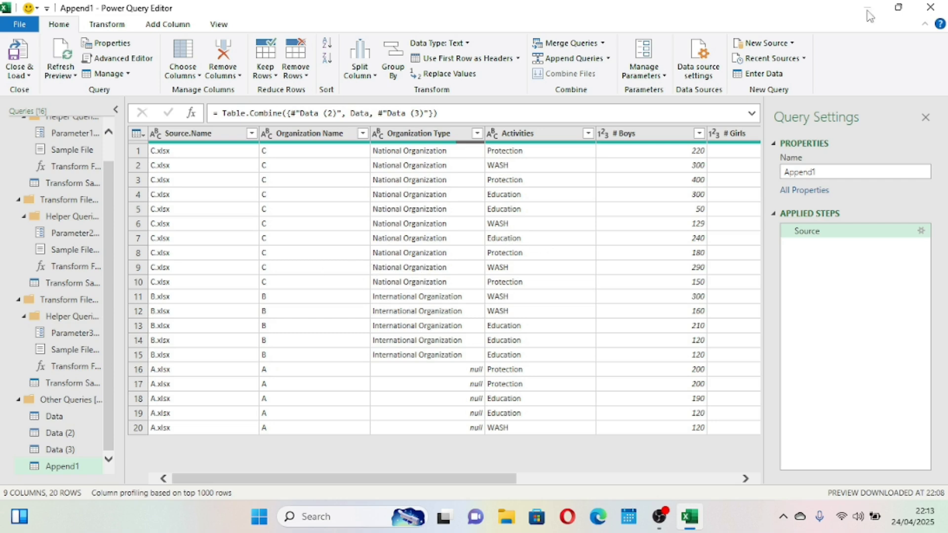
click(944, 7)
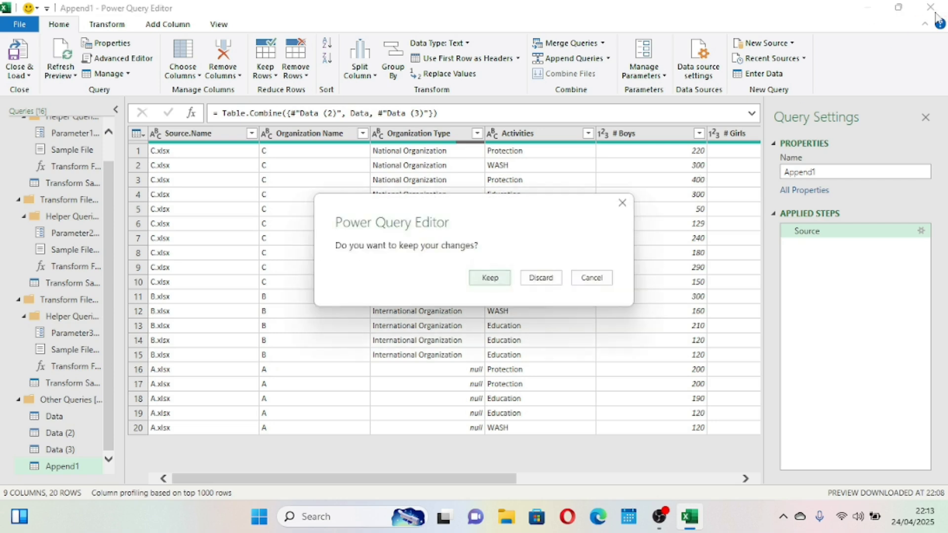
click(541, 278)
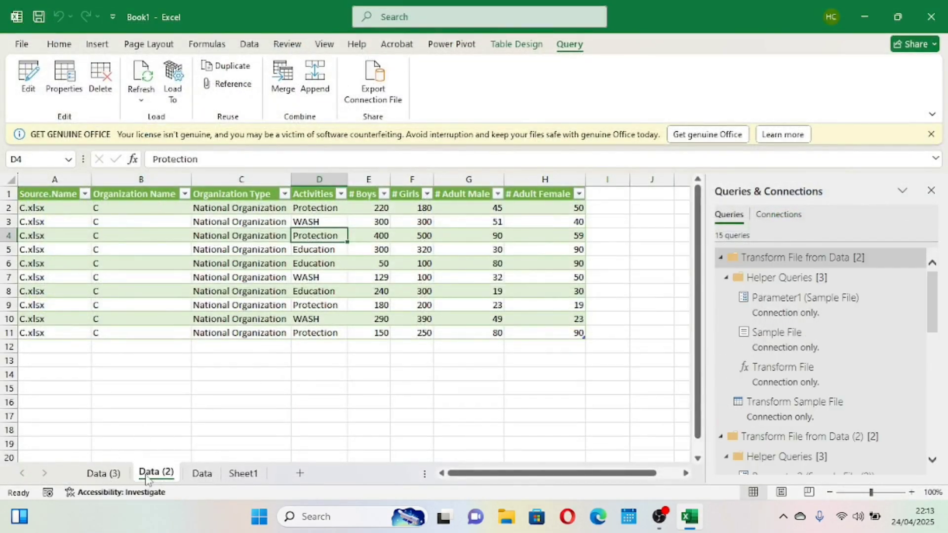
Delete the Data (3) worksheet that holds the rows from A.xlsx
click(200, 475)
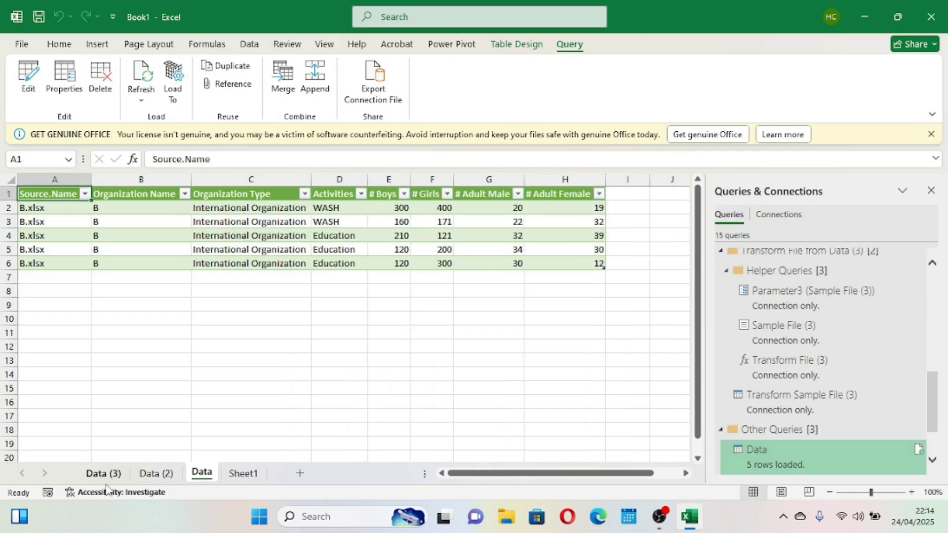
click(103, 472)
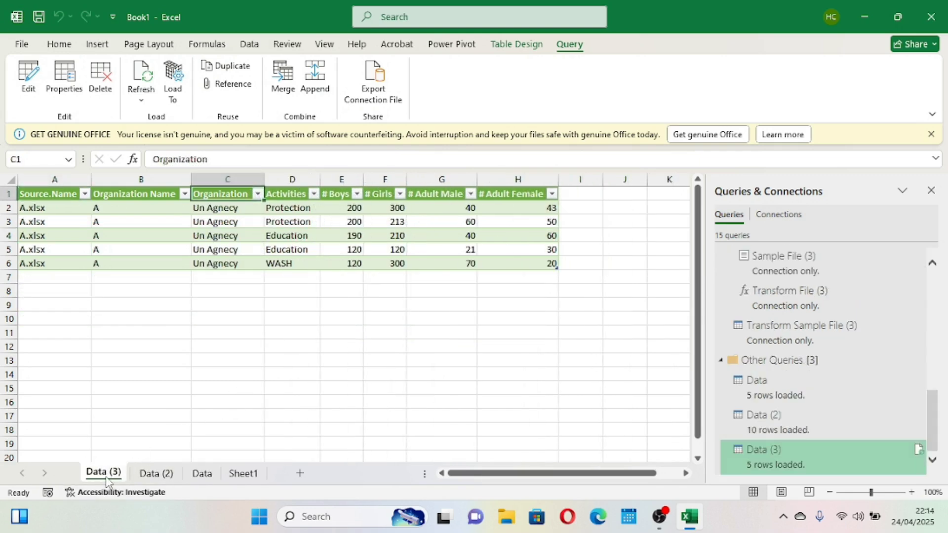
right_click(105, 480)
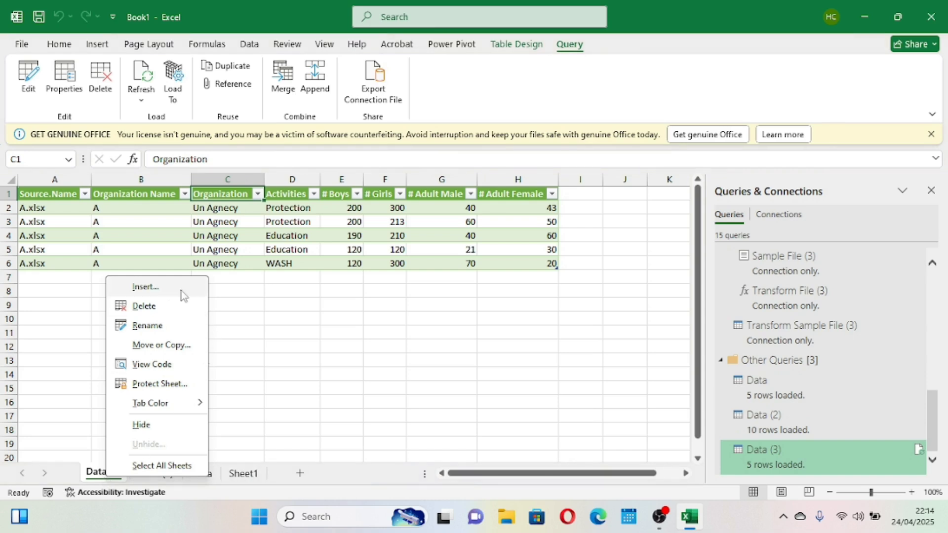
click(178, 304)
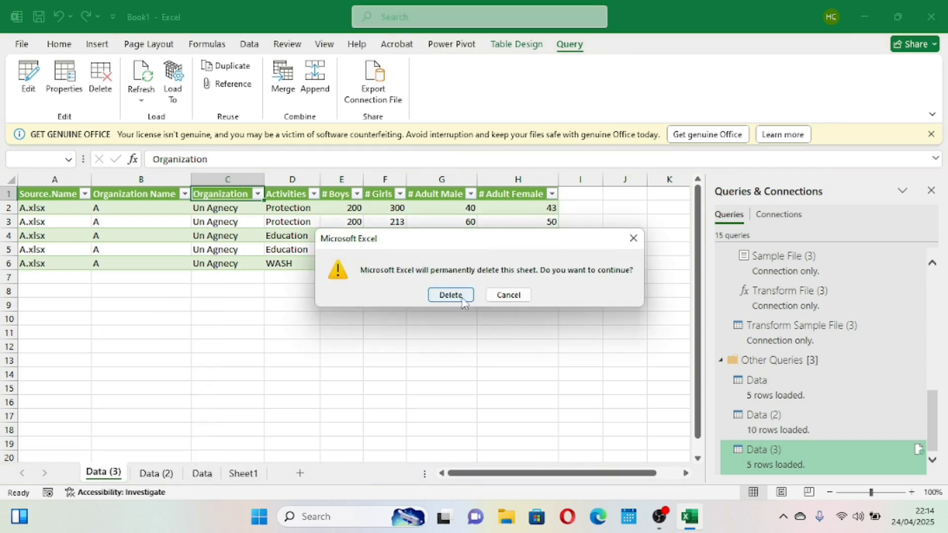
click(459, 297)
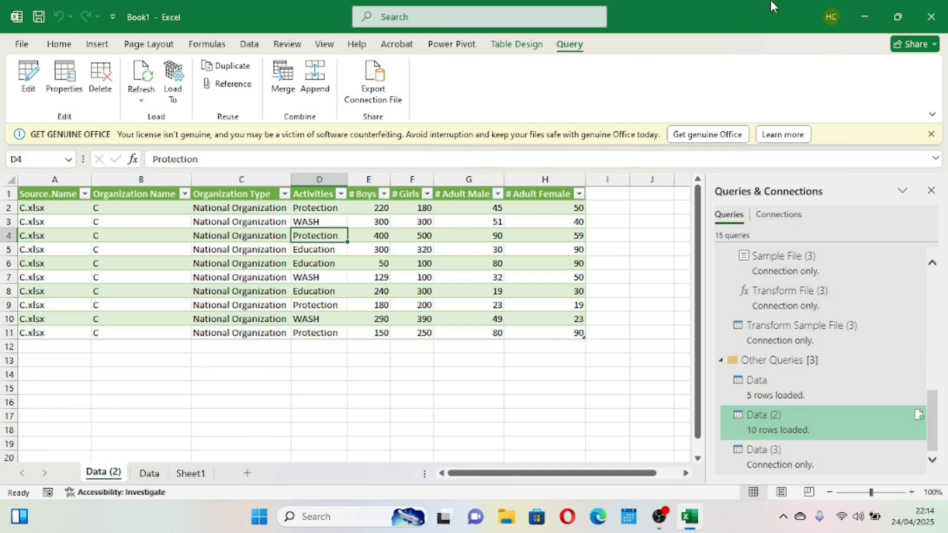
Open workbook A from the Data folder on the Desktop
click(868, 11)
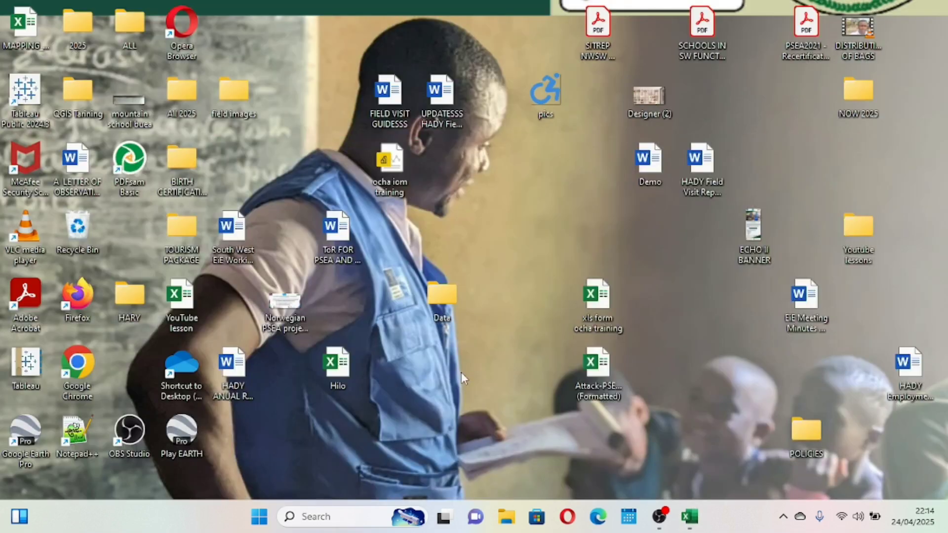
double_click(448, 295)
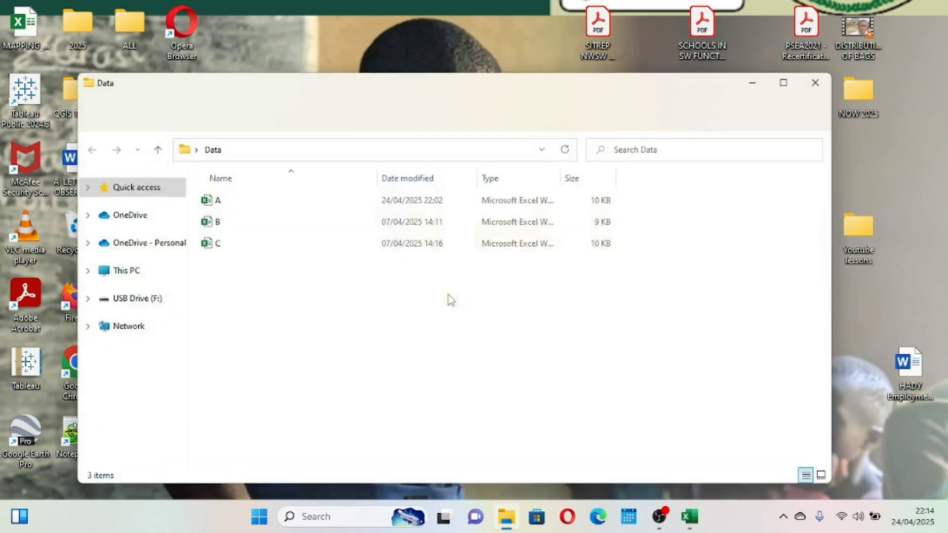
click(220, 200)
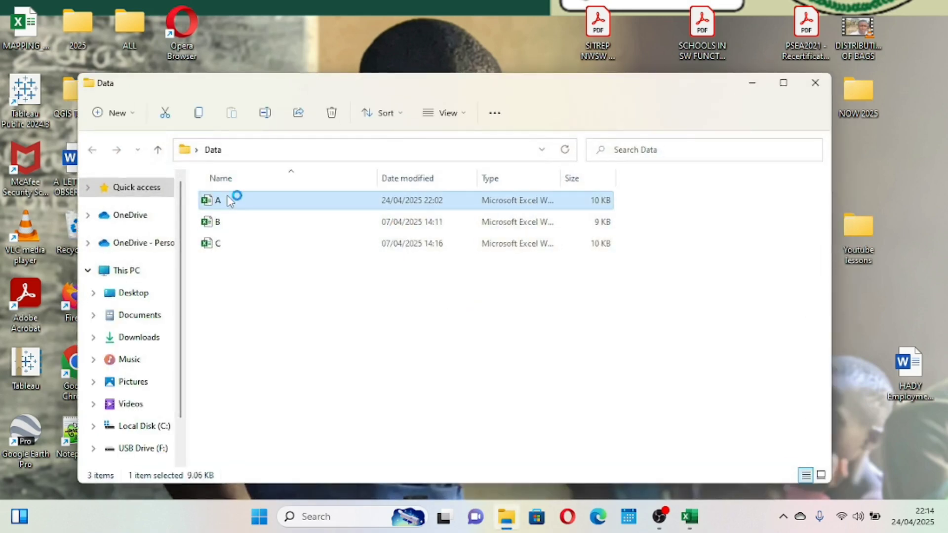
double_click(230, 200)
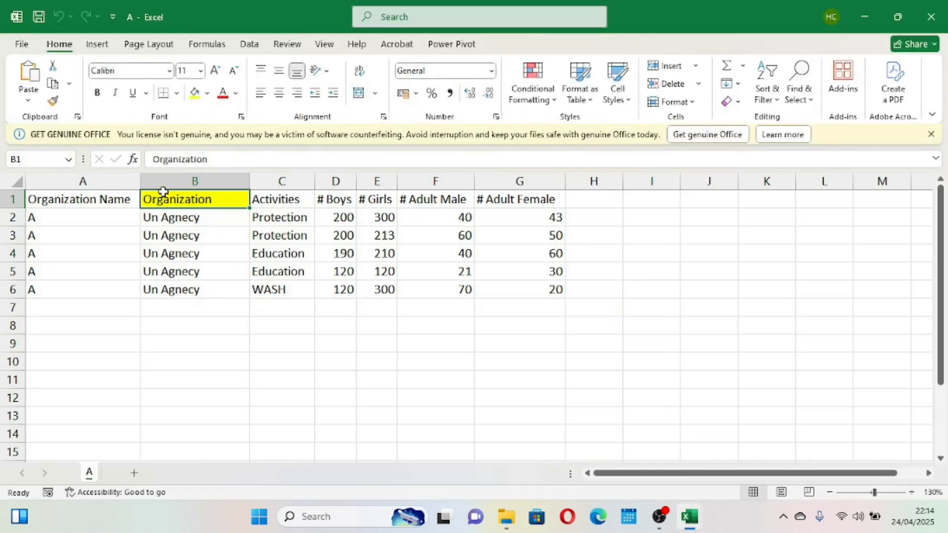
Change the header in cell B1 of workbook A to Organization Type, then save and close the workbook
double_click(225, 199)
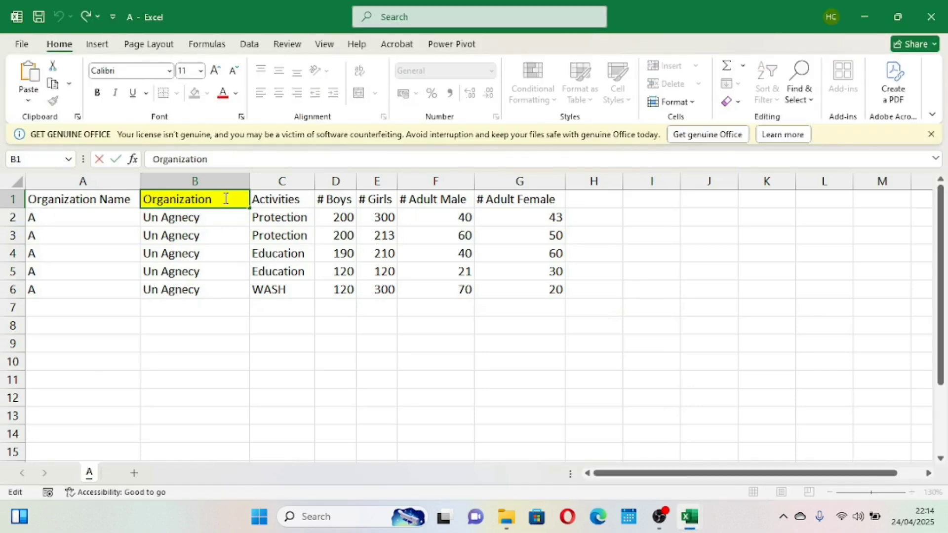
text(Type)
click(352, 364)
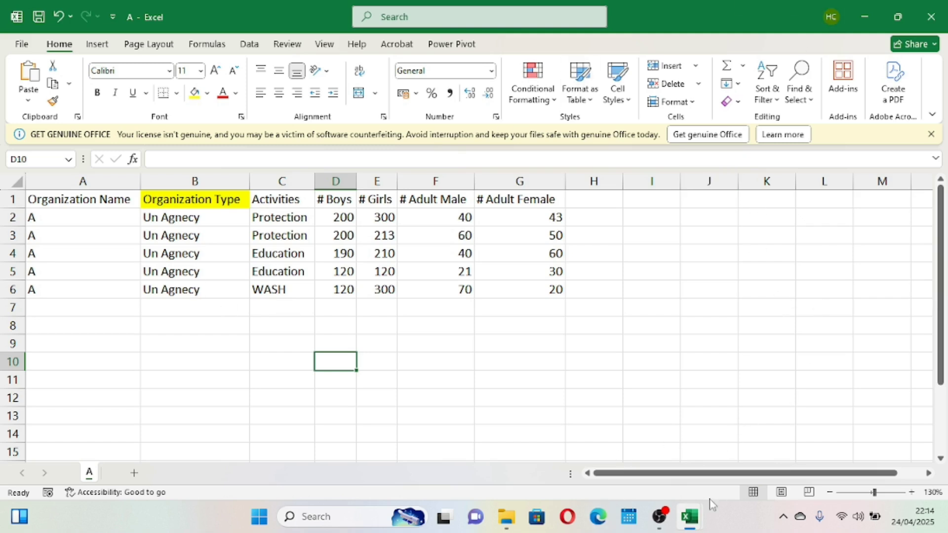
mouse_move(693, 517)
click(606, 457)
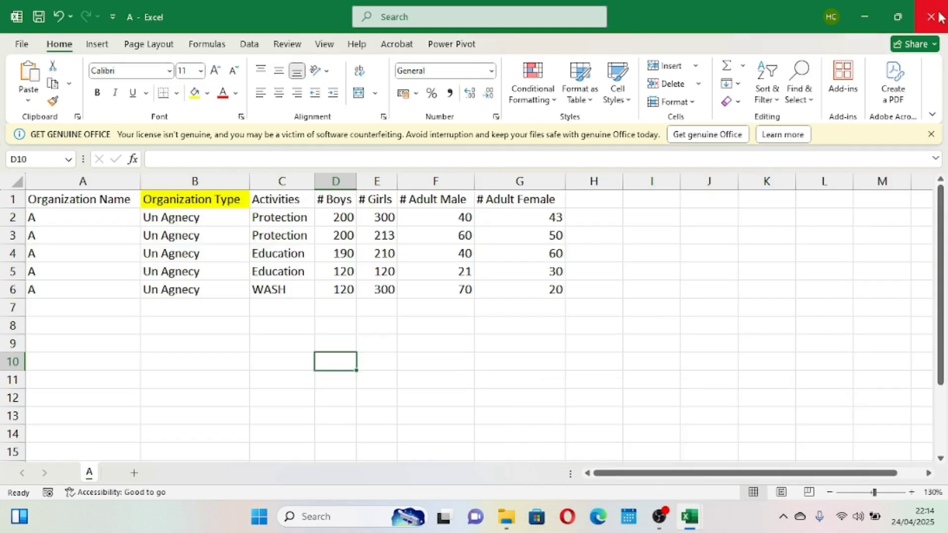
click(931, 20)
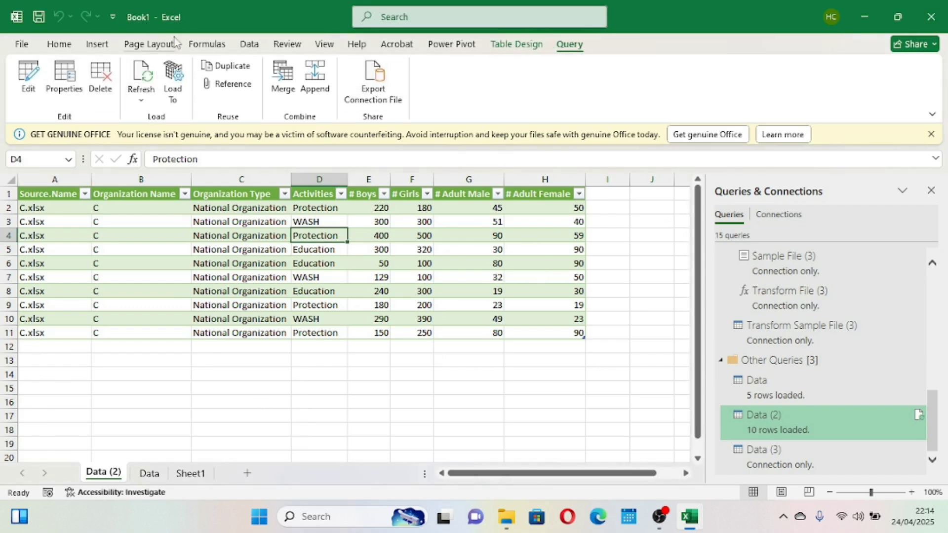
Import the Desktop's Data folder into Book1 as a folder source using Combine & Load
click(249, 44)
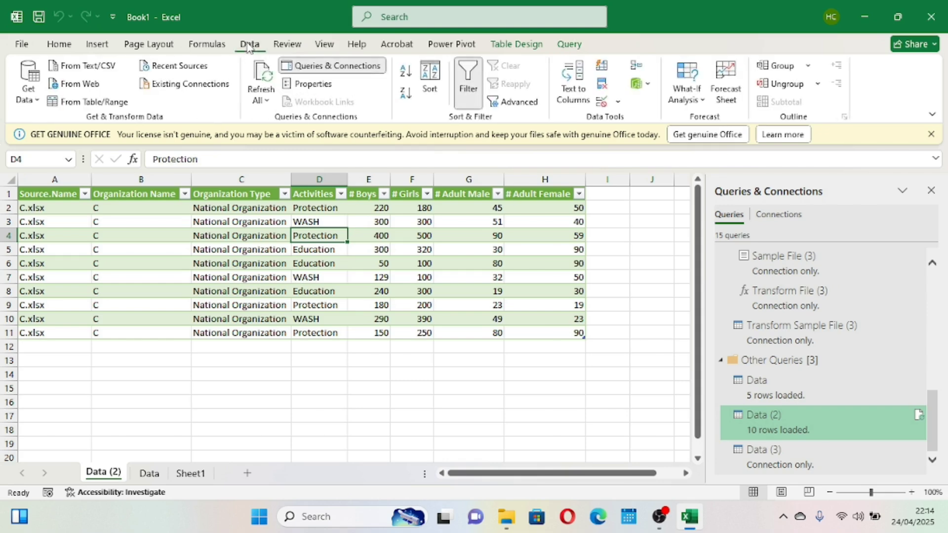
click(28, 87)
mouse_move(60, 129)
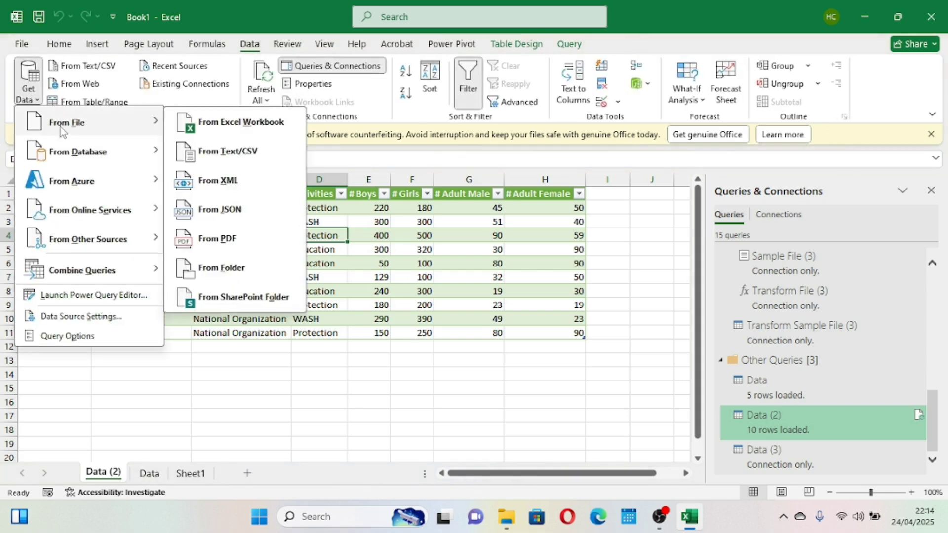
click(224, 268)
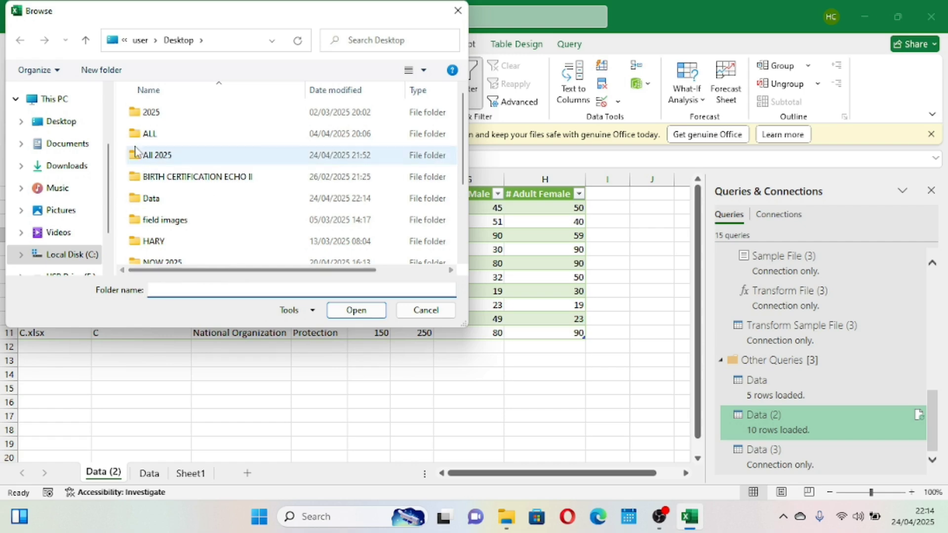
click(157, 200)
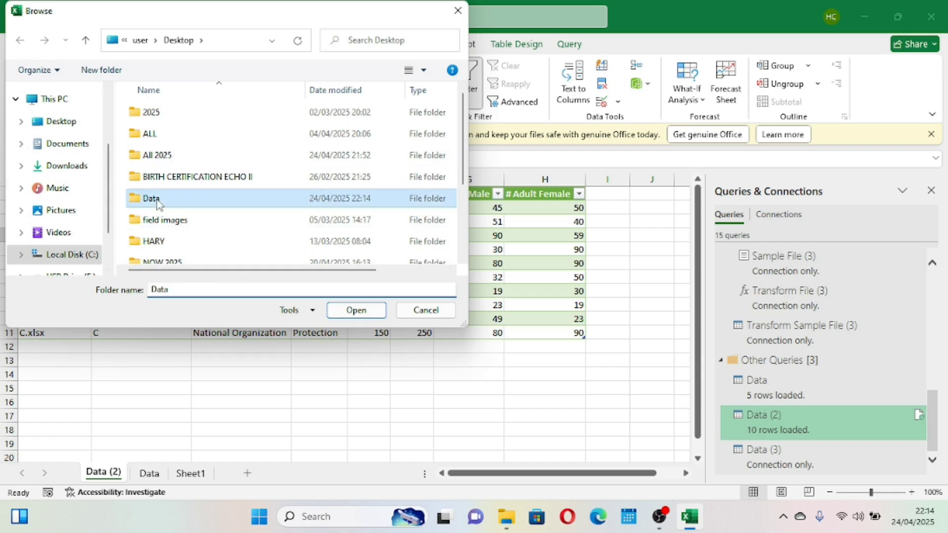
click(356, 310)
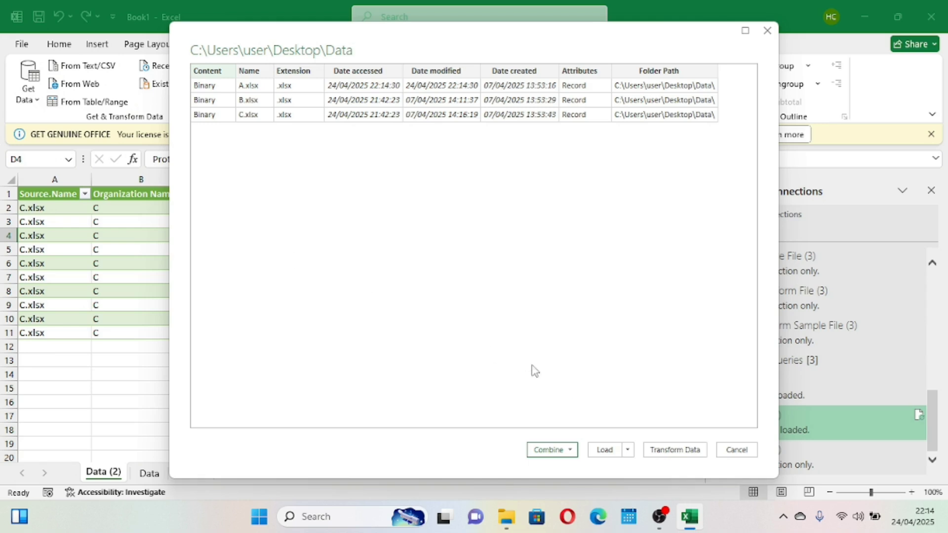
click(570, 450)
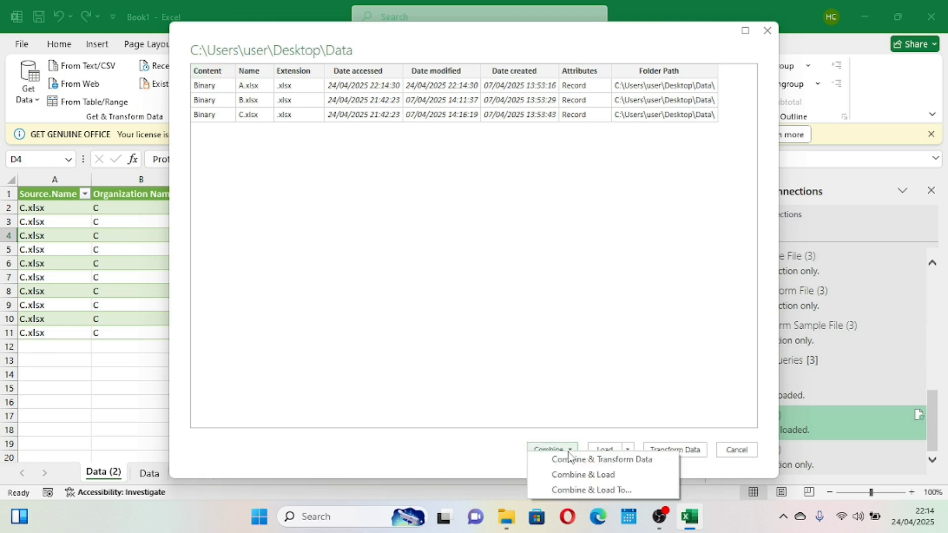
click(586, 474)
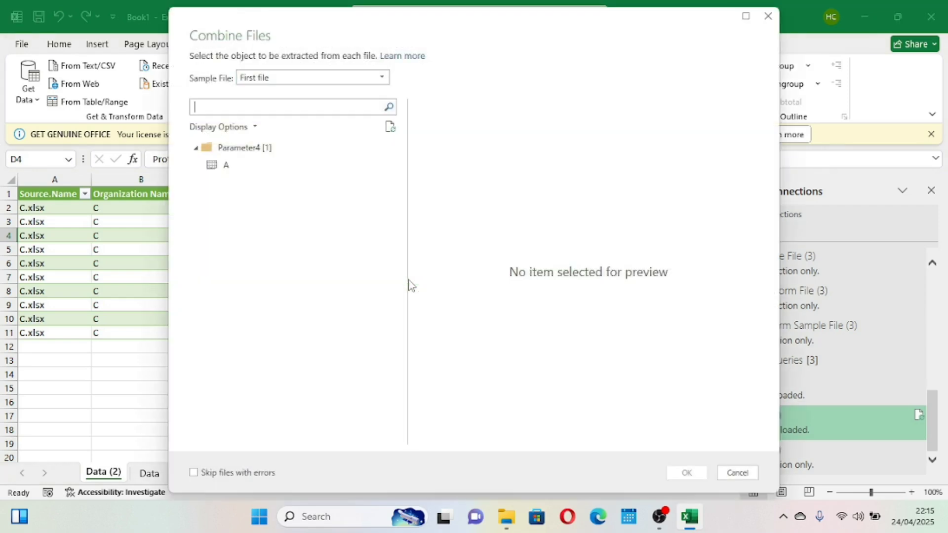
Select sheet A of the first file as sample, enable skipping files with errors, and load the combined query
click(247, 170)
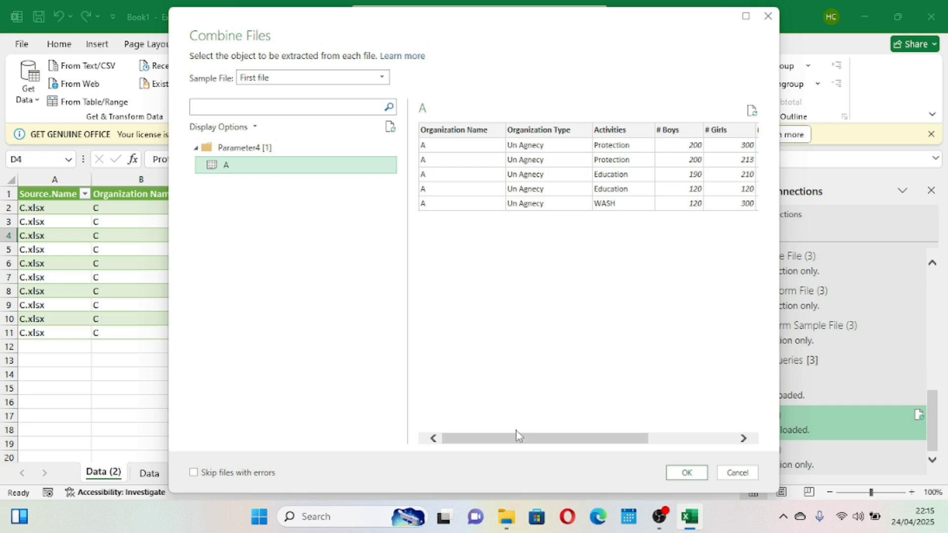
click(194, 473)
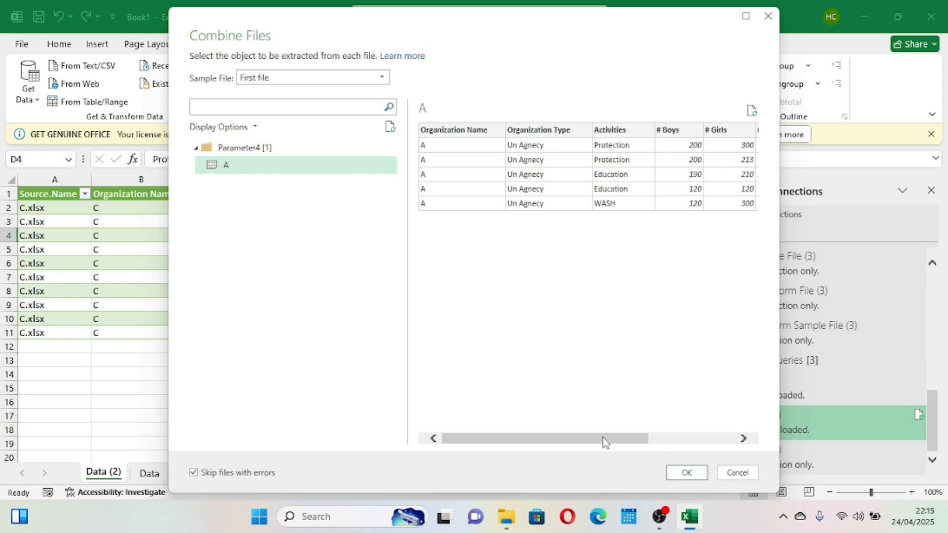
click(684, 473)
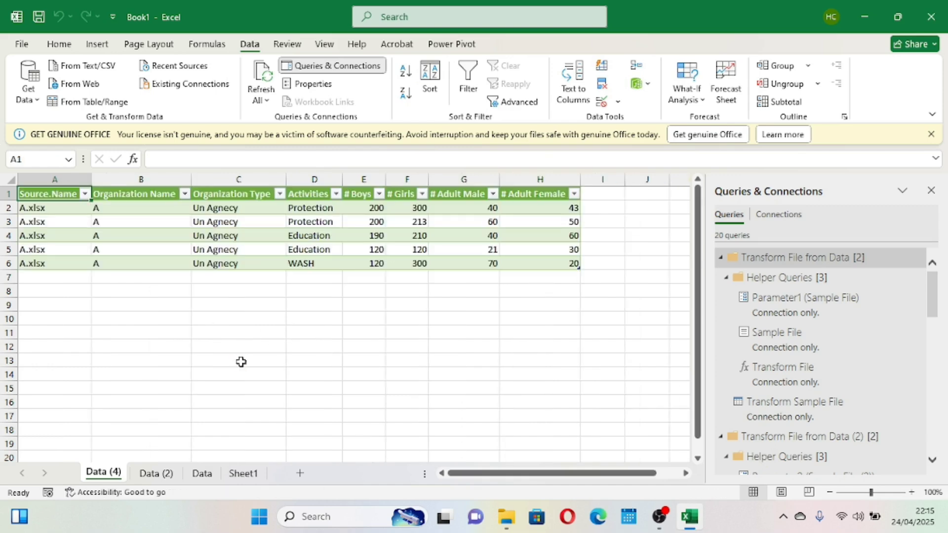
Compare the column headers of the loaded tables on the Data (4), Data (2) and Data sheets
scroll(362, 344, down, 1)
scroll(362, 344, up, 1)
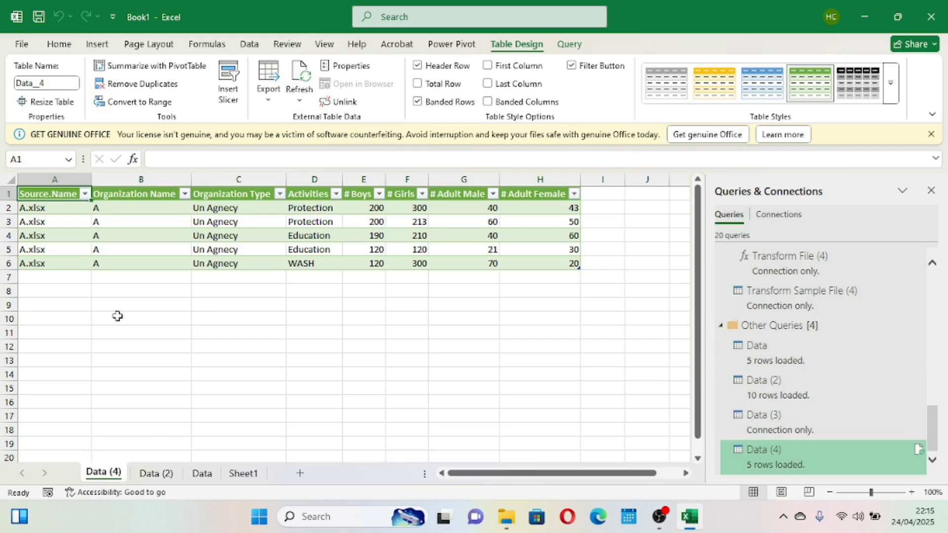
click(156, 472)
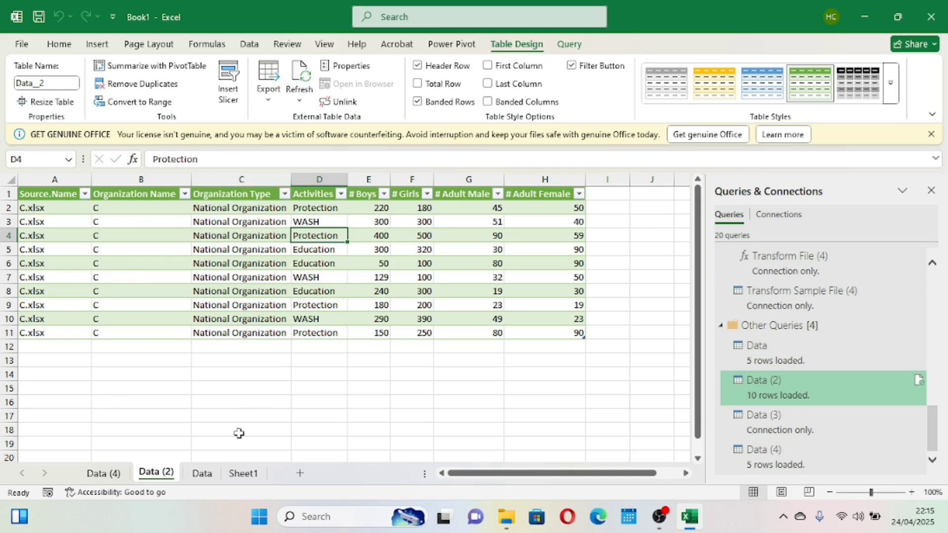
click(202, 473)
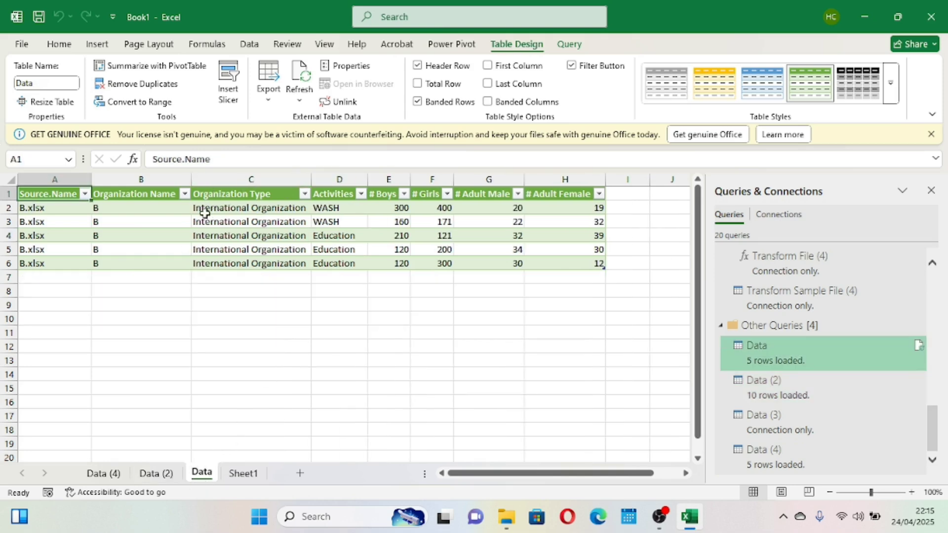
Append the Data, Data (2) and Data (4) queries into a new query using the three-or-more-tables option
click(397, 210)
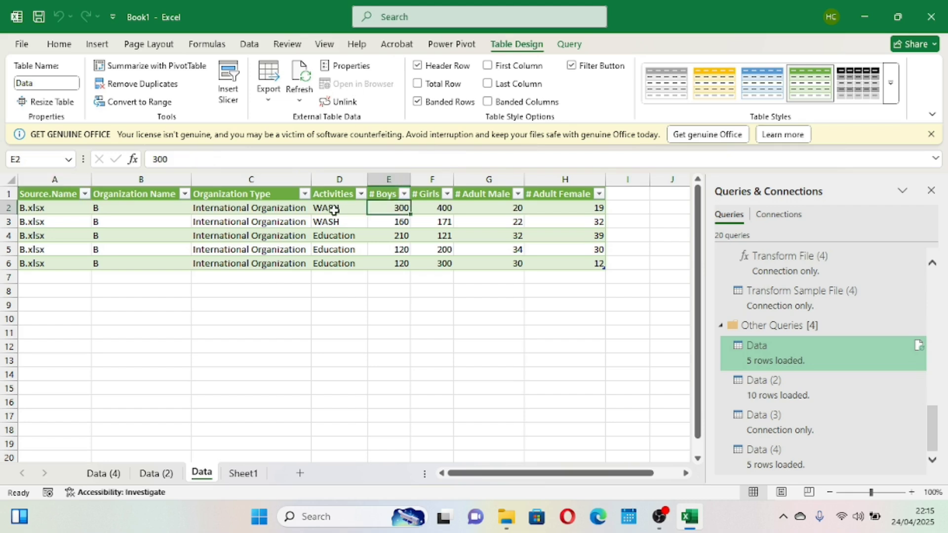
click(575, 48)
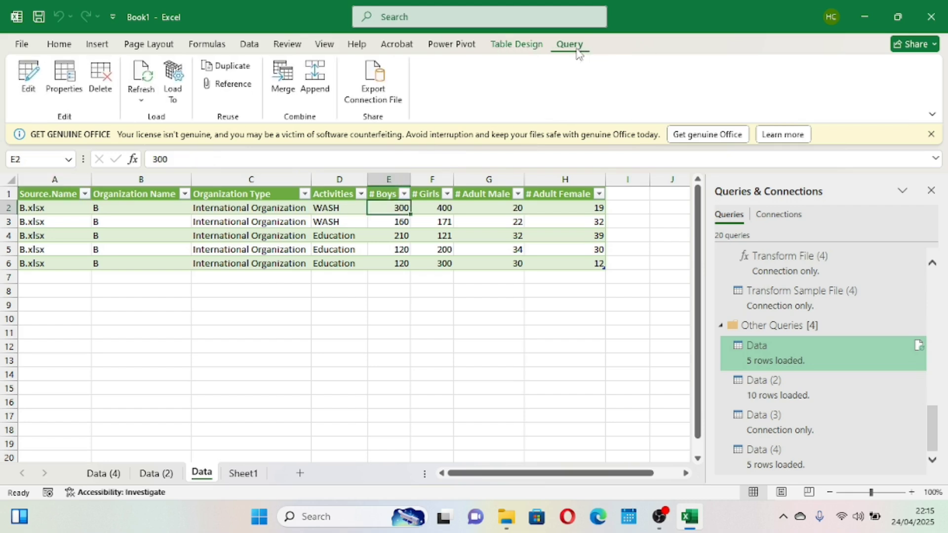
click(323, 87)
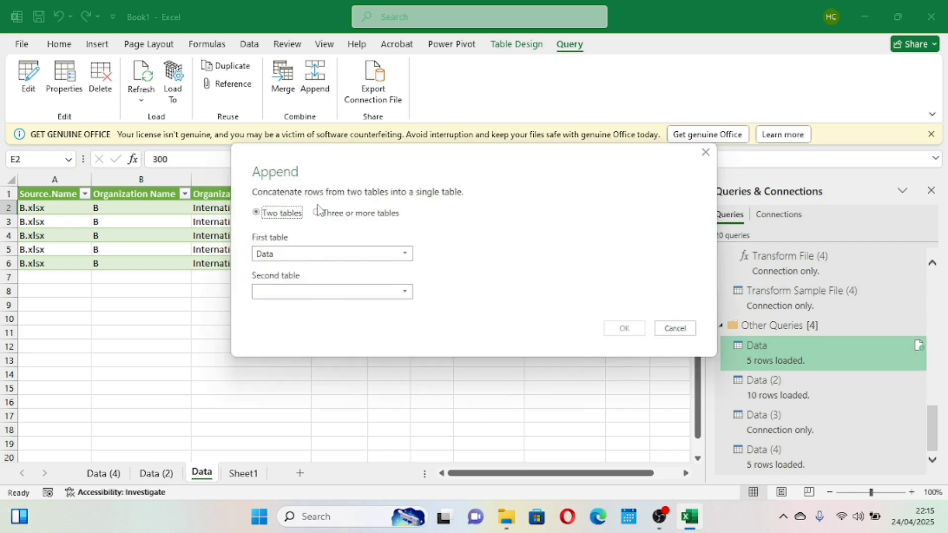
click(317, 213)
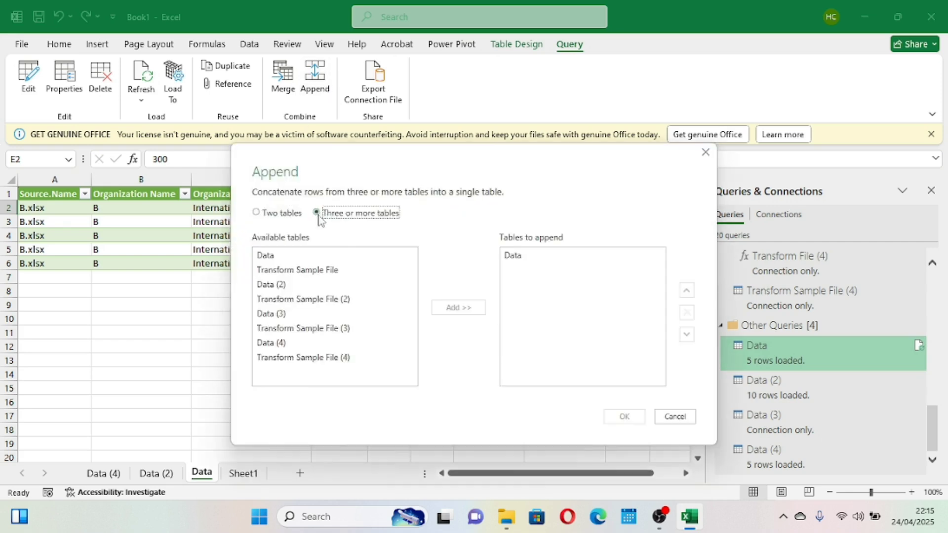
click(282, 257)
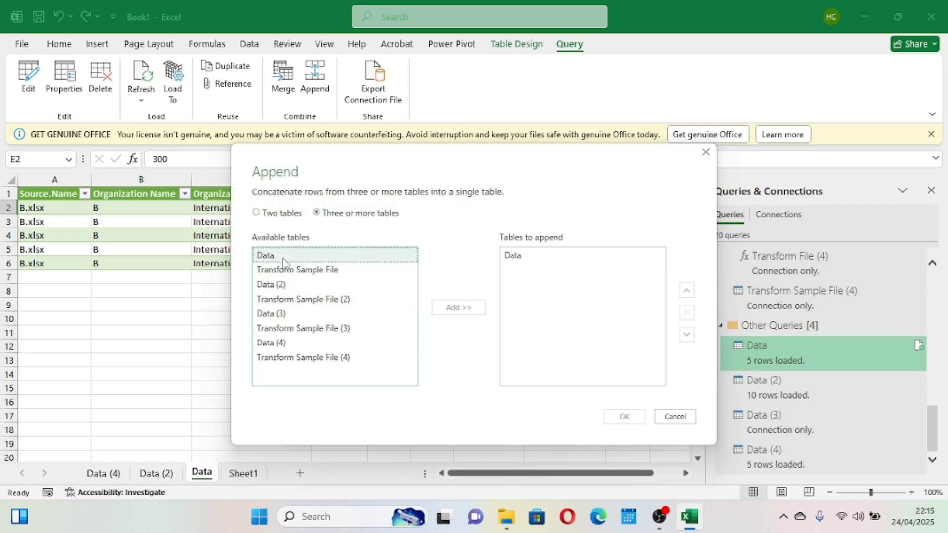
click(286, 285)
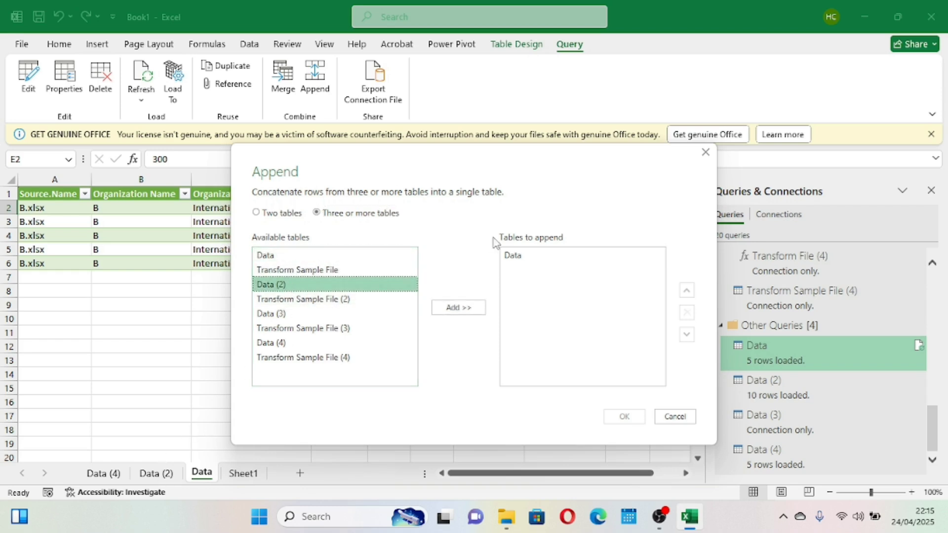
click(460, 307)
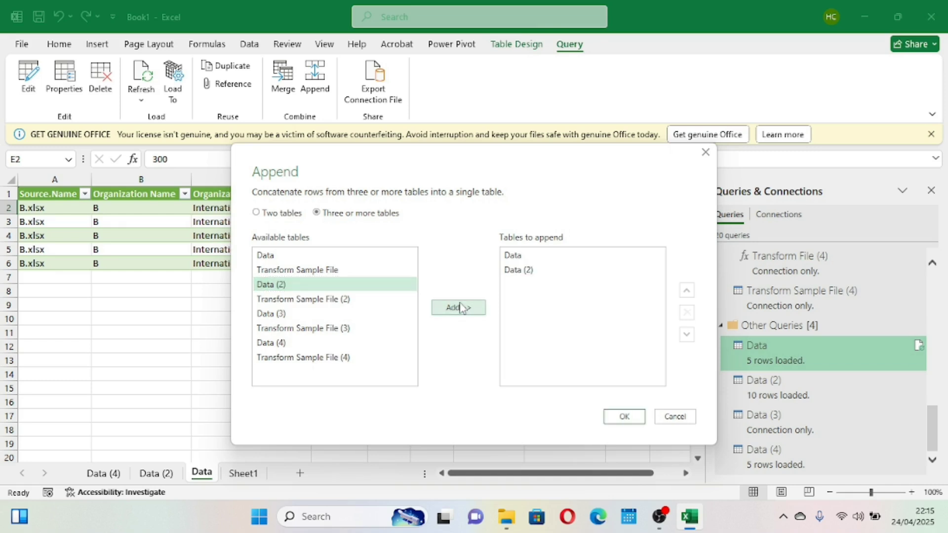
click(305, 320)
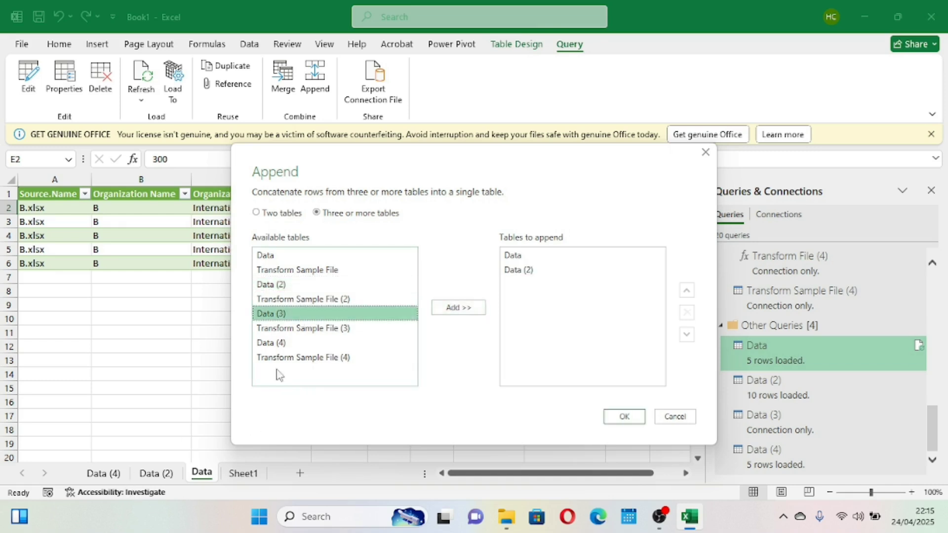
click(278, 343)
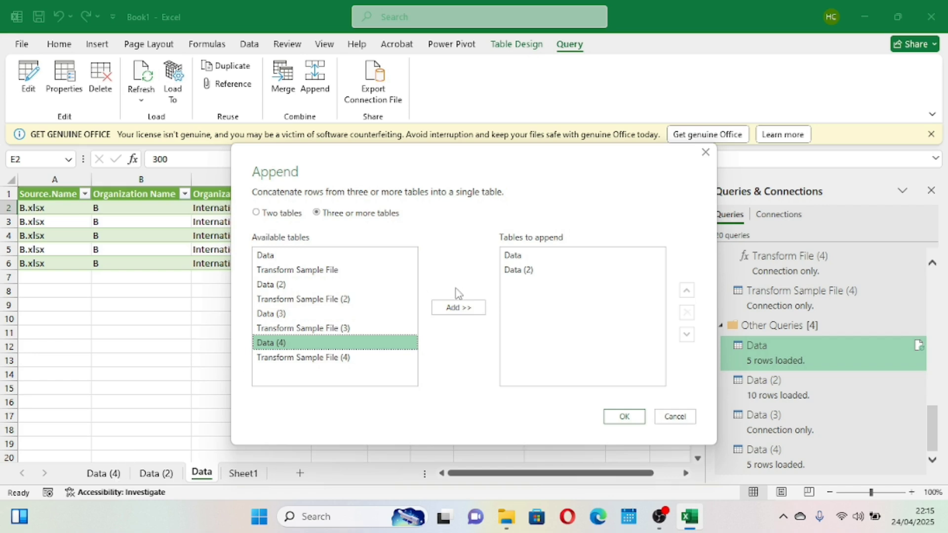
click(462, 308)
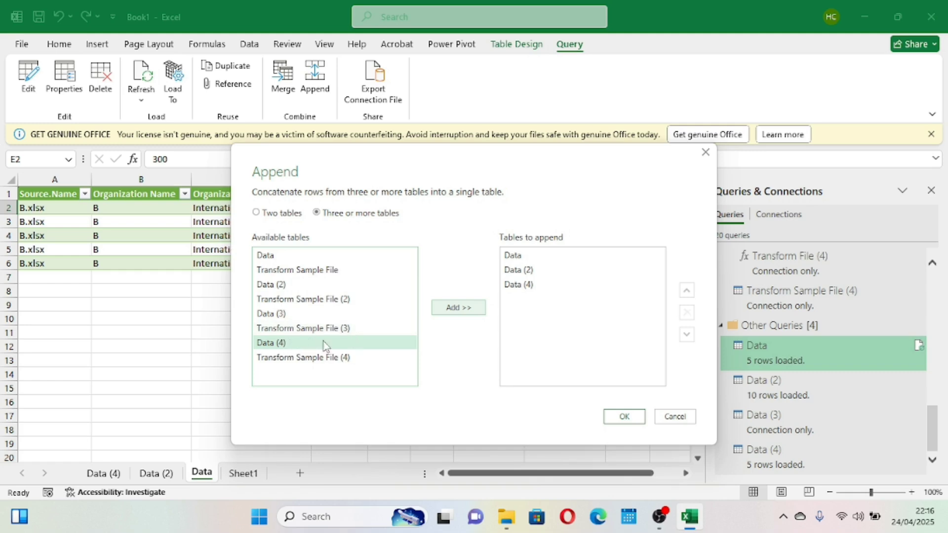
click(623, 417)
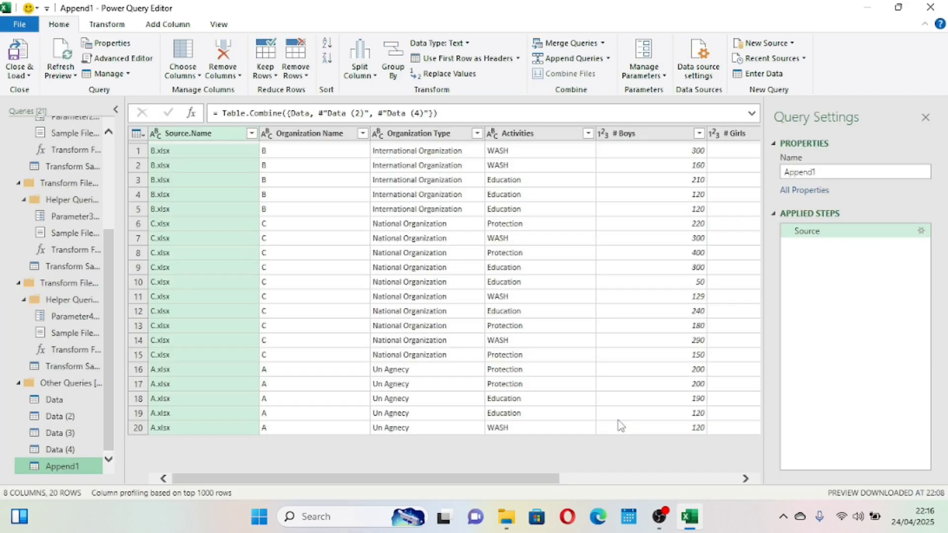
Remove the Source.Name column from the appended query
scroll(551, 392, right, 3)
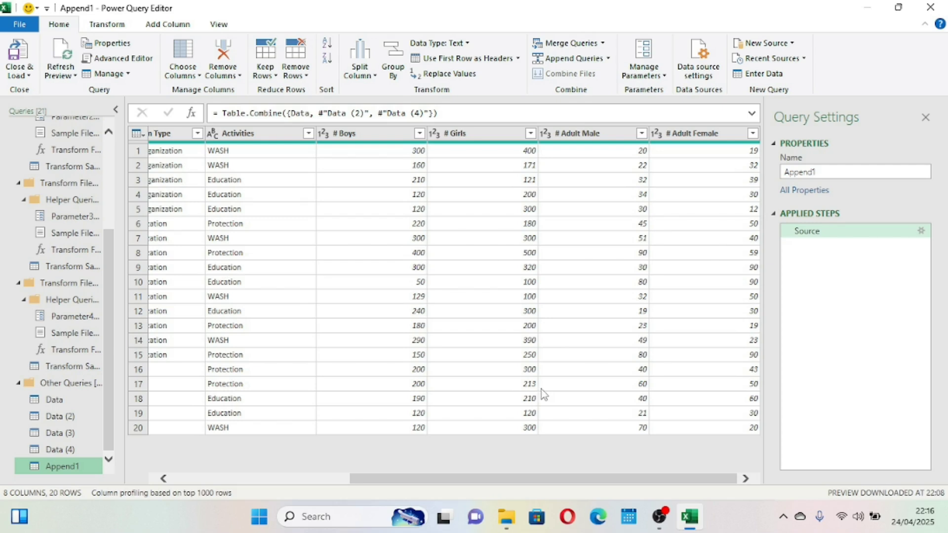
click(715, 133)
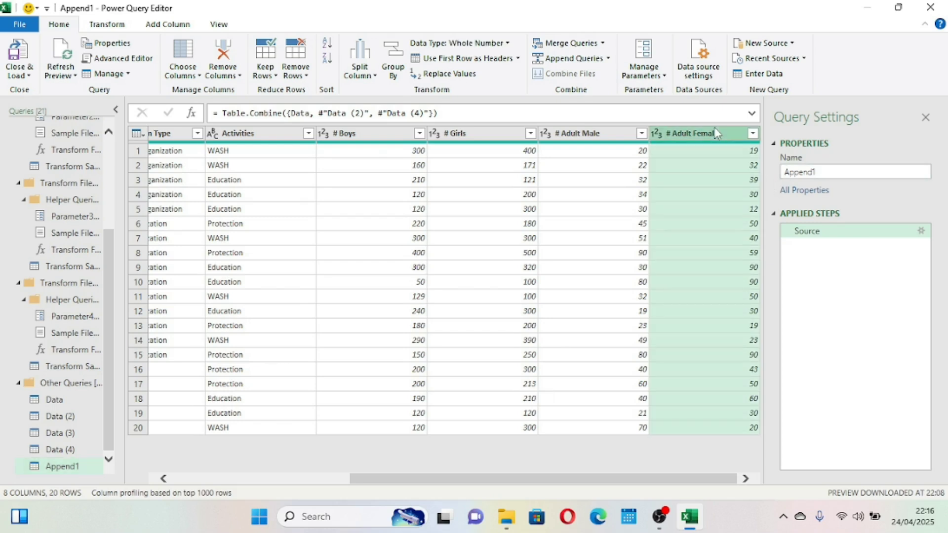
scroll(676, 302, left, 5)
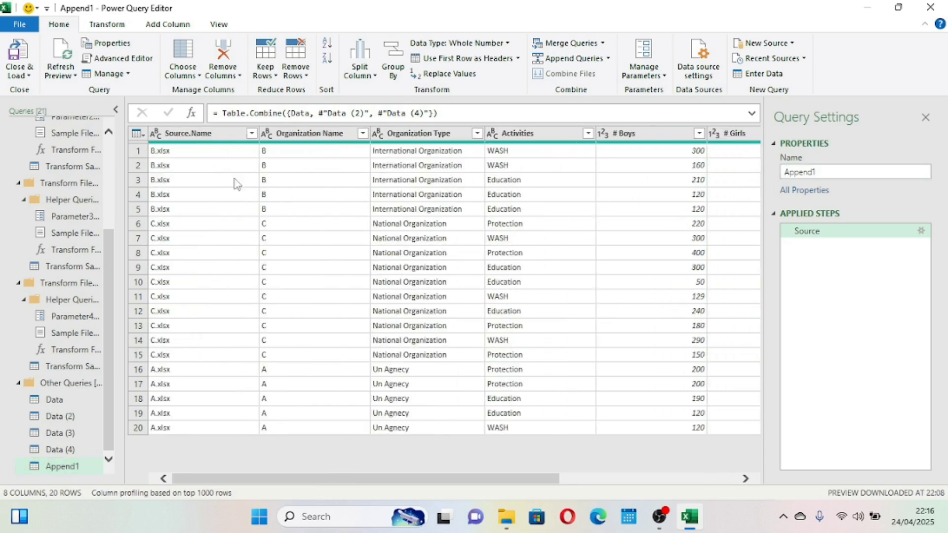
click(181, 135)
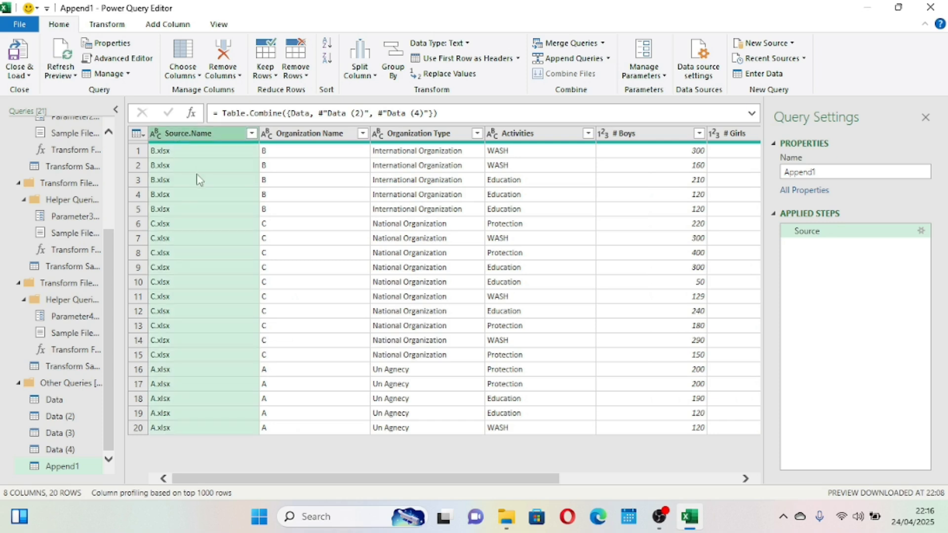
right_click(181, 142)
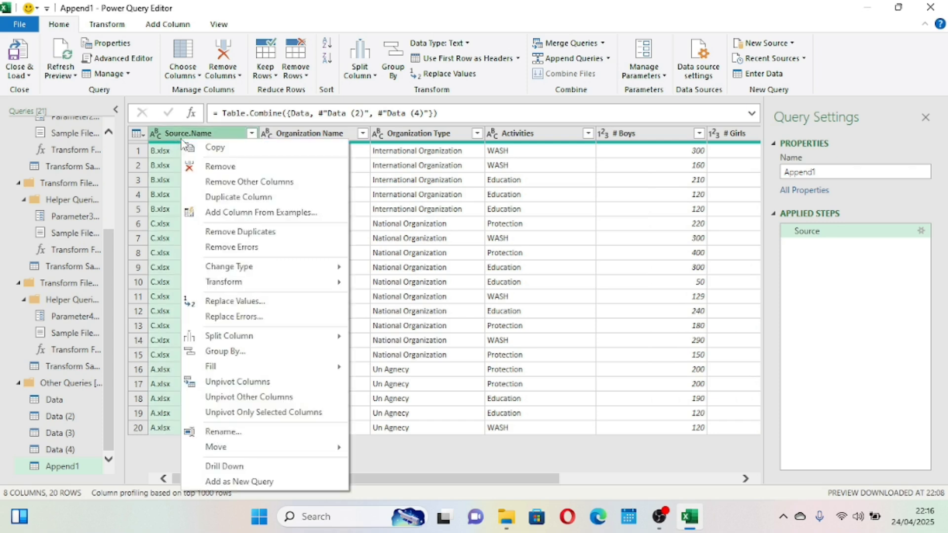
click(224, 167)
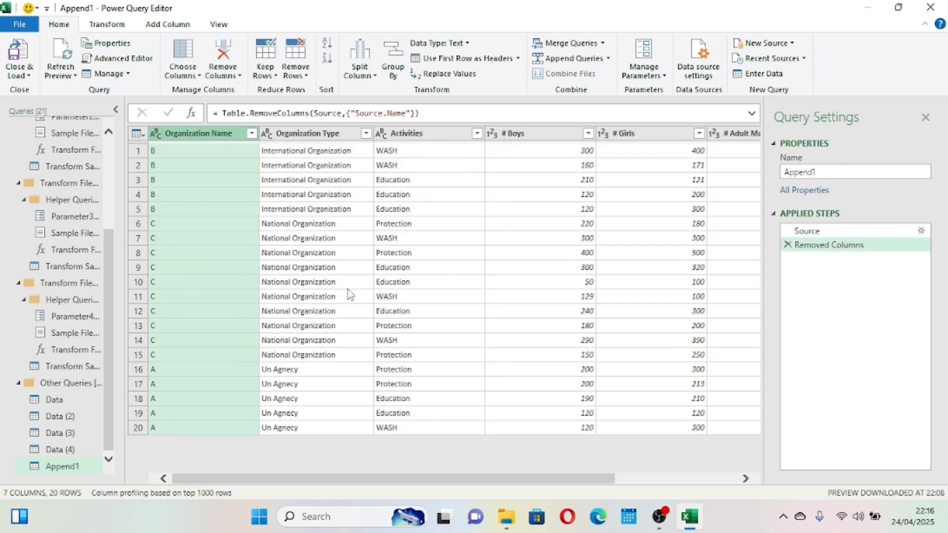
Review the rows and remaining columns of the appended query, including the # Boys and # Girls columns
click(331, 267)
scroll(331, 267, right, 3)
scroll(331, 267, left, 3)
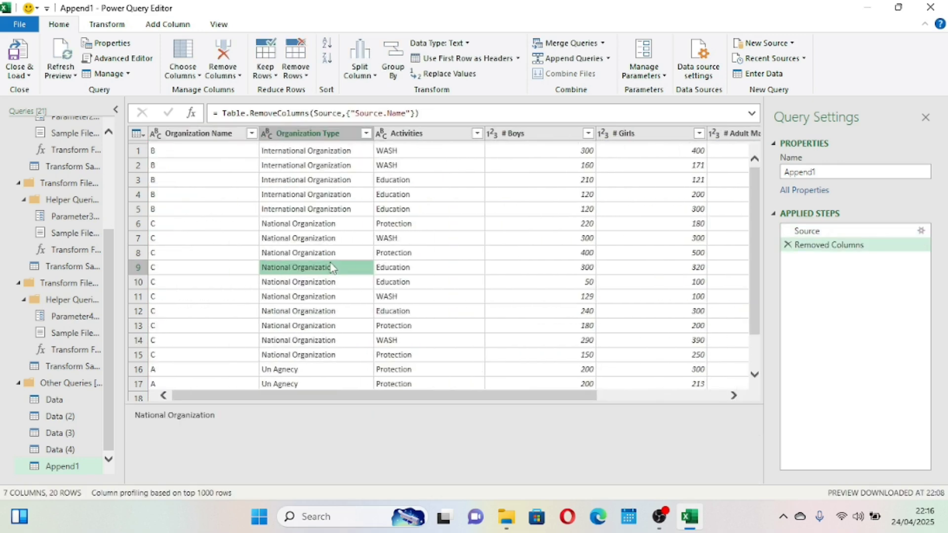
scroll(331, 267, right, 3)
scroll(331, 267, down, 1)
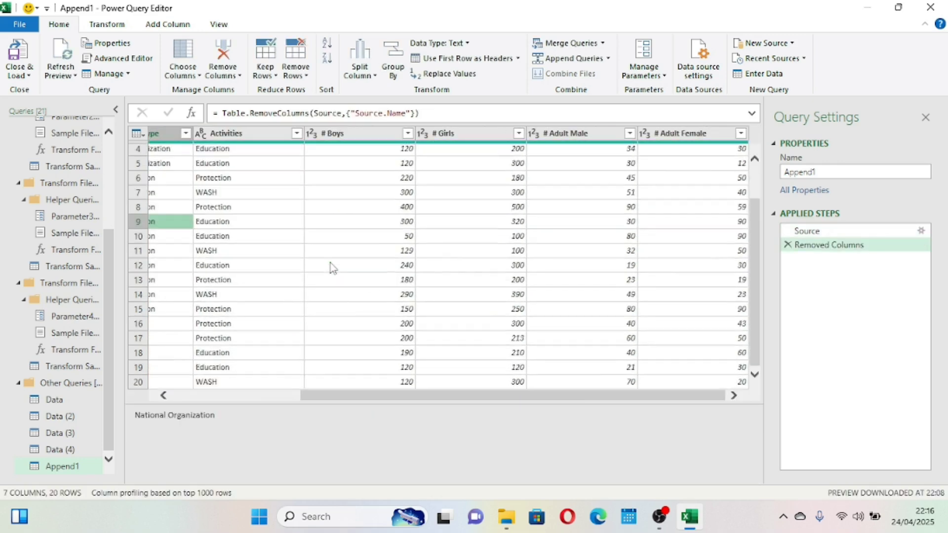
scroll(330, 267, up, 1)
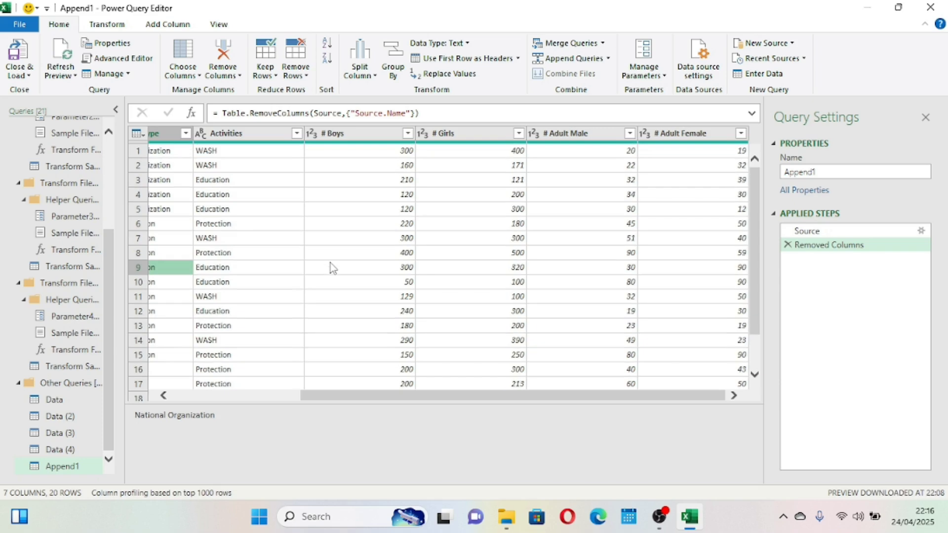
scroll(331, 267, left, 4)
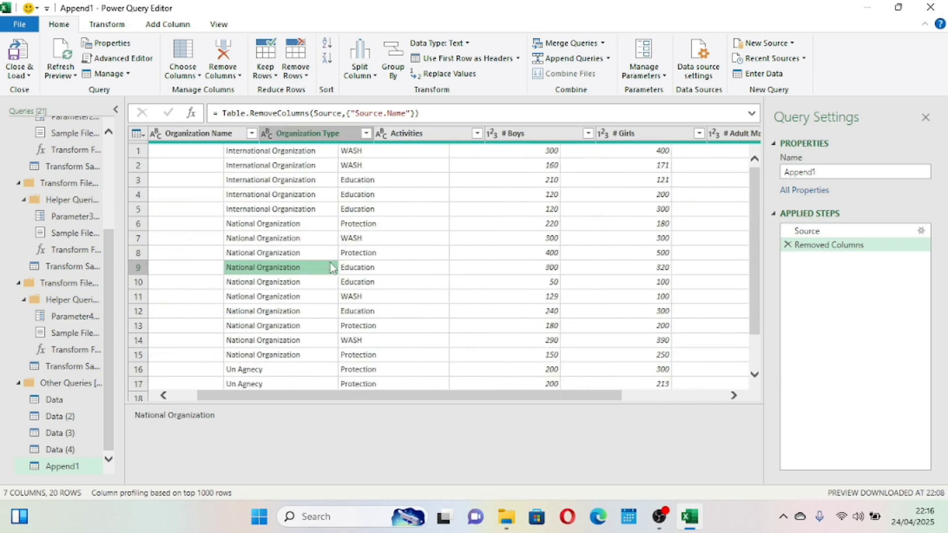
scroll(332, 267, right, 1)
scroll(332, 267, left, 1)
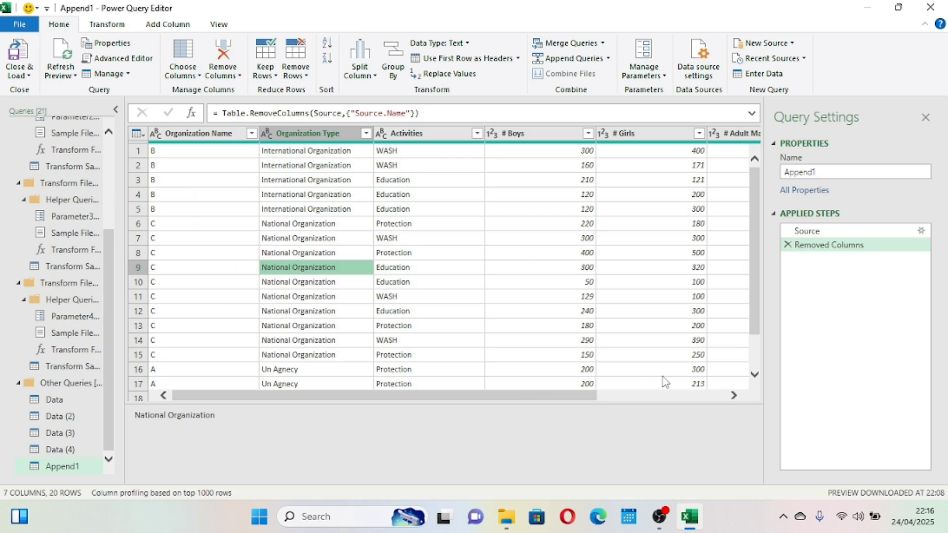
scroll(520, 337, right, 3)
scroll(520, 336, left, 3)
scroll(563, 269, down, 1)
scroll(564, 270, up, 1)
scroll(434, 228, right, 3)
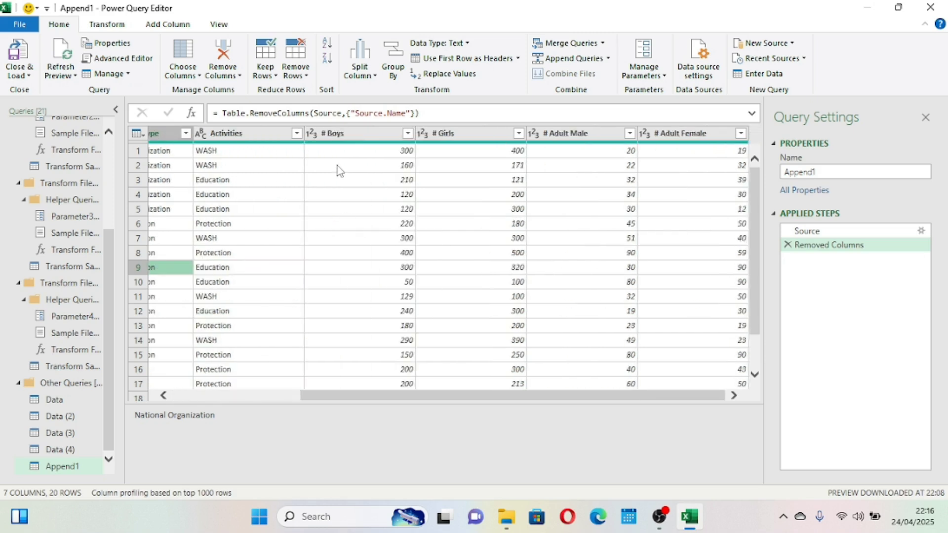
click(335, 137)
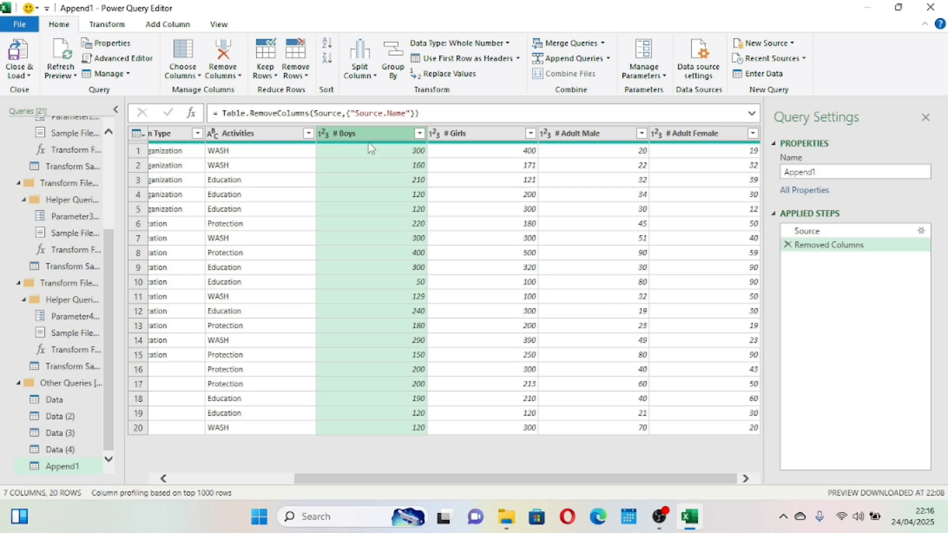
click(454, 140)
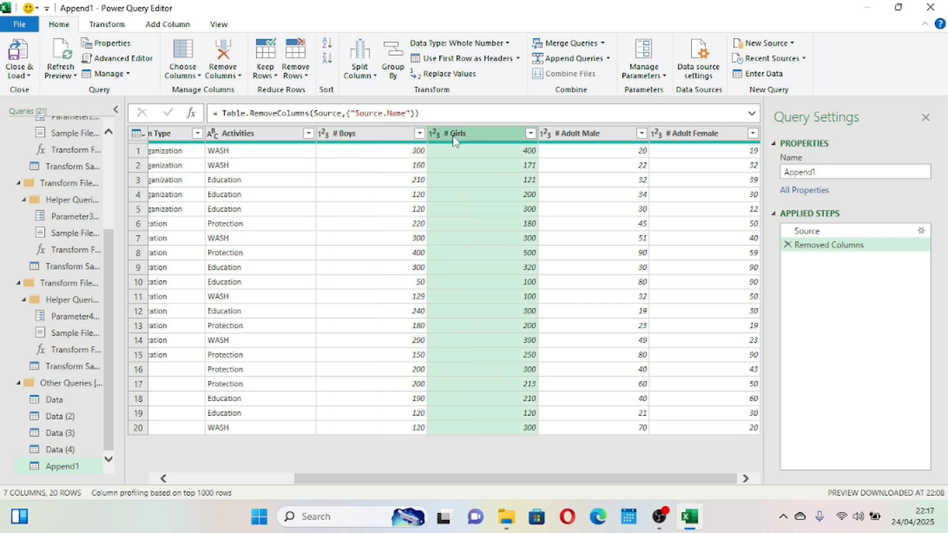
scroll(292, 203, left, 3)
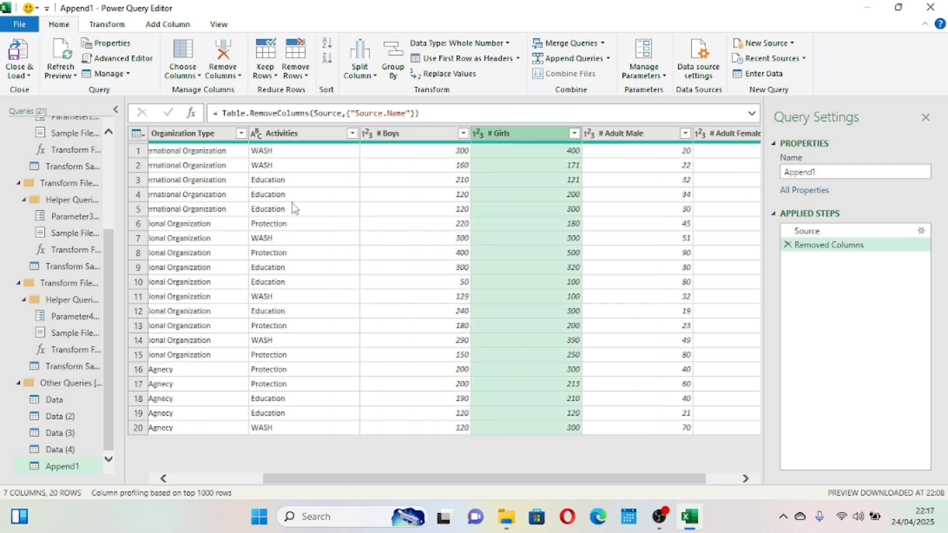
Add a custom column named Total Children with the formula [#"# Boys"]+[#"# Girls"]
click(161, 30)
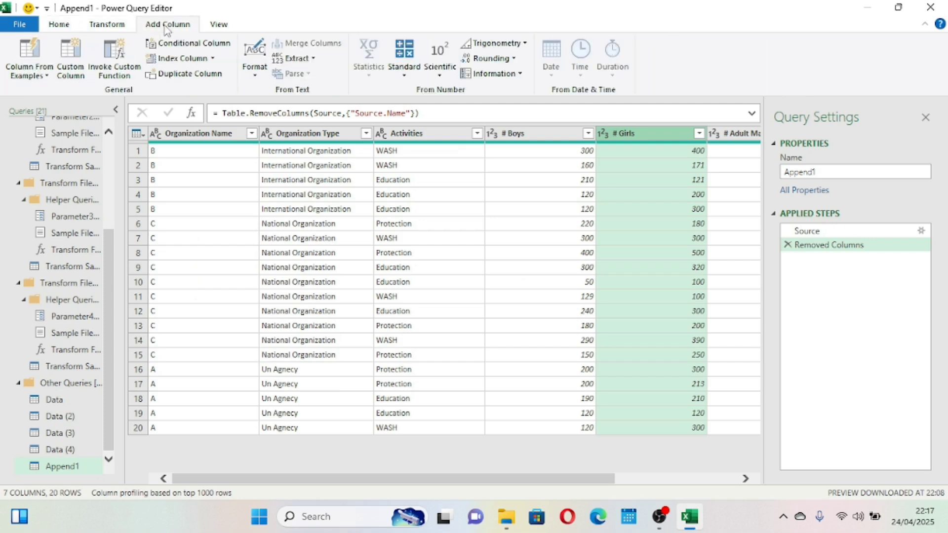
click(73, 74)
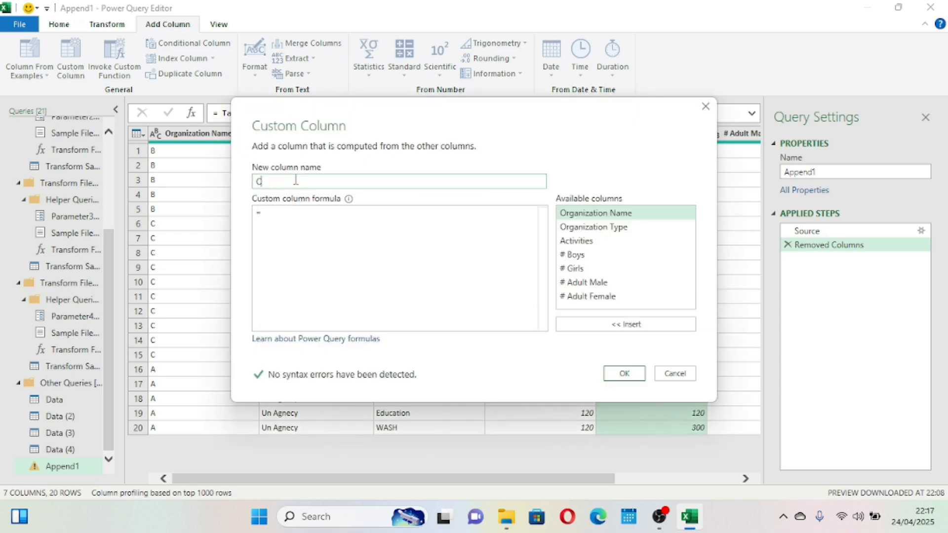
text(Total Children)
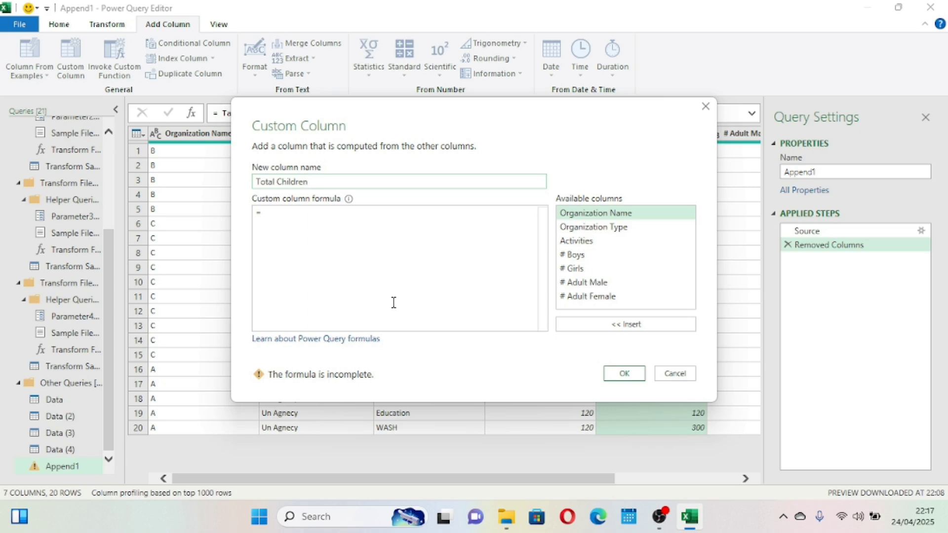
click(589, 254)
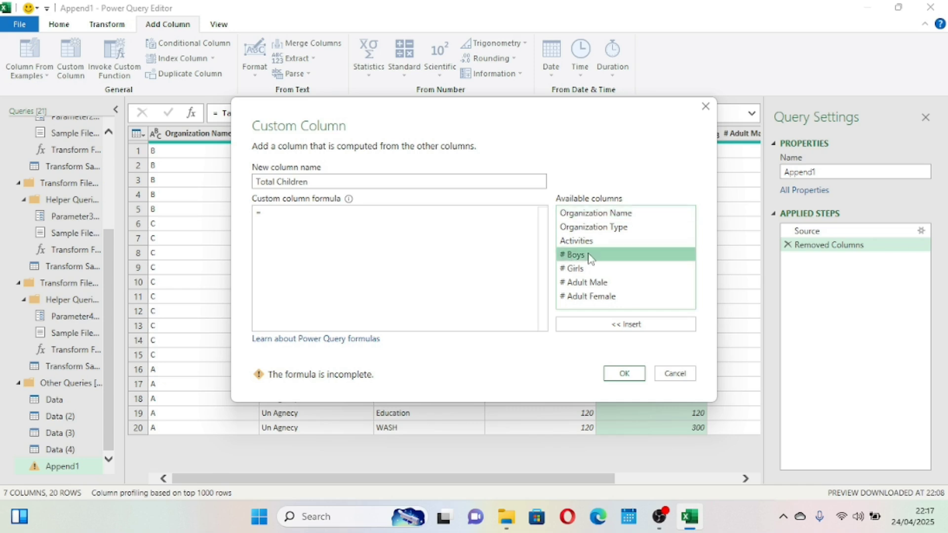
click(627, 325)
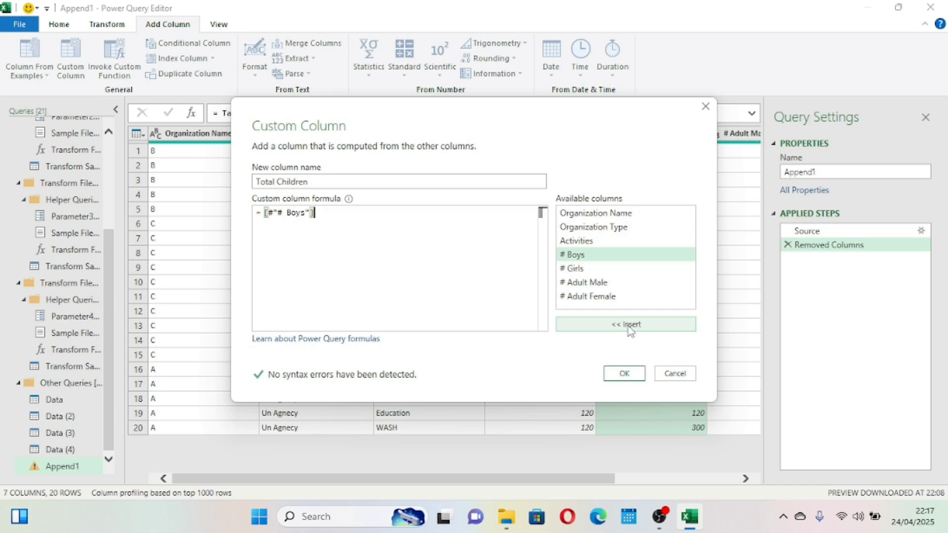
text(+)
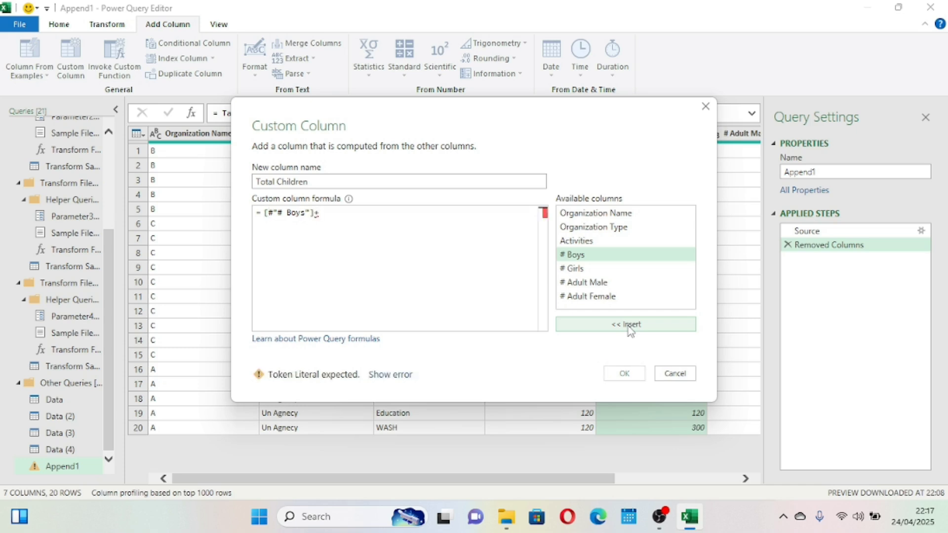
click(599, 270)
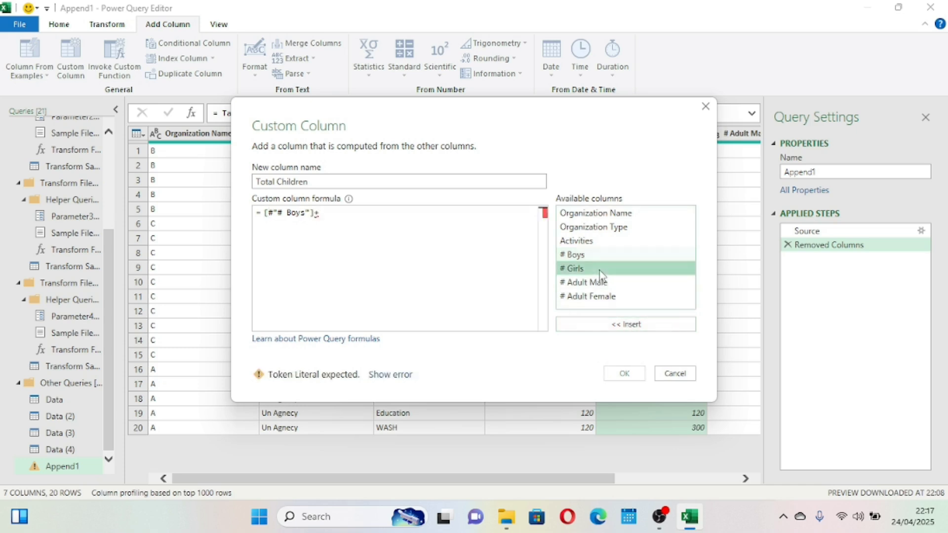
click(629, 328)
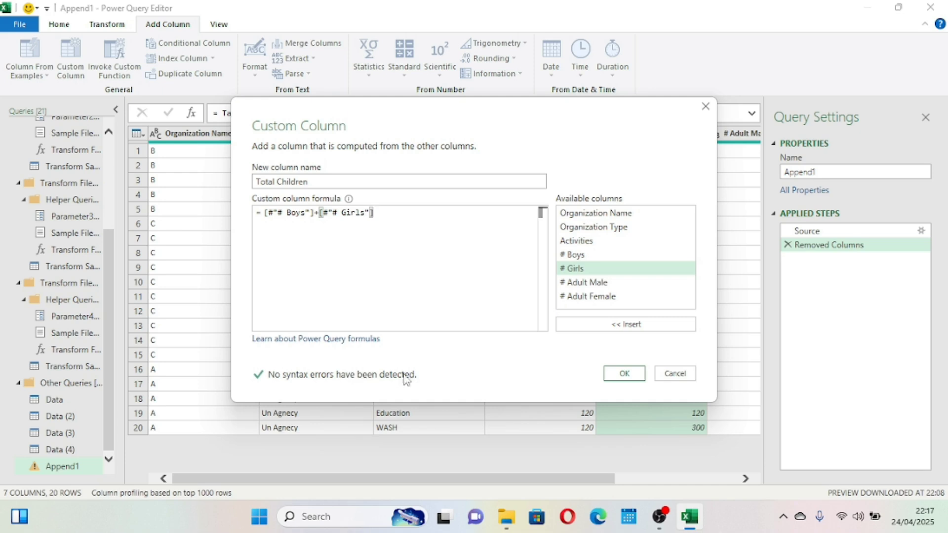
click(626, 371)
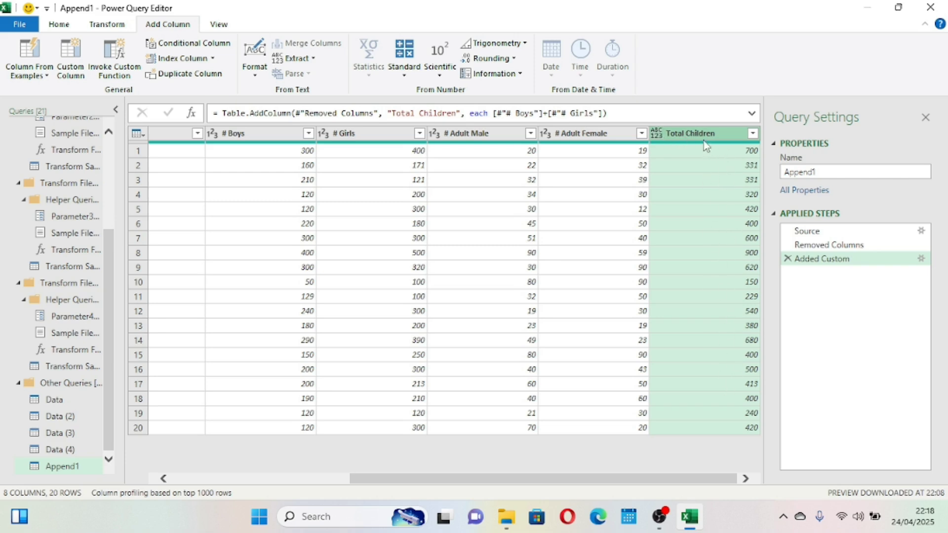
Set the Total Children column's data type to Whole Number
click(547, 133)
click(700, 197)
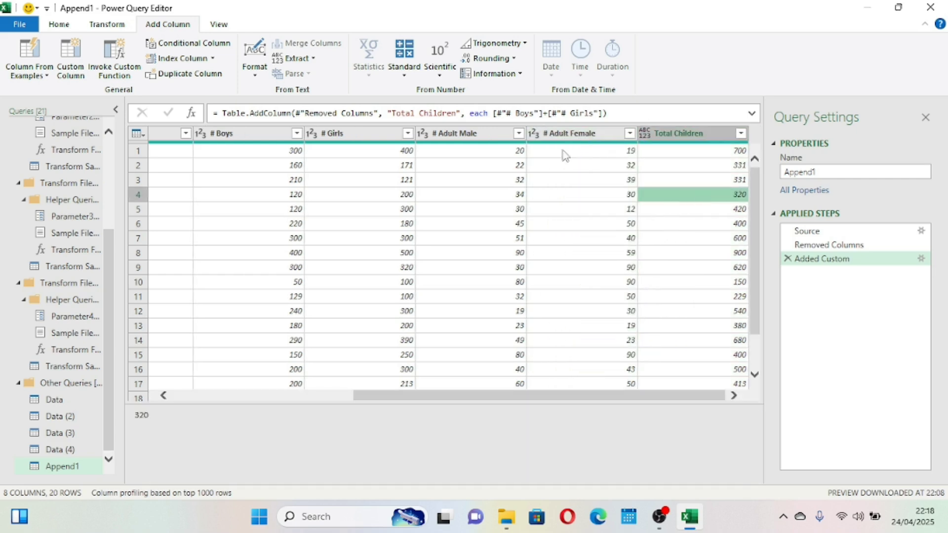
click(424, 137)
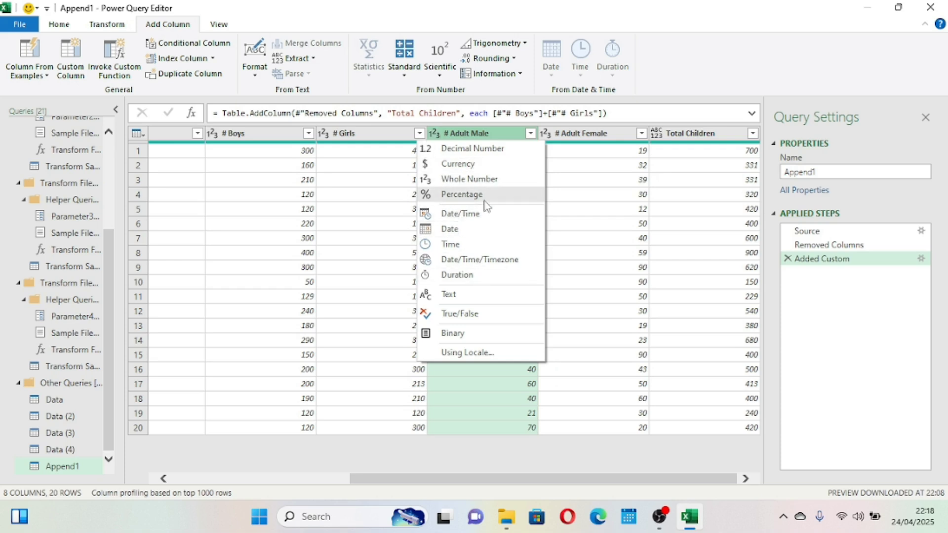
click(703, 180)
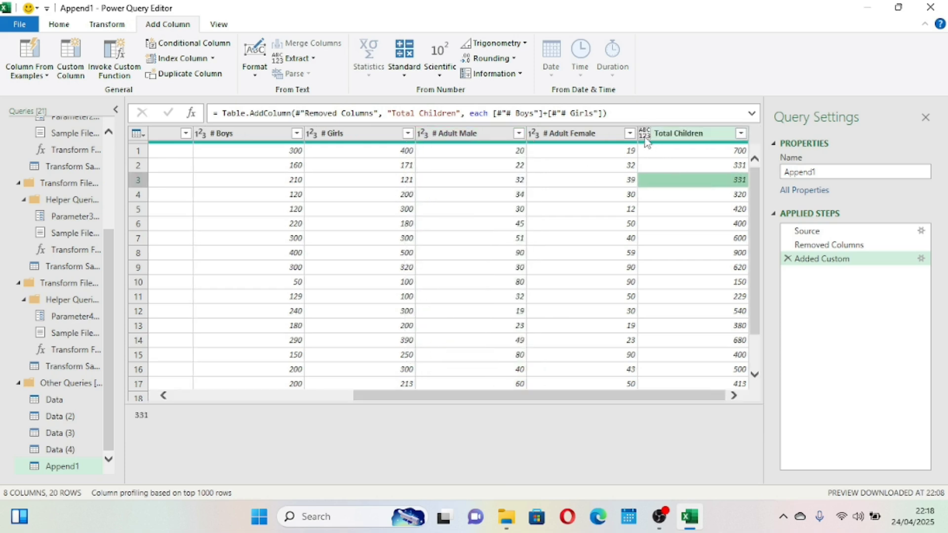
click(645, 139)
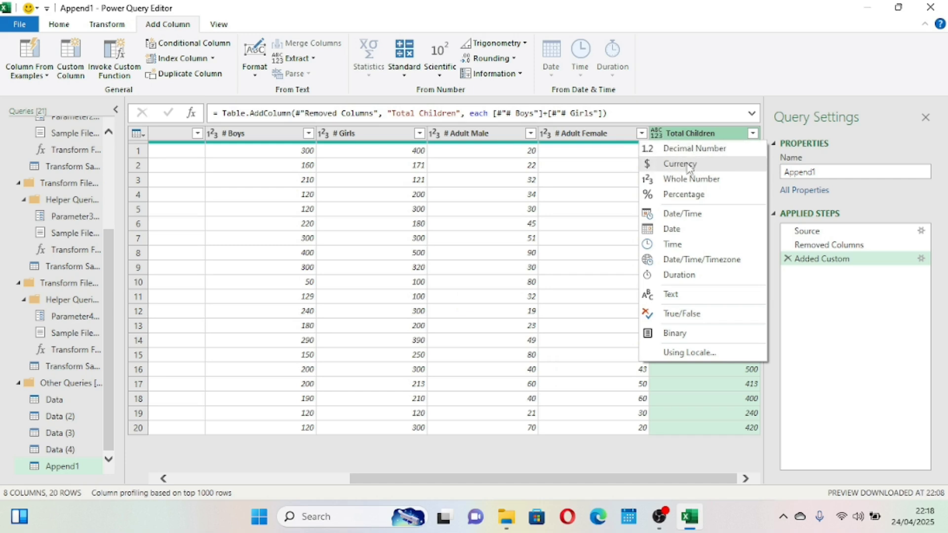
click(706, 178)
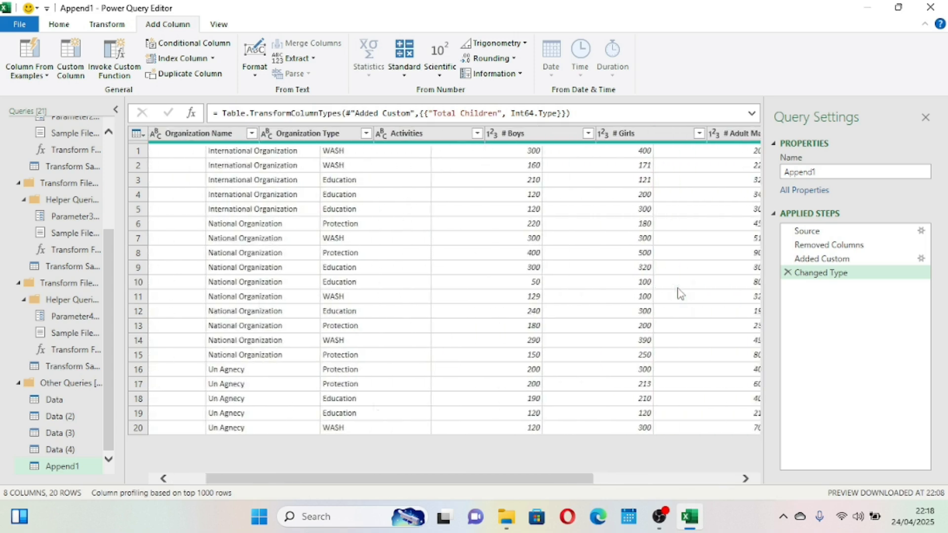
click(682, 179)
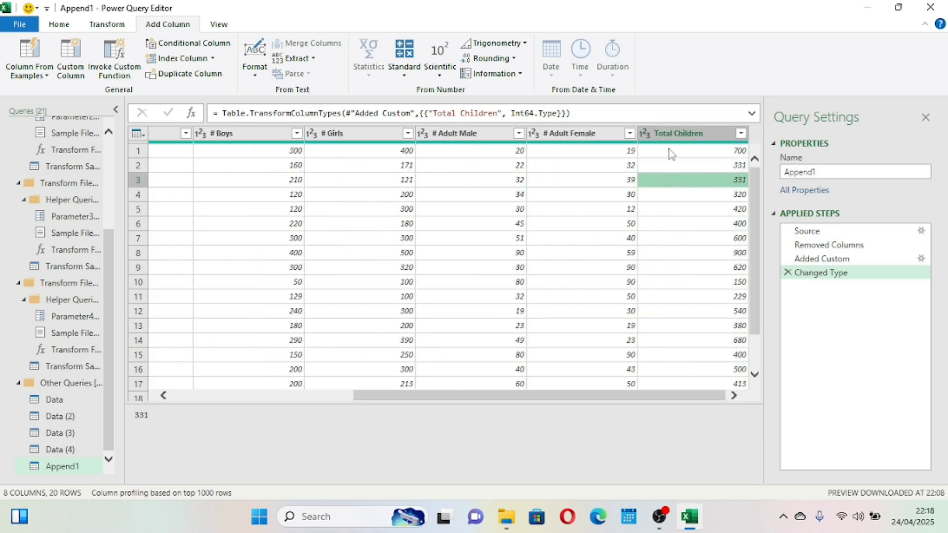
Add a custom column named Total Adults with the formula [#"# Adult Male"]+[#"# Adult Female"]
click(593, 210)
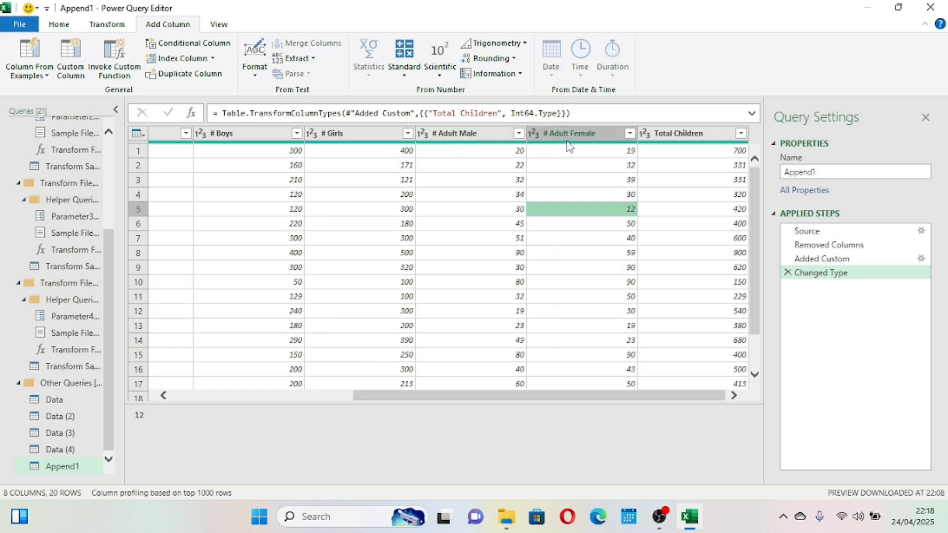
click(80, 76)
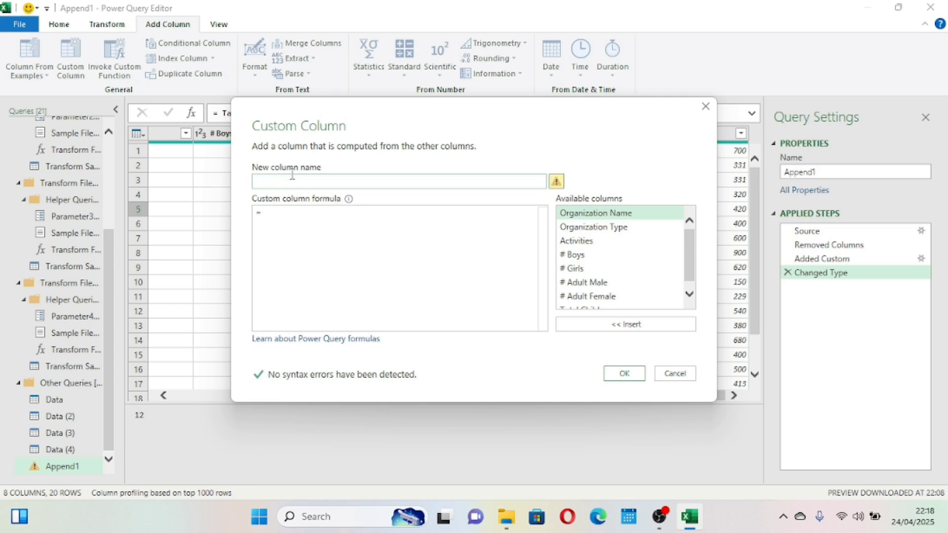
text(Total Adults)
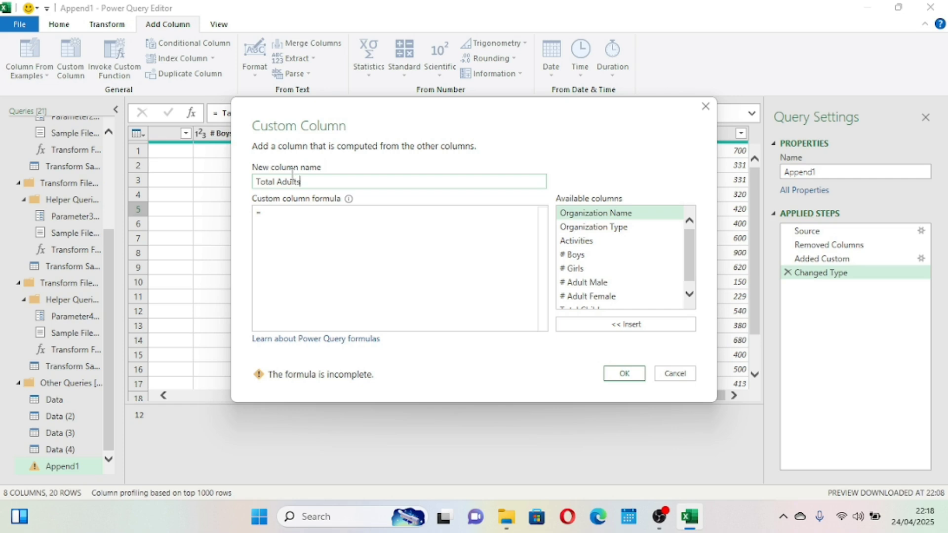
click(606, 284)
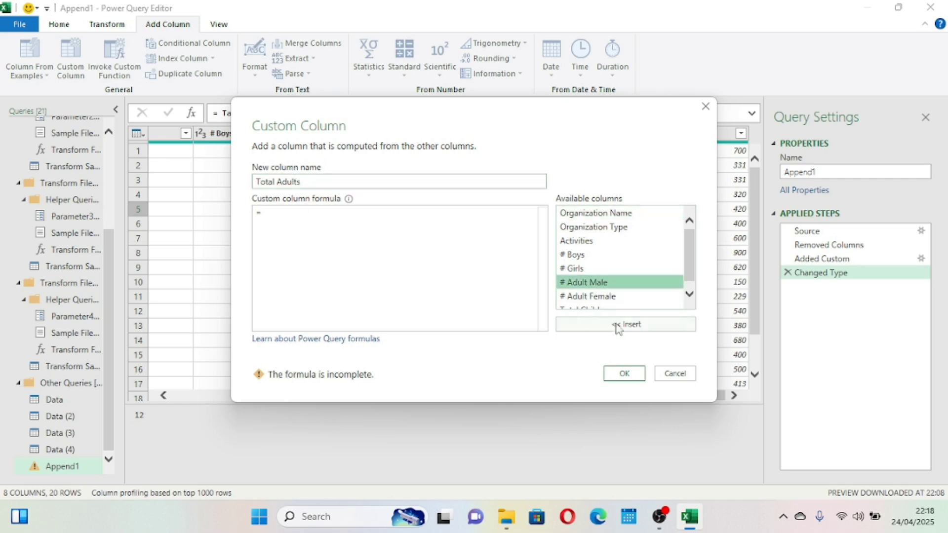
click(633, 325)
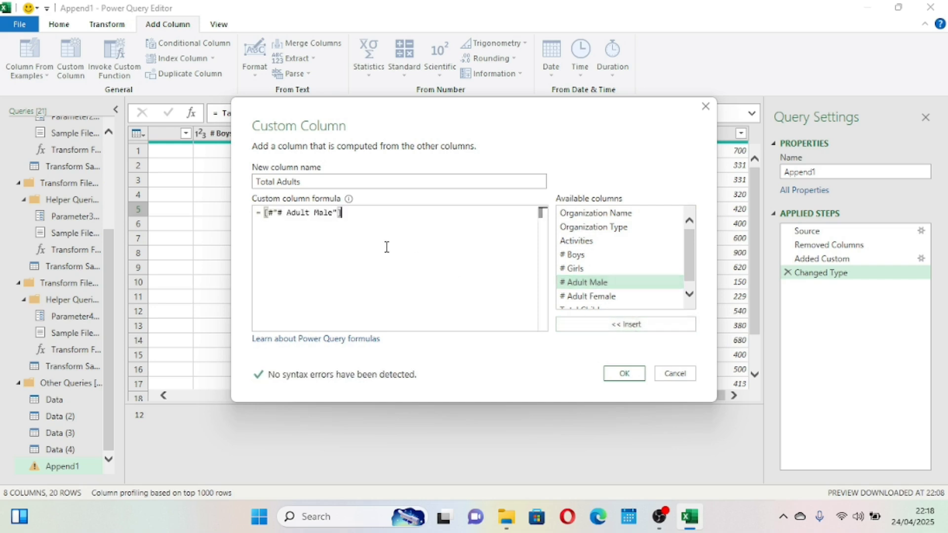
text(_)
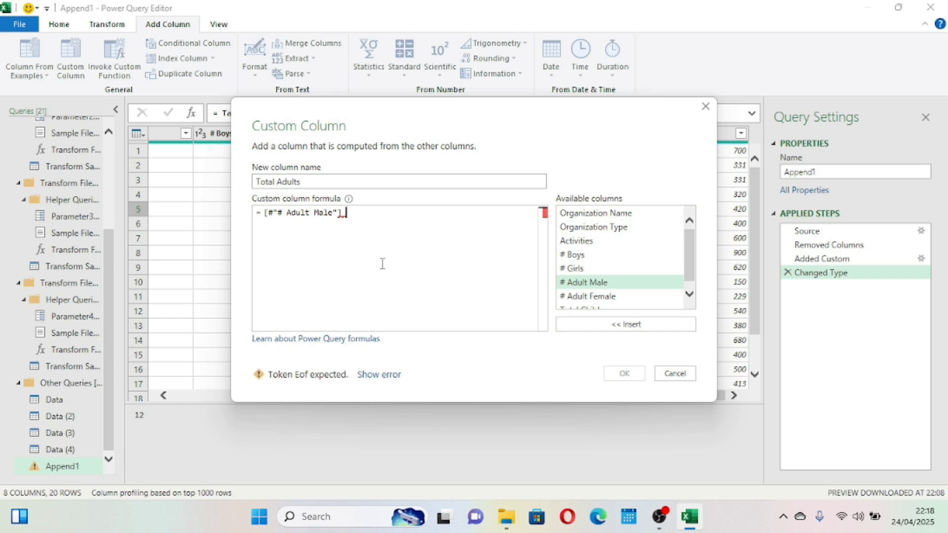
key(BackSpace)
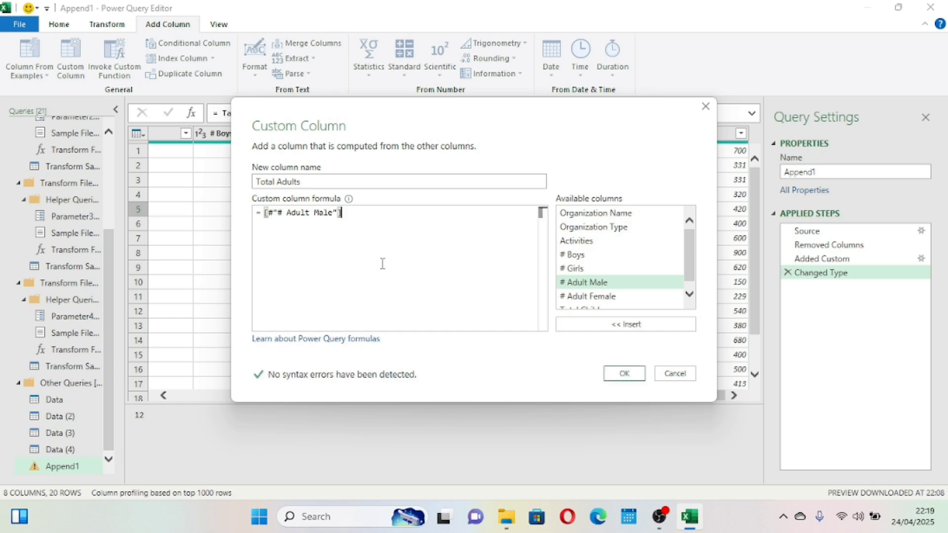
text(+)
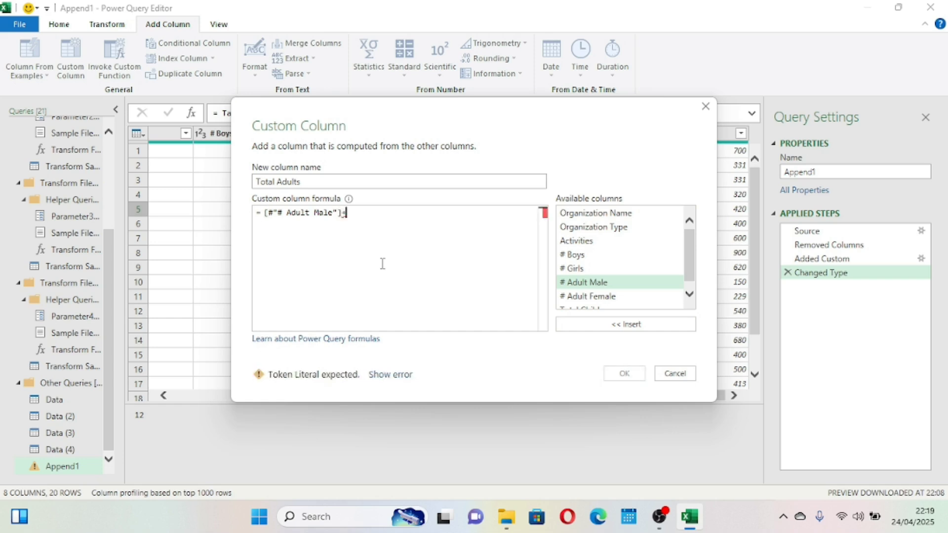
click(597, 297)
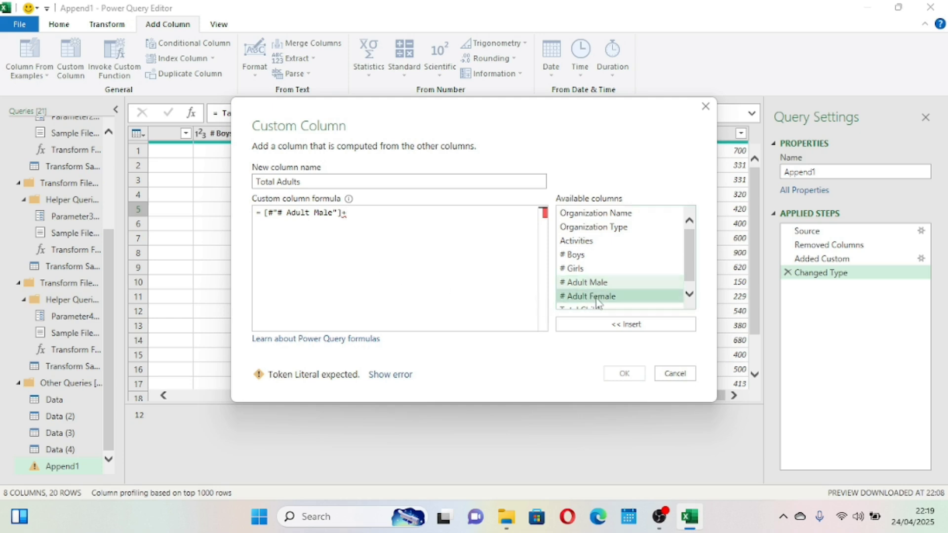
click(634, 326)
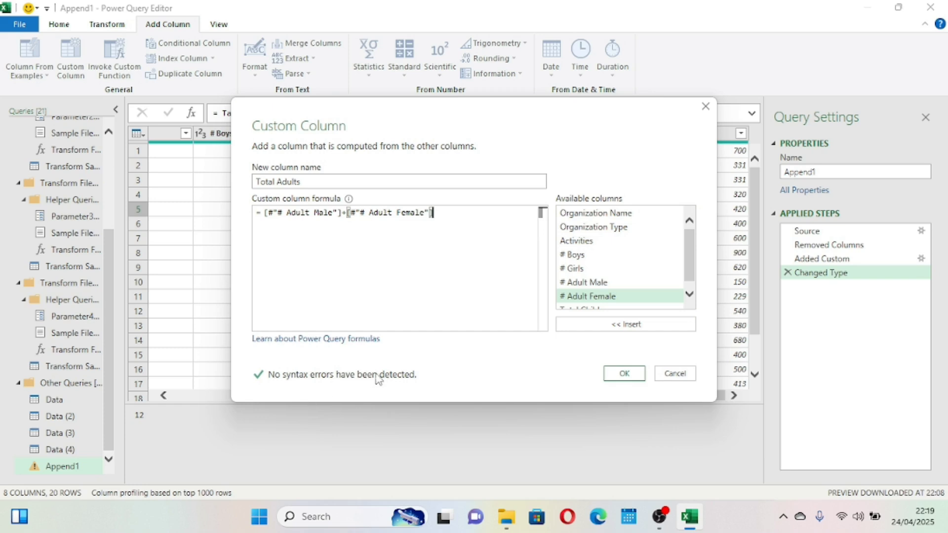
click(625, 373)
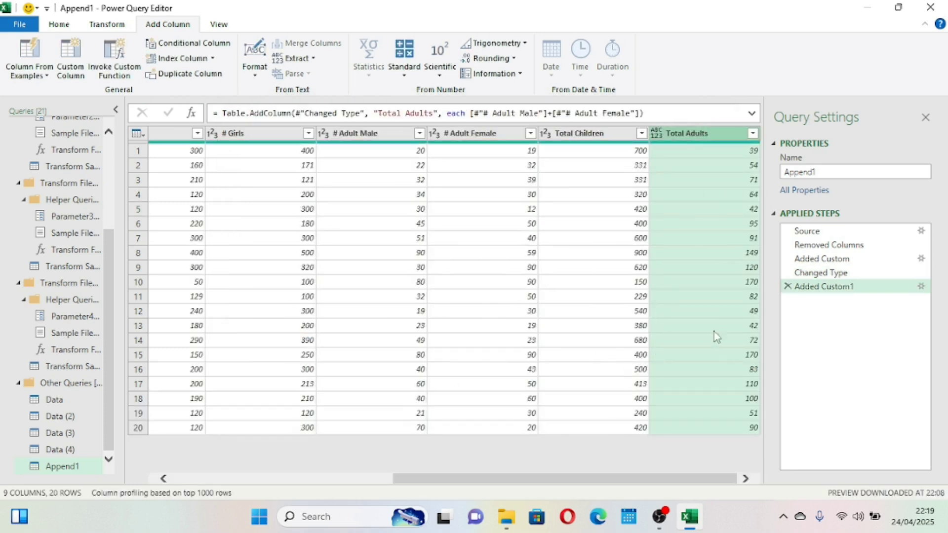
Set the Total Adults column's data type to Whole Number
click(656, 133)
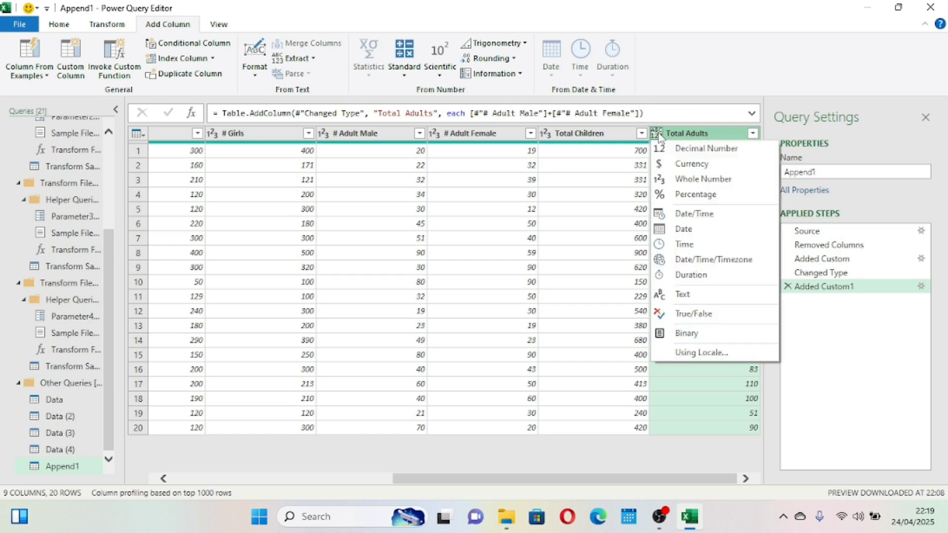
click(710, 181)
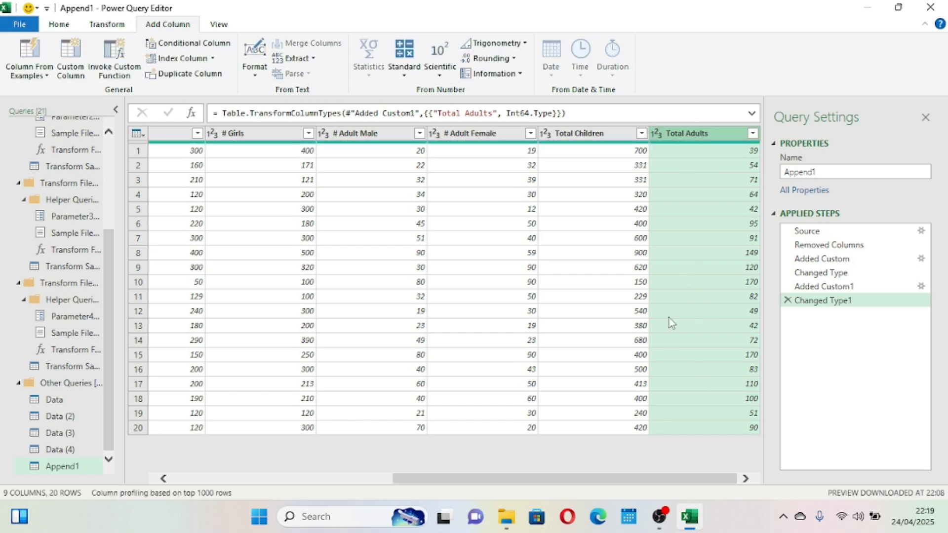
scroll(482, 273, left, 5)
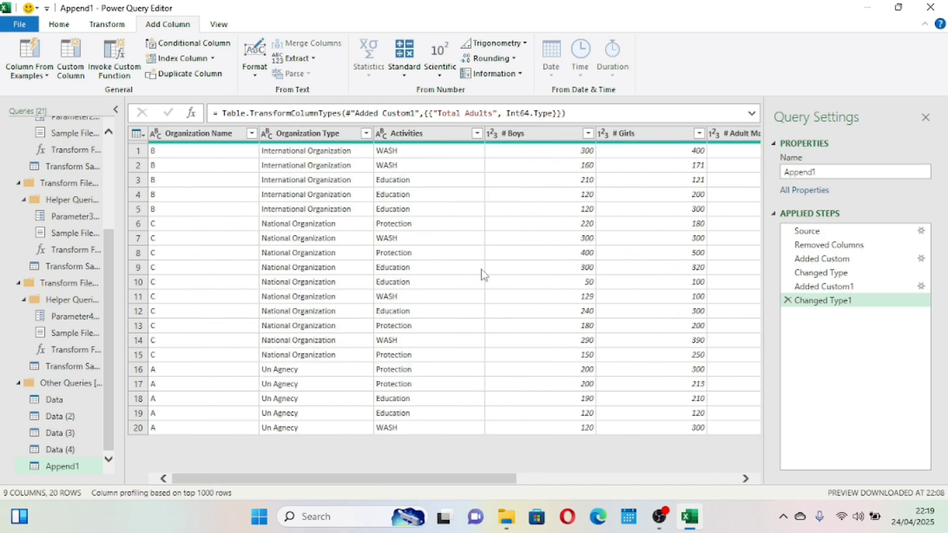
scroll(482, 273, right, 5)
scroll(483, 273, left, 5)
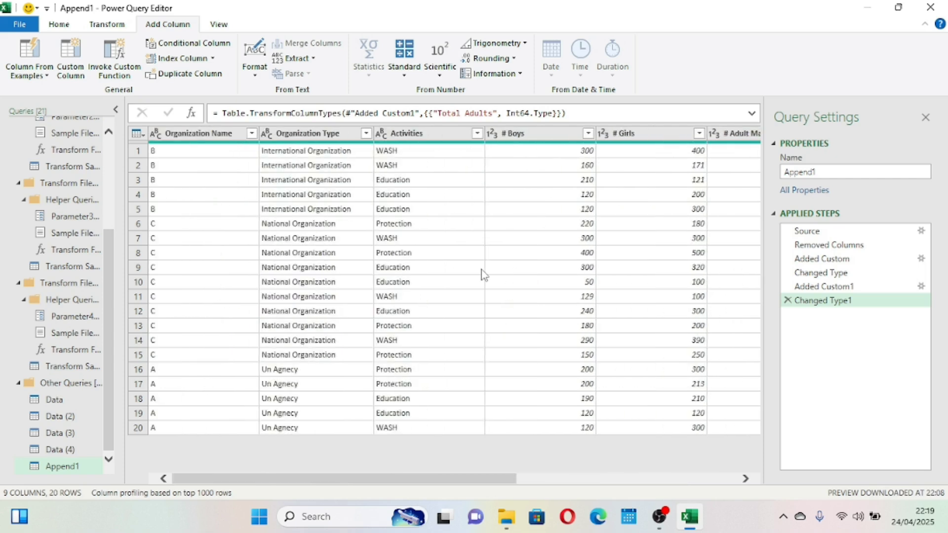
click(279, 228)
click(256, 209)
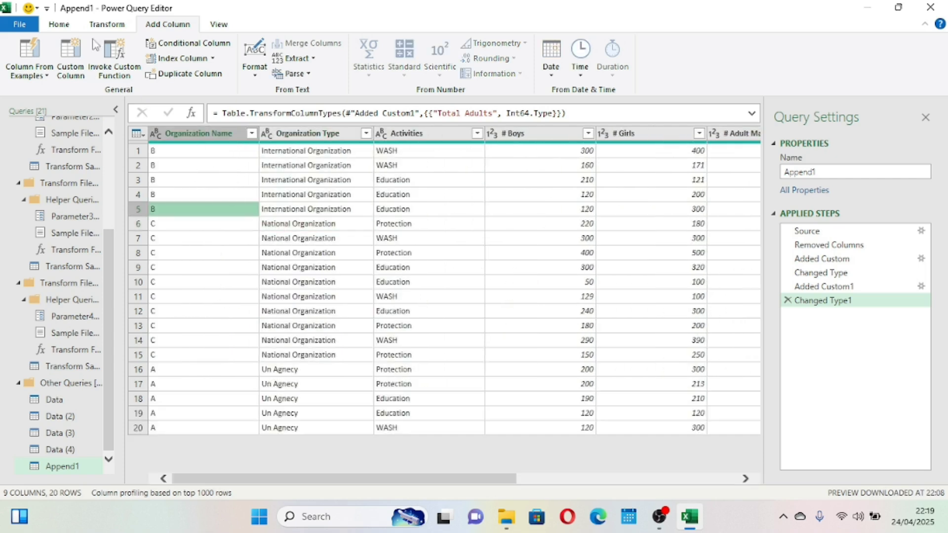
click(108, 26)
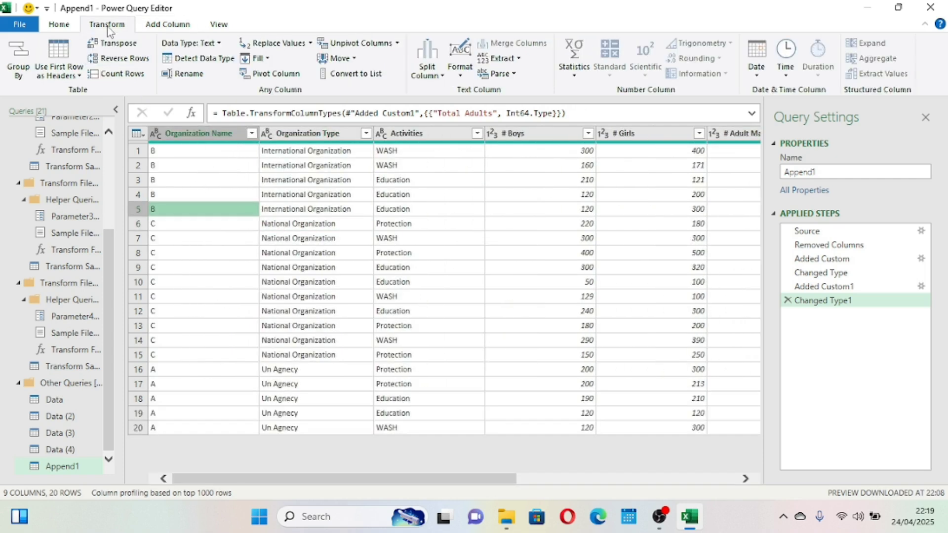
click(59, 25)
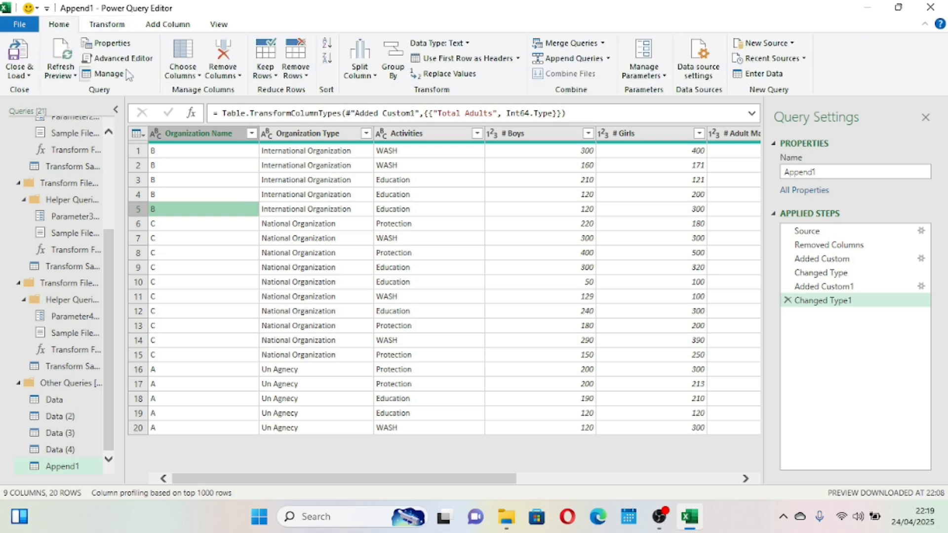
click(191, 78)
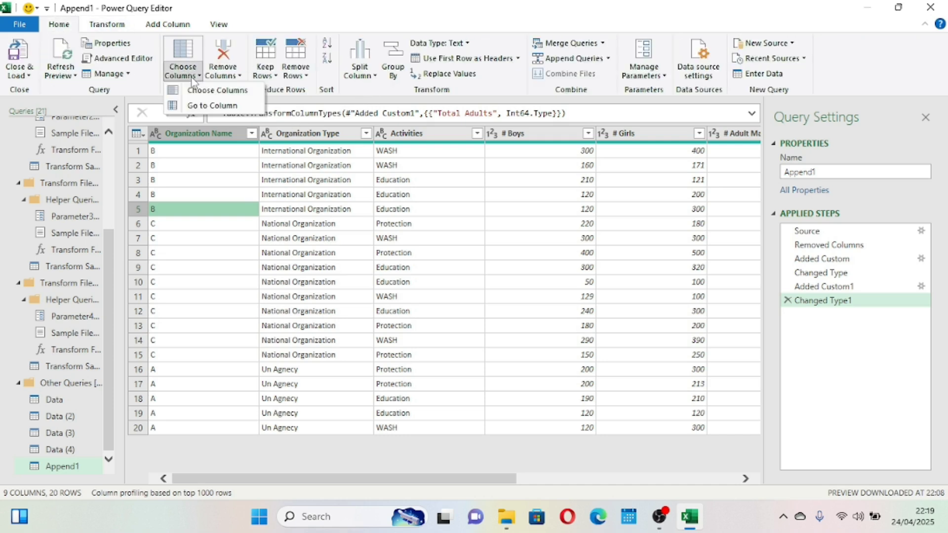
click(214, 93)
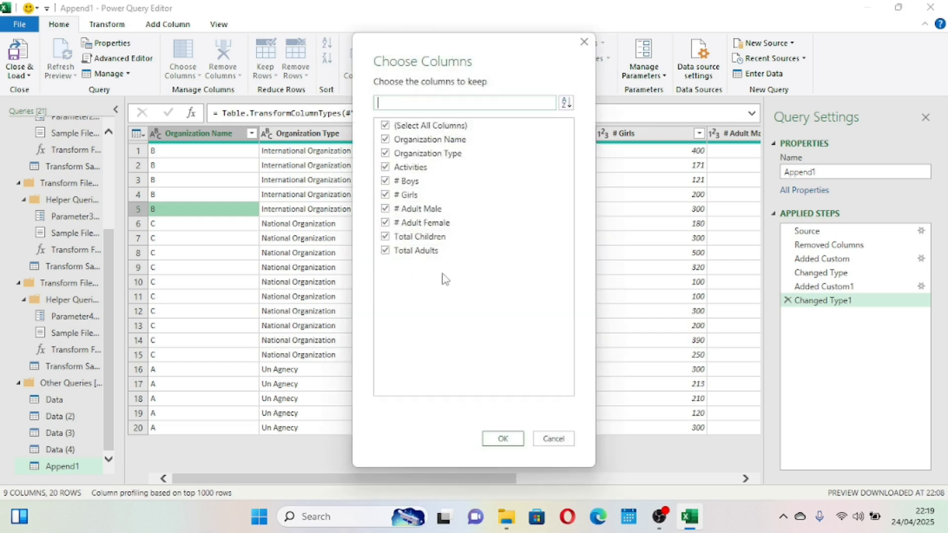
click(553, 439)
scroll(656, 285, right, 5)
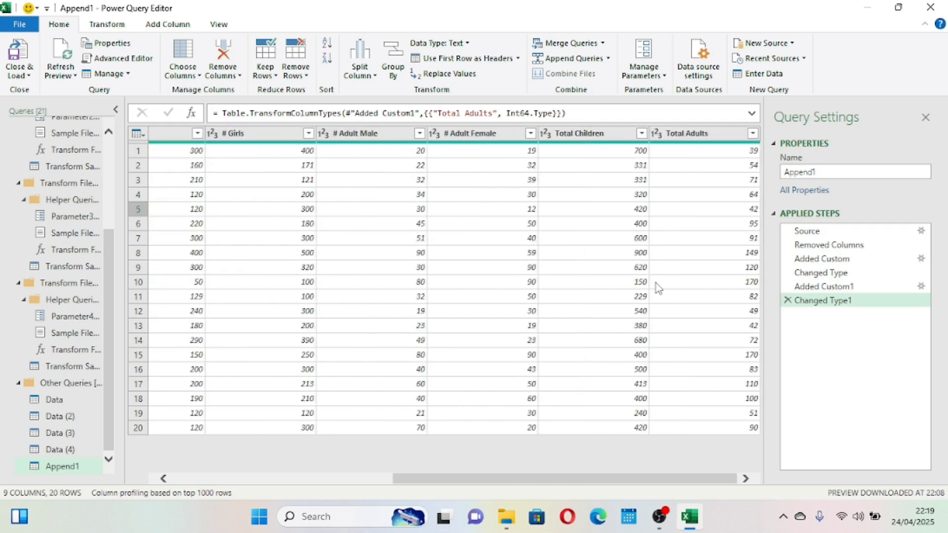
scroll(655, 283, left, 5)
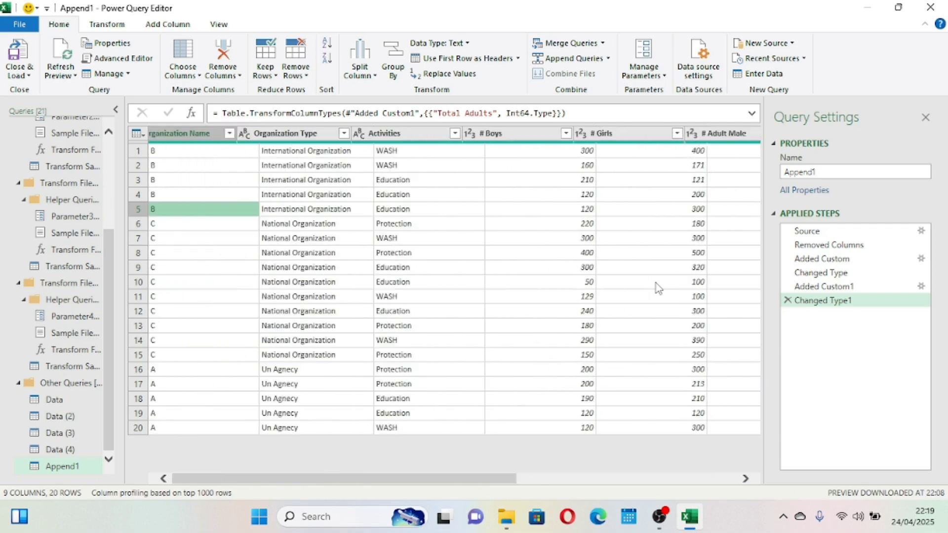
Use Choose Columns to exclude # Boys, # Girls, # Adult Male and # Adult Female, keeping all other columns
click(199, 76)
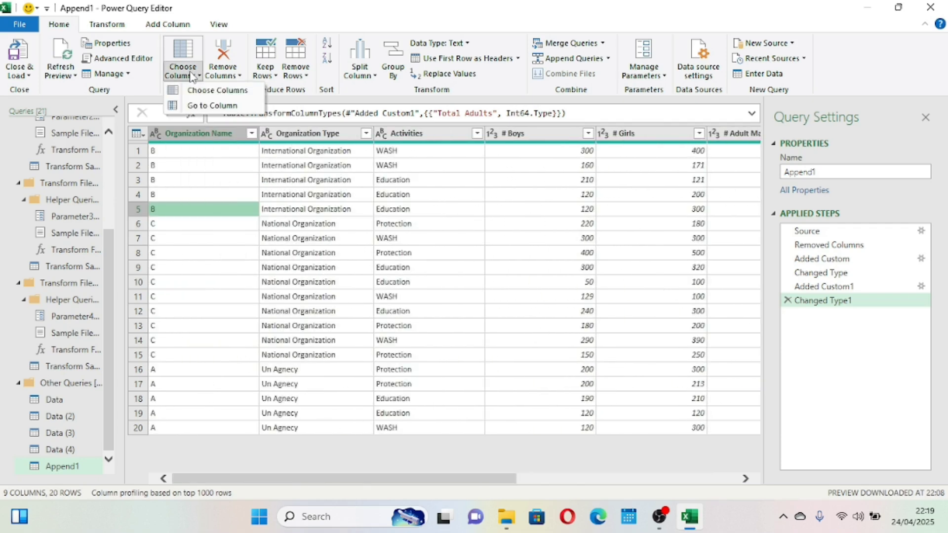
click(215, 92)
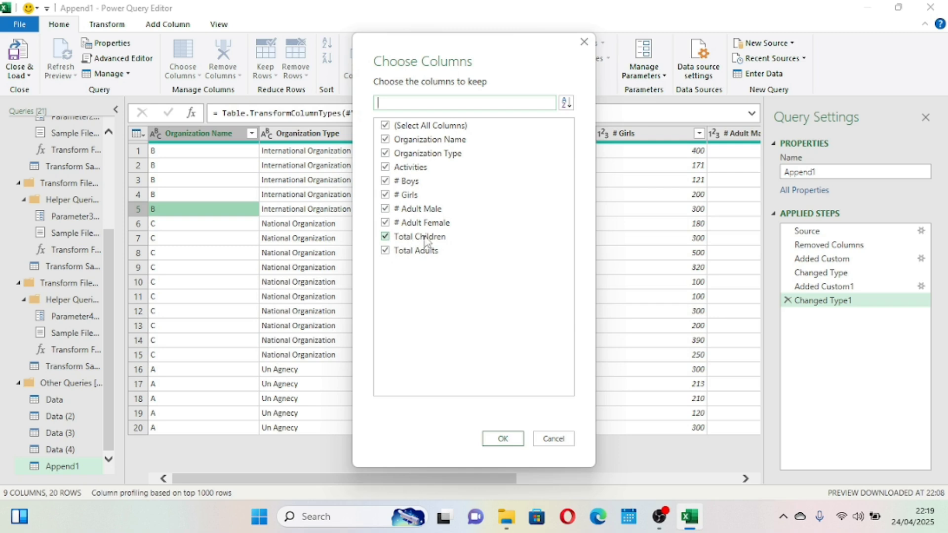
click(385, 181)
click(386, 195)
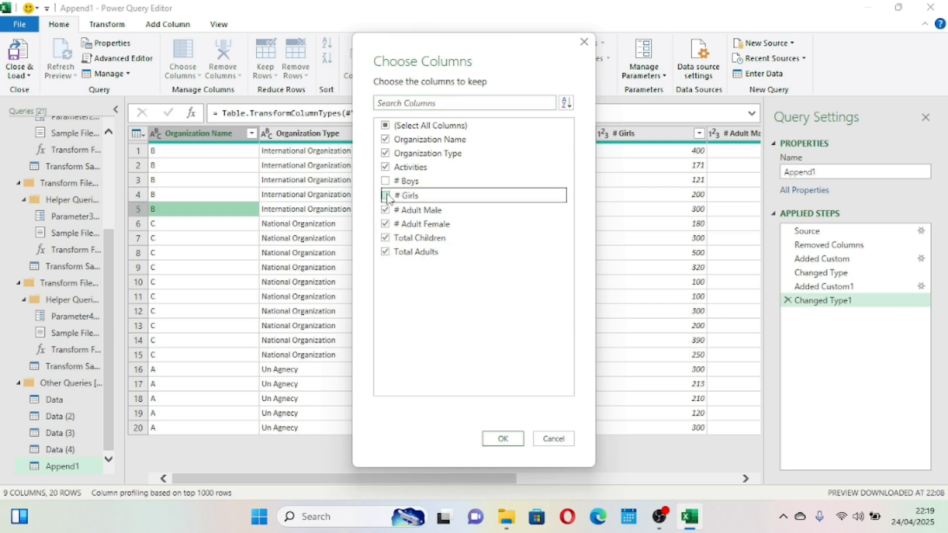
click(386, 210)
click(386, 224)
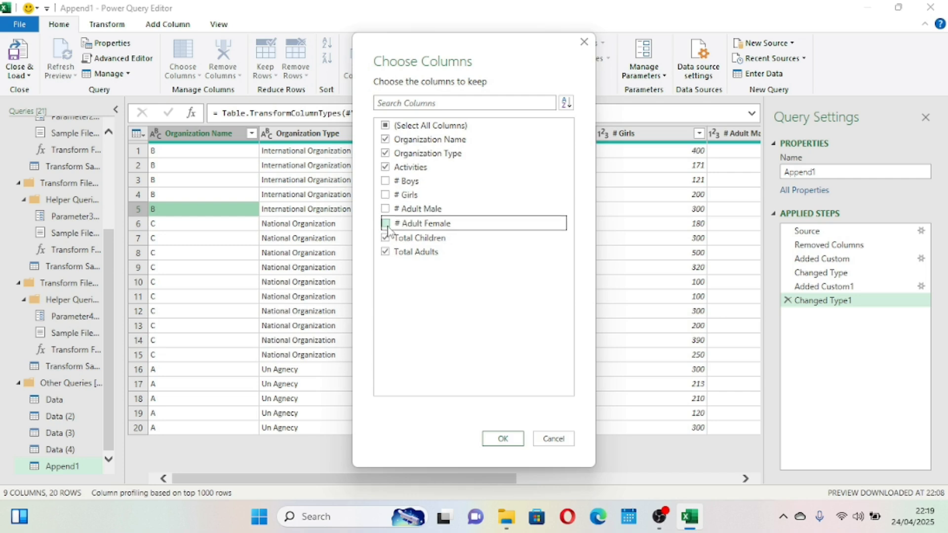
click(512, 440)
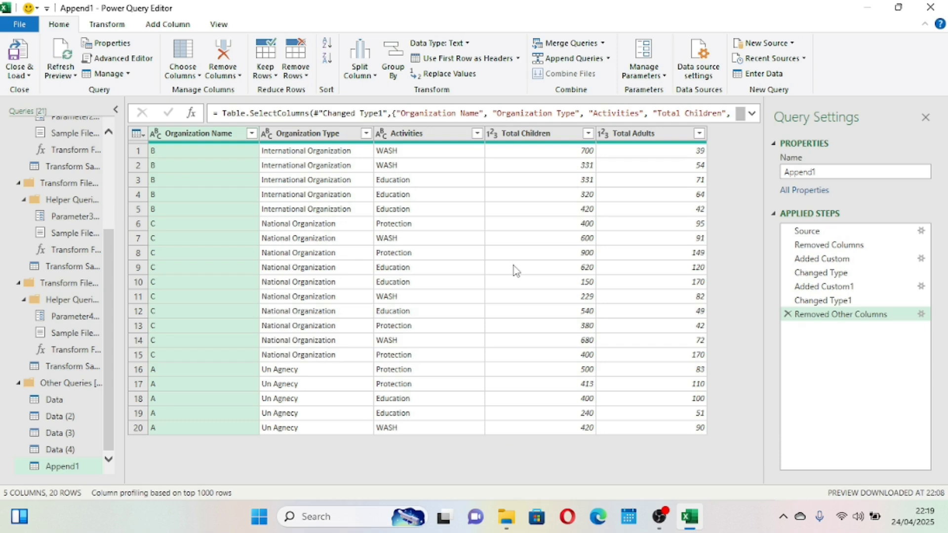
click(514, 135)
click(648, 133)
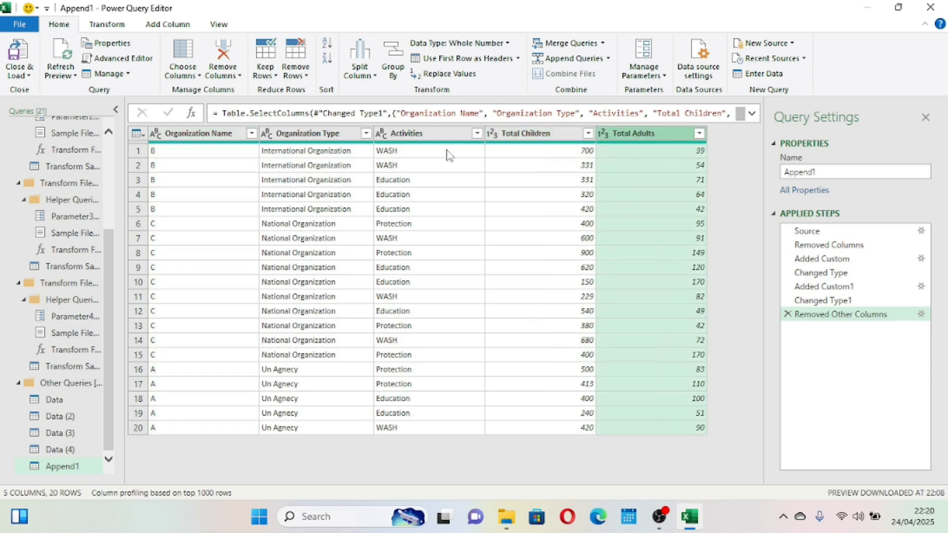
click(409, 138)
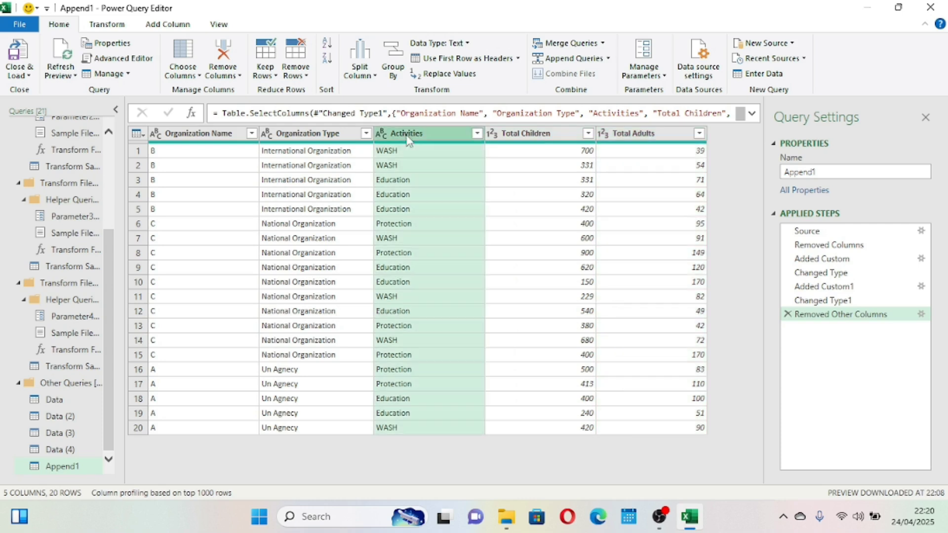
Use Go to Column to jump to the Activities column in the appended table
click(306, 137)
click(210, 138)
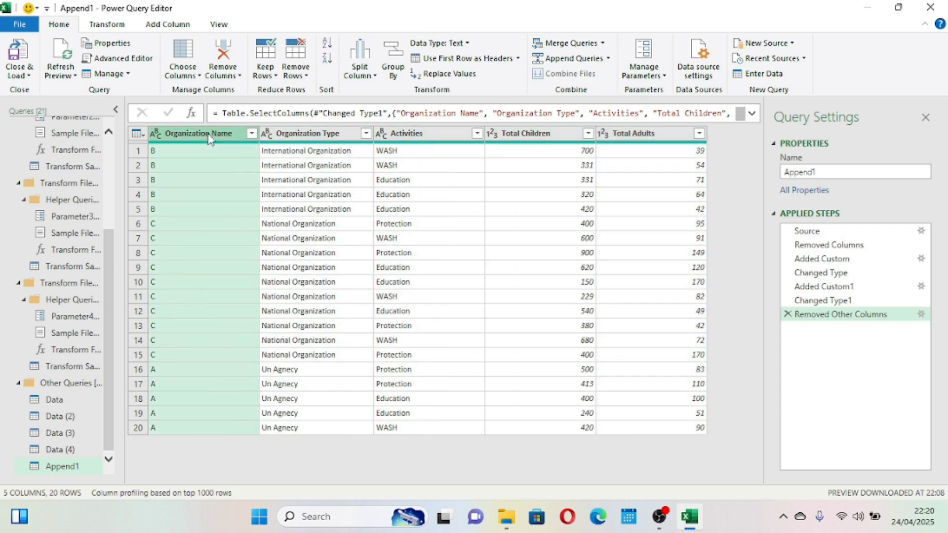
click(452, 252)
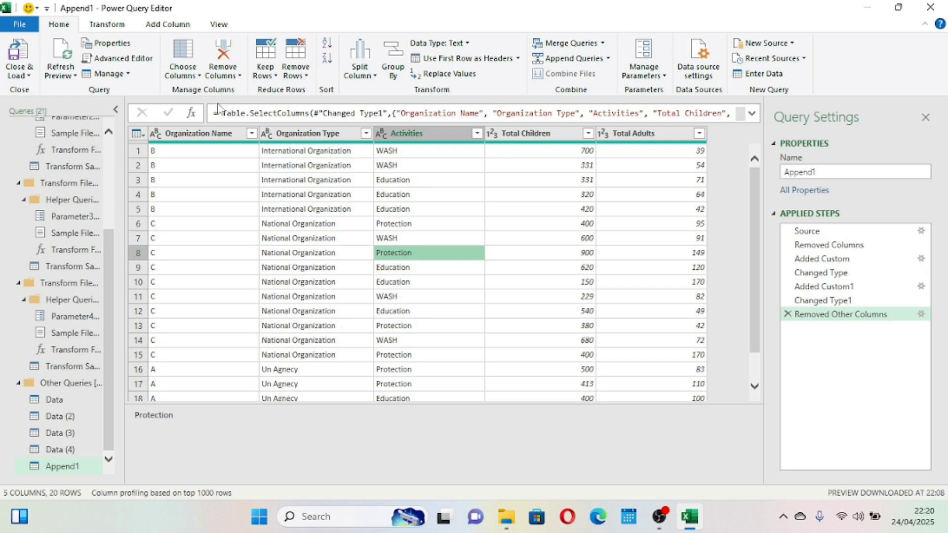
click(198, 79)
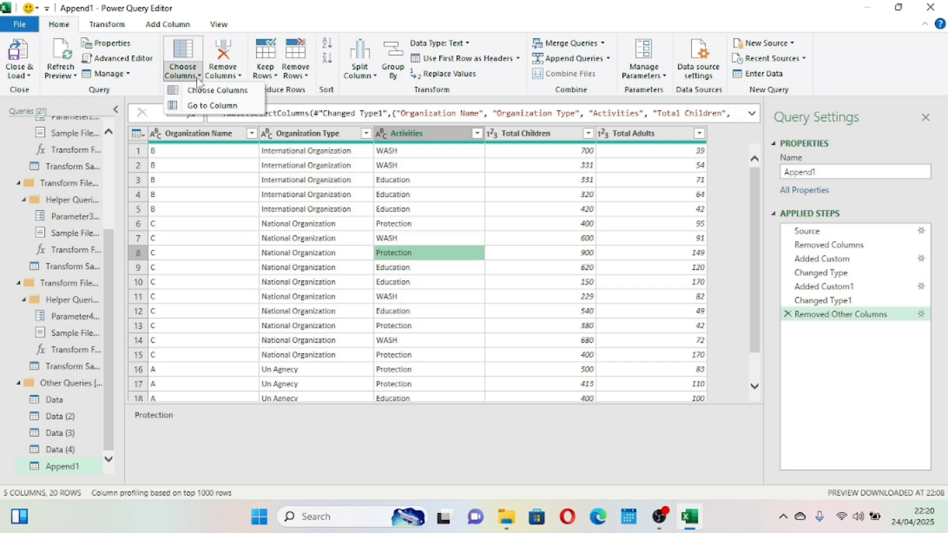
click(214, 110)
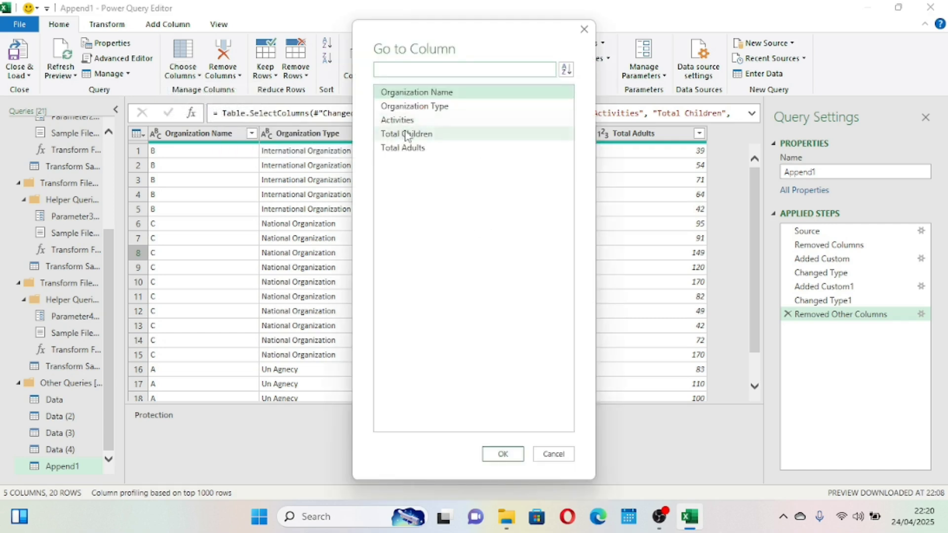
click(403, 121)
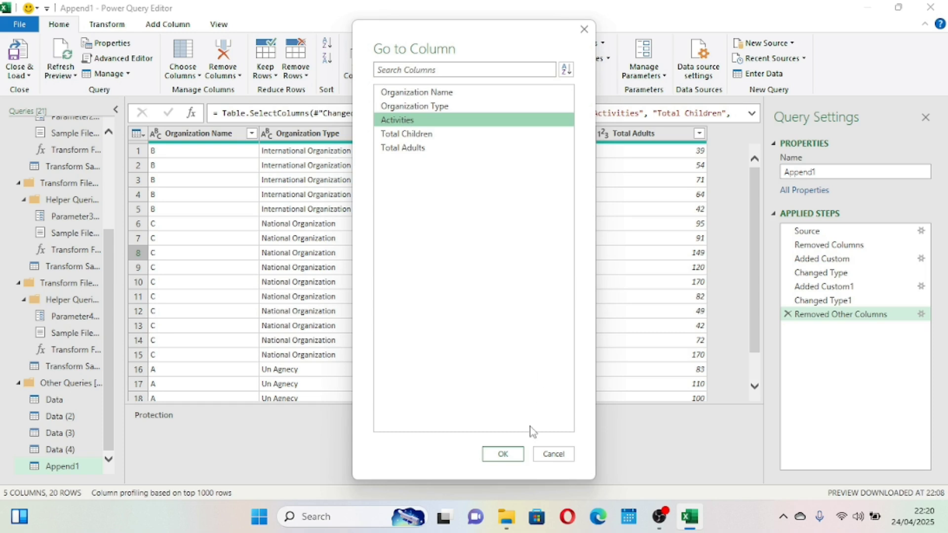
click(503, 453)
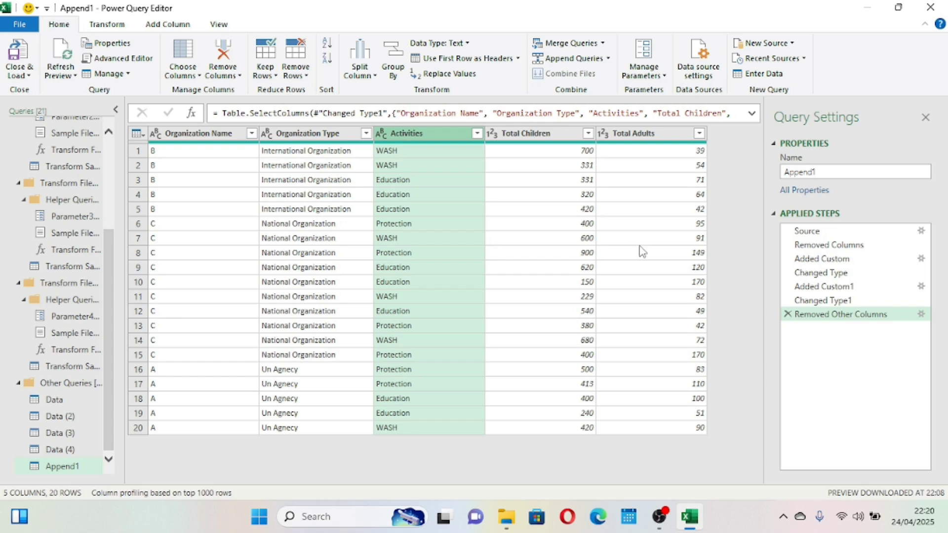
Use Go to Column to jump to the Total Children column
click(189, 76)
click(211, 105)
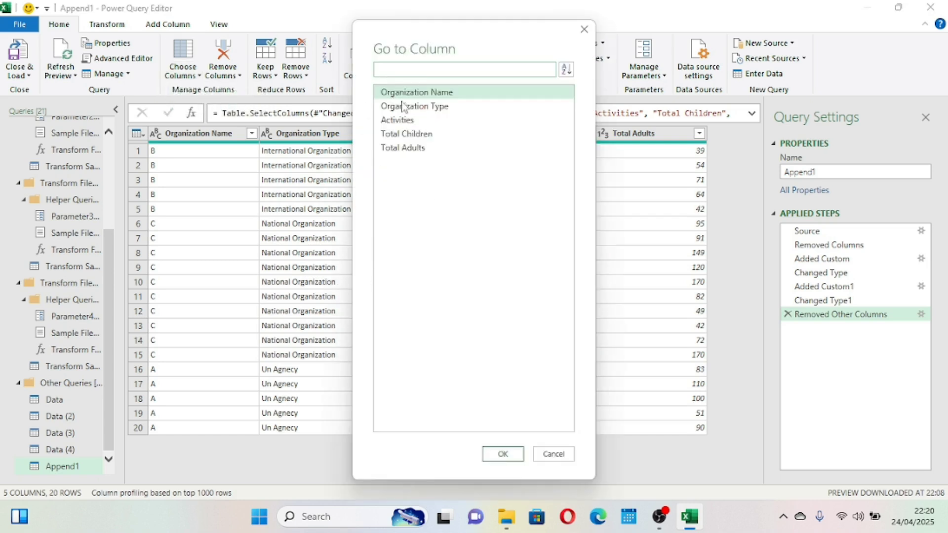
click(415, 135)
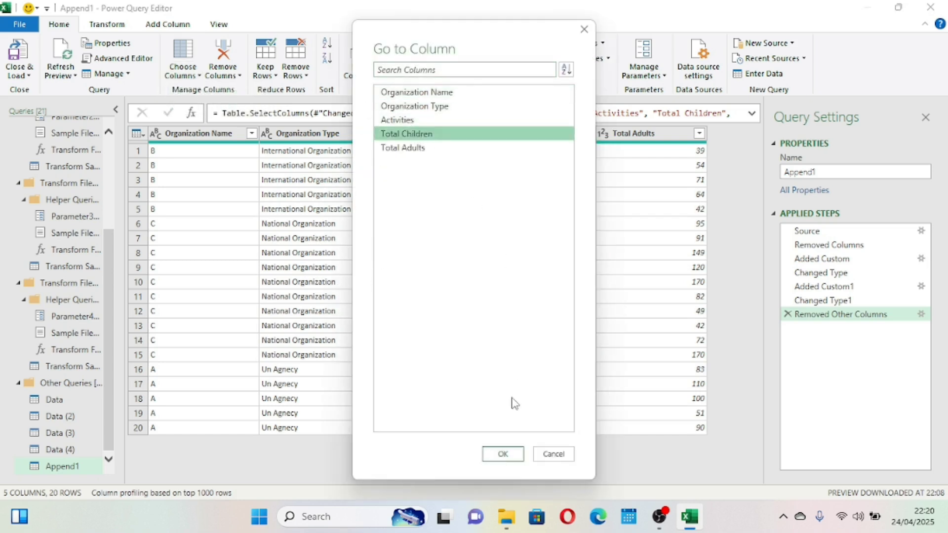
click(503, 454)
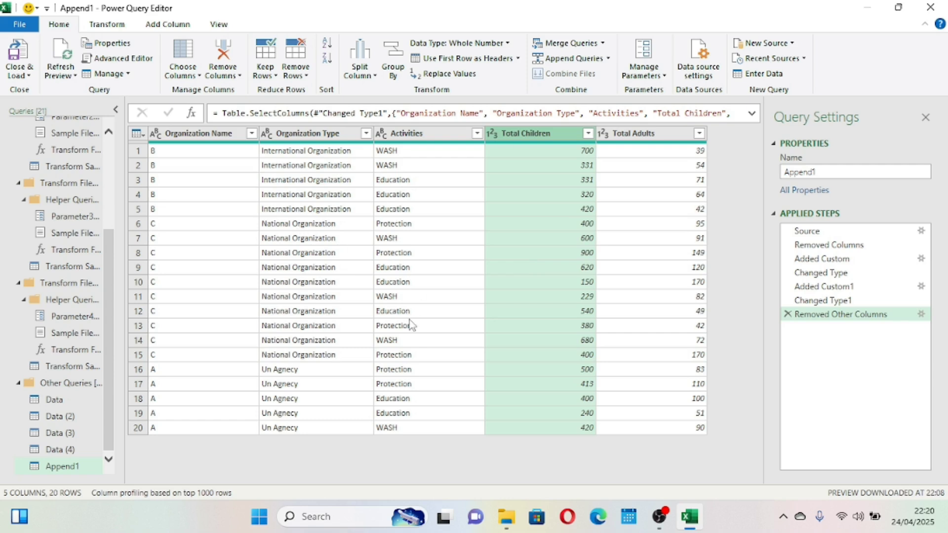
Replace the value WAASH with WATER in the Activities column
click(412, 134)
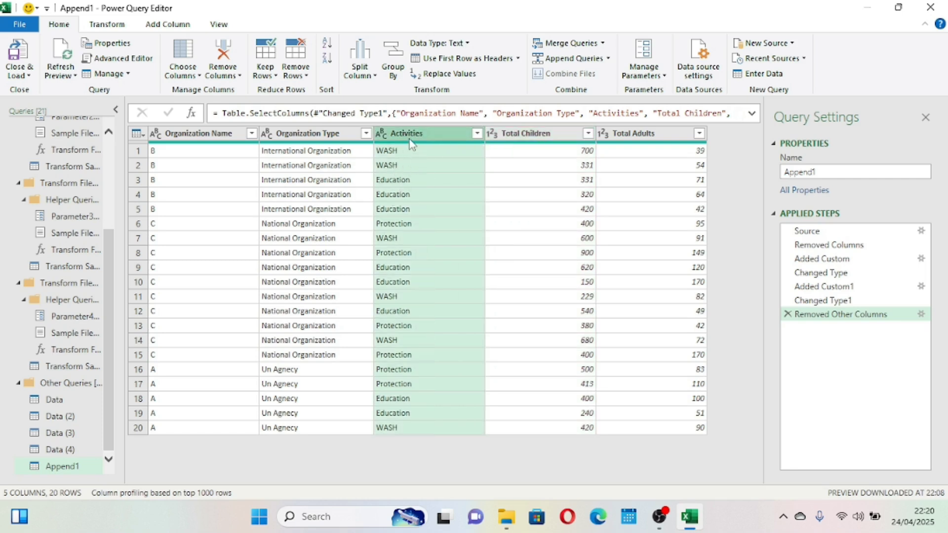
right_click(409, 142)
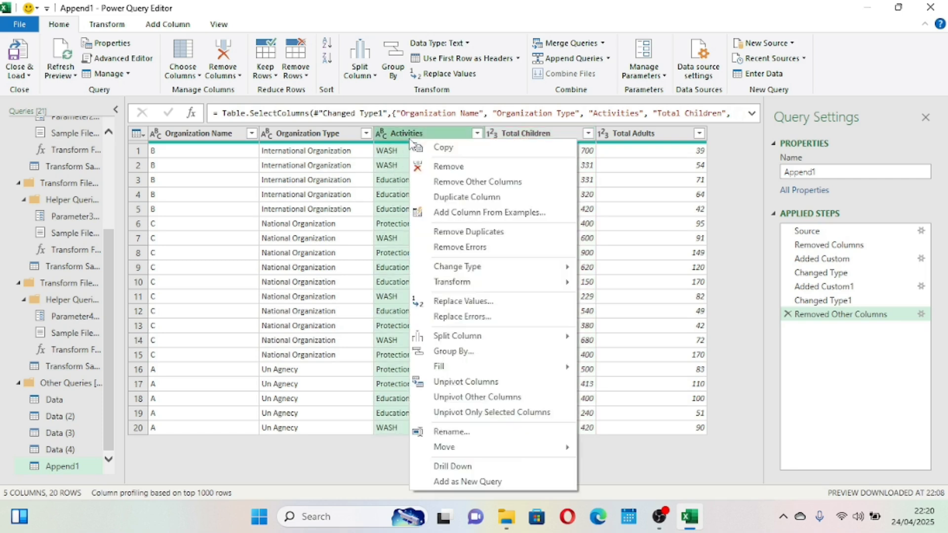
click(485, 302)
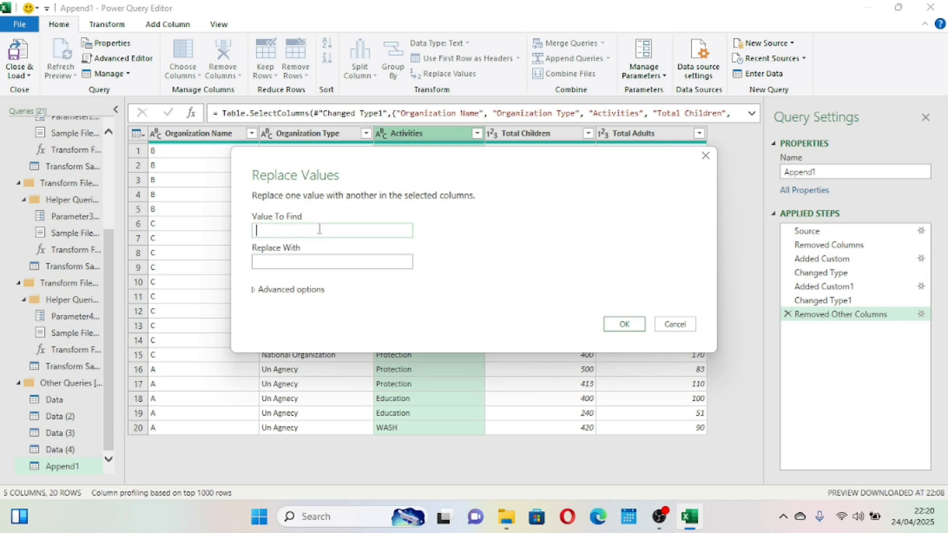
text(WAASH)
click(296, 259)
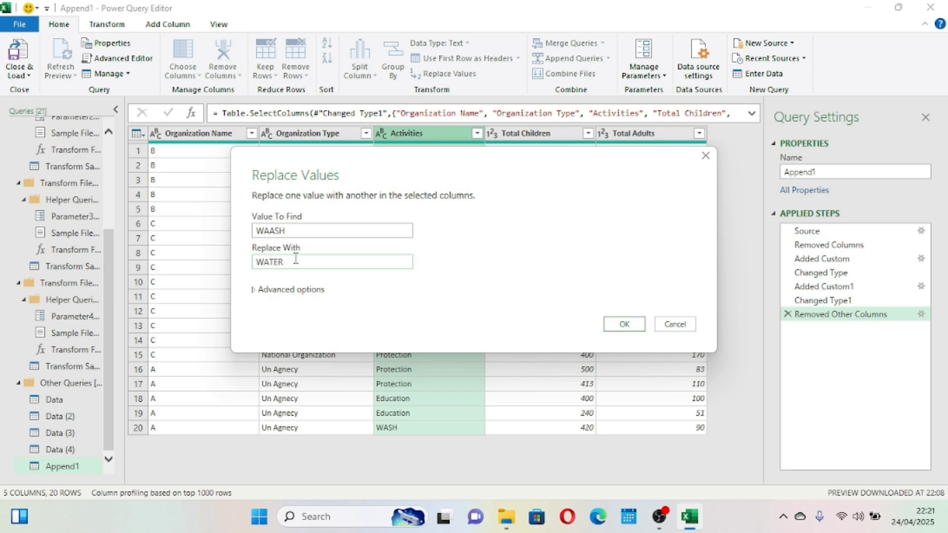
click(624, 324)
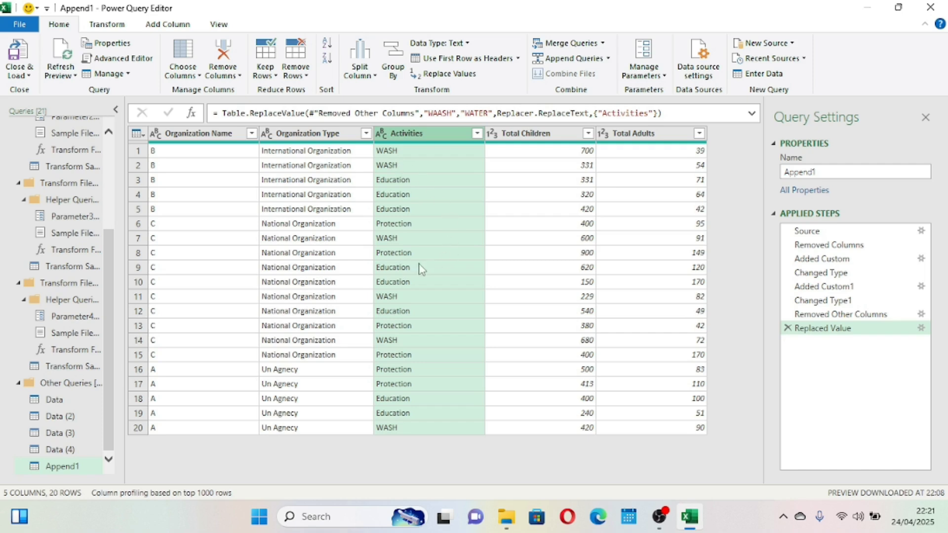
Replace the value WASH with WATER in the Activities column and check the replaced rows
click(410, 150)
click(408, 132)
right_click(409, 136)
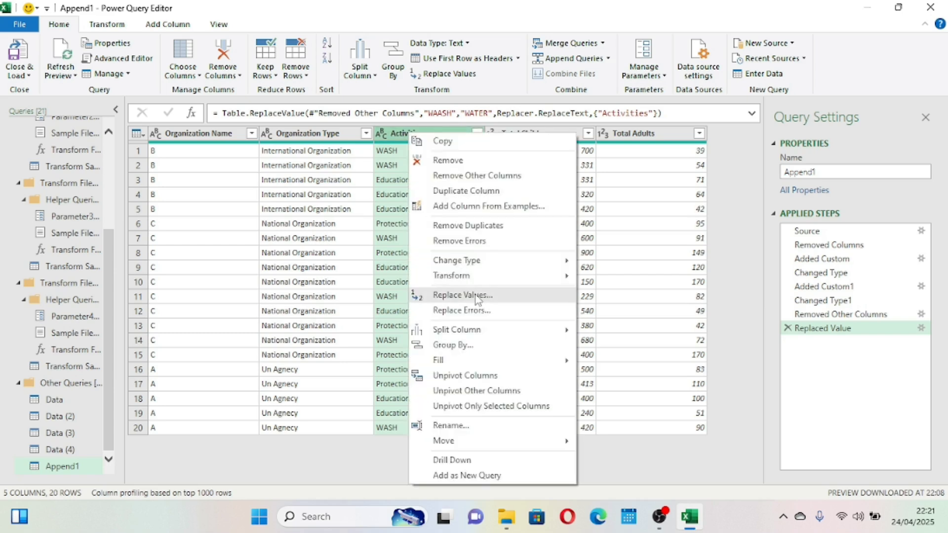
click(492, 298)
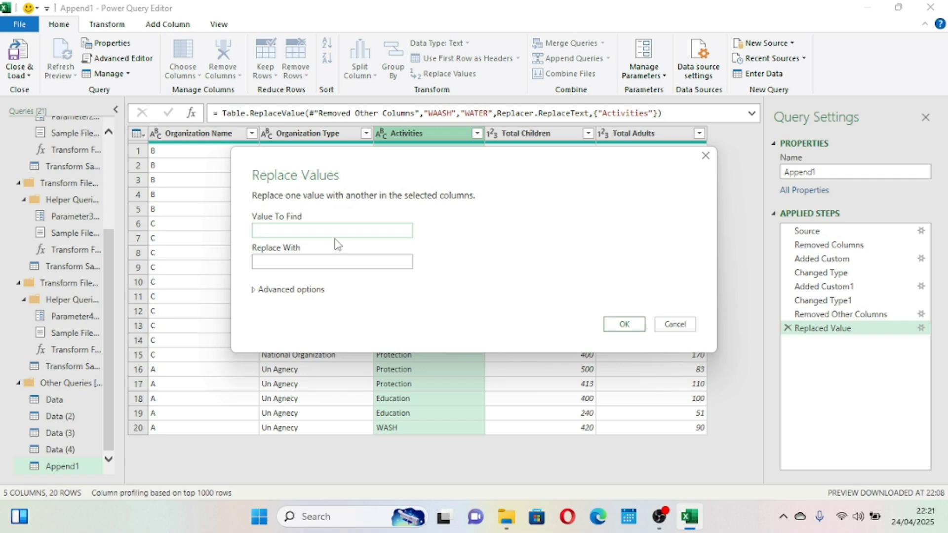
click(290, 263)
click(623, 325)
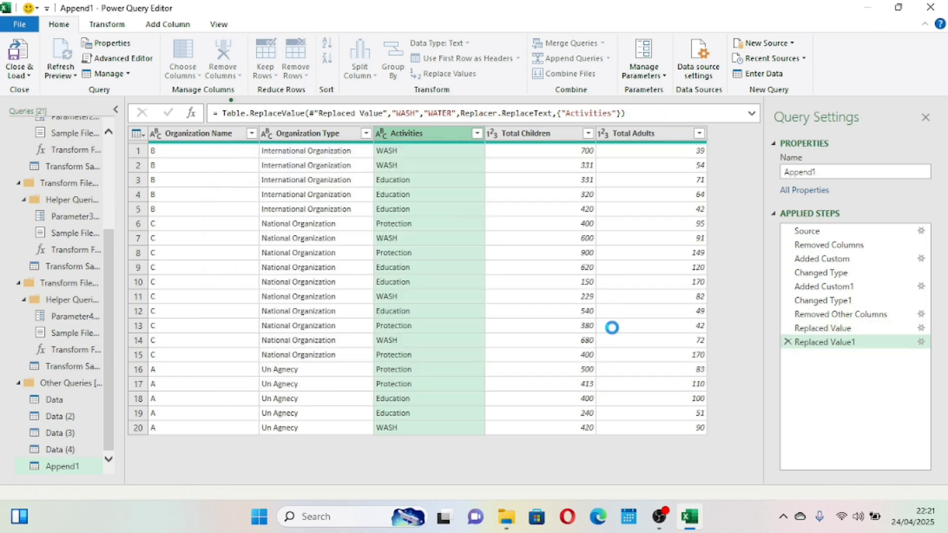
click(408, 162)
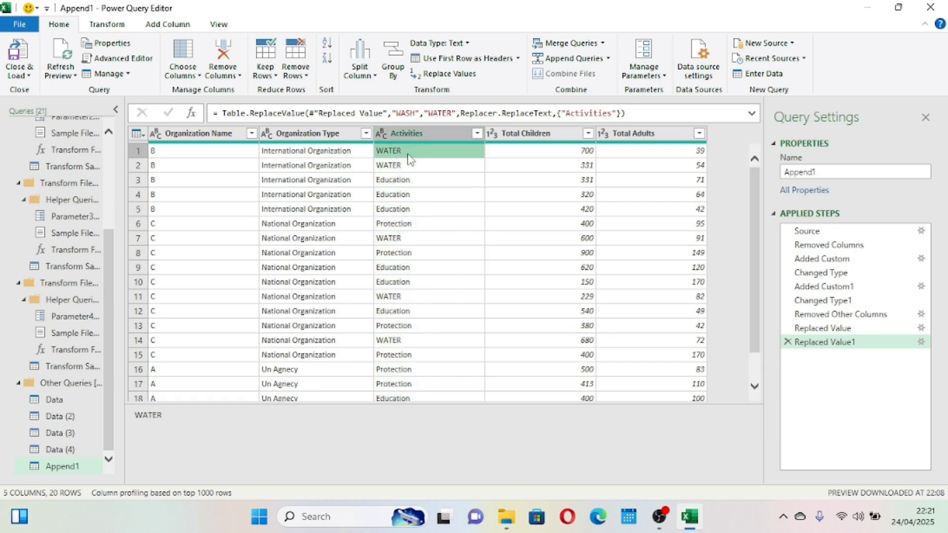
click(401, 239)
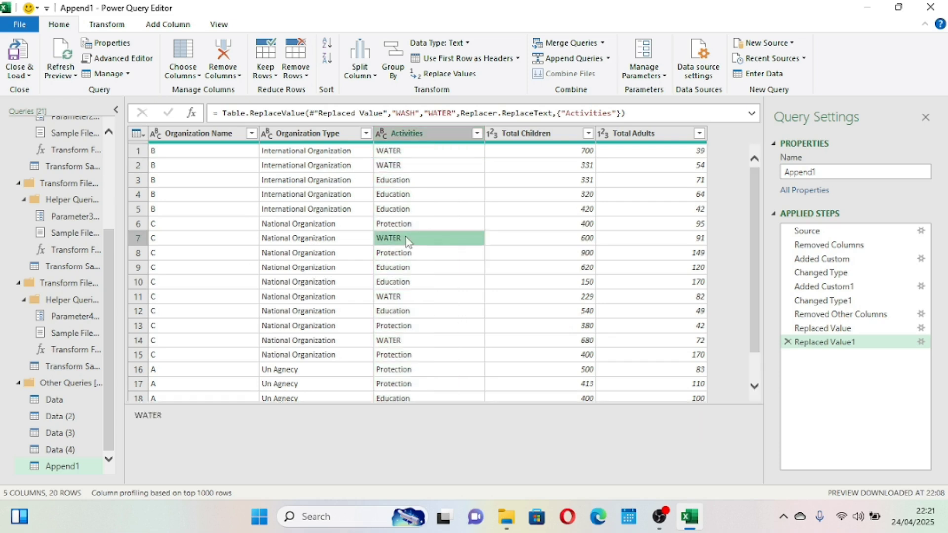
scroll(424, 225, down, 1)
scroll(423, 224, up, 1)
Delete all applied steps following Added Custom in the Append1 query, and close and load the queries to the workbook
click(788, 342)
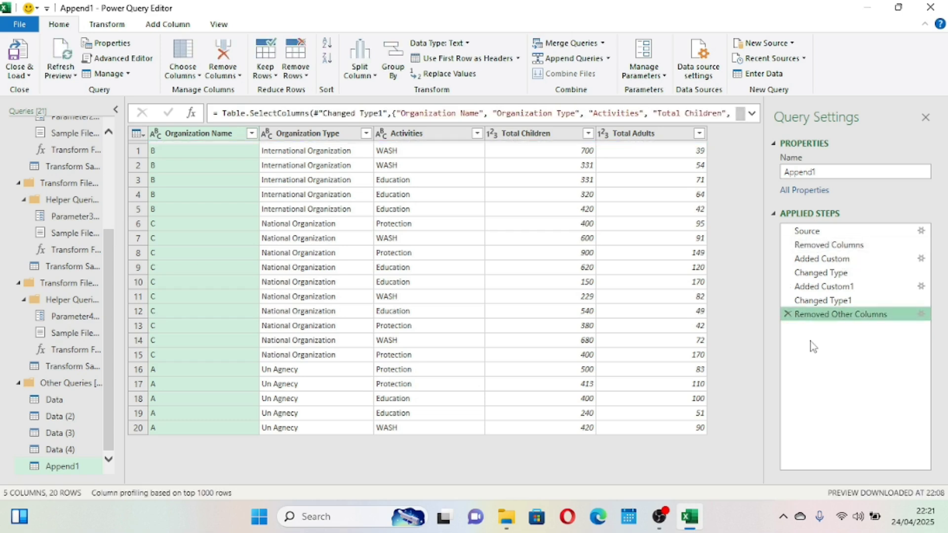
click(787, 315)
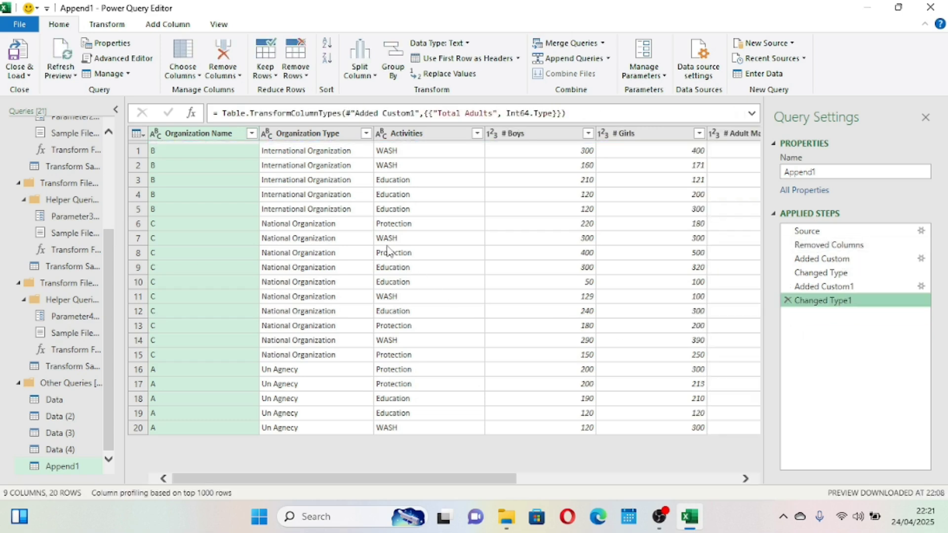
click(788, 300)
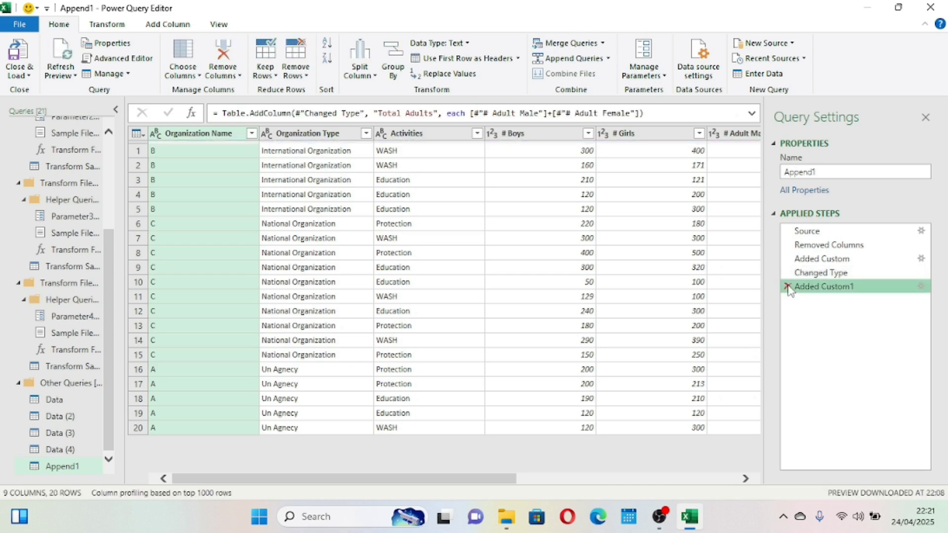
click(787, 287)
click(787, 273)
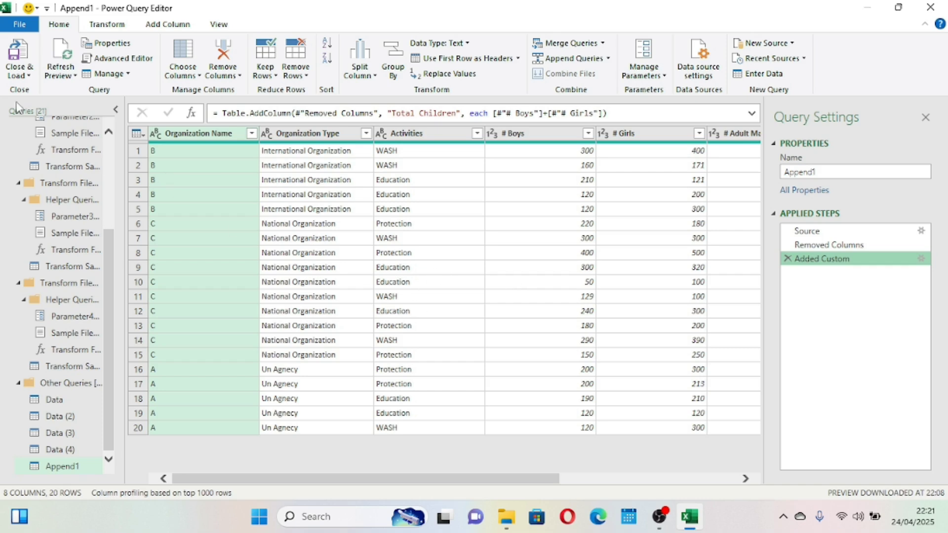
click(29, 75)
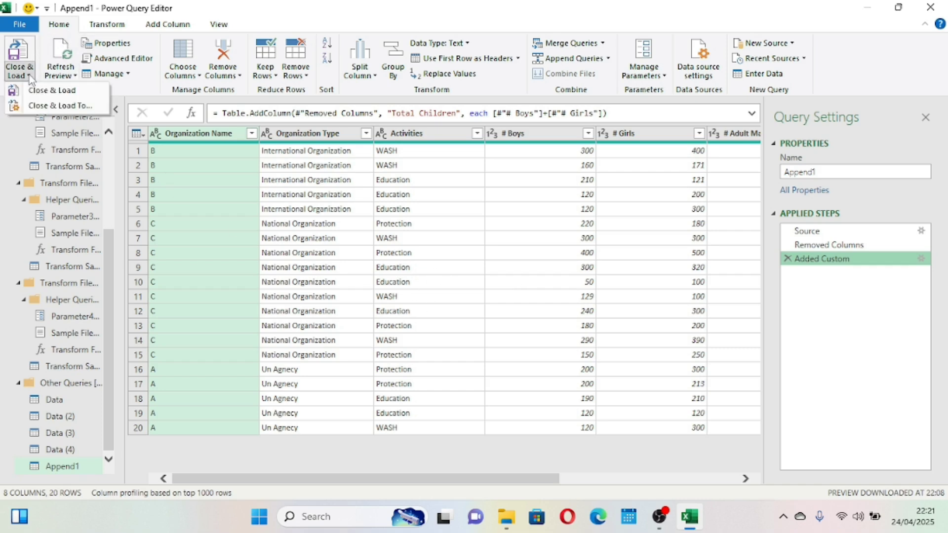
click(58, 92)
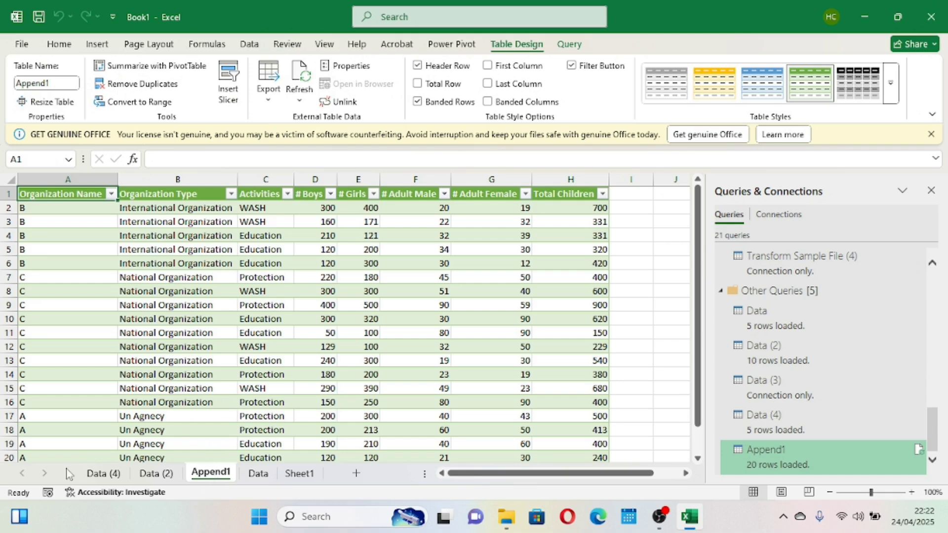
Examine the loaded tables on the Data (4), Data (2), Data and Append1 sheets
click(96, 473)
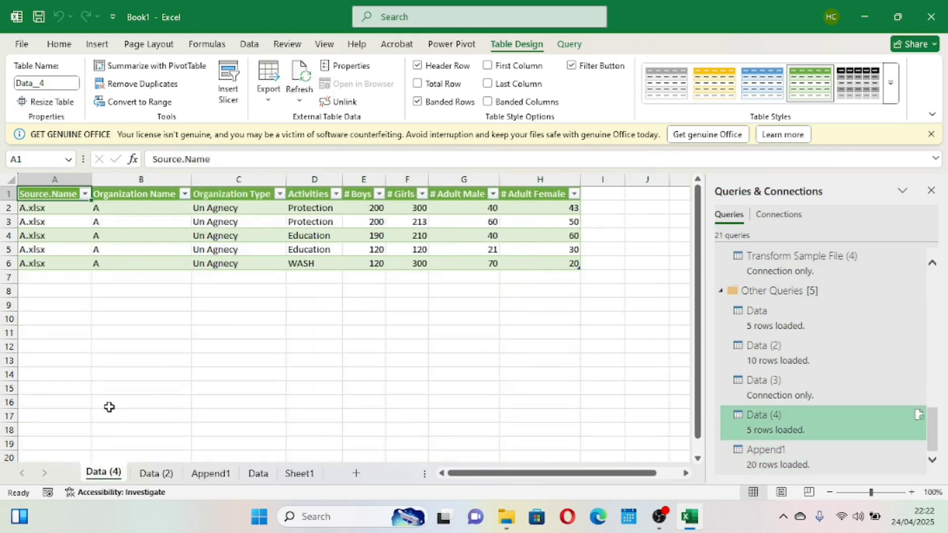
click(147, 473)
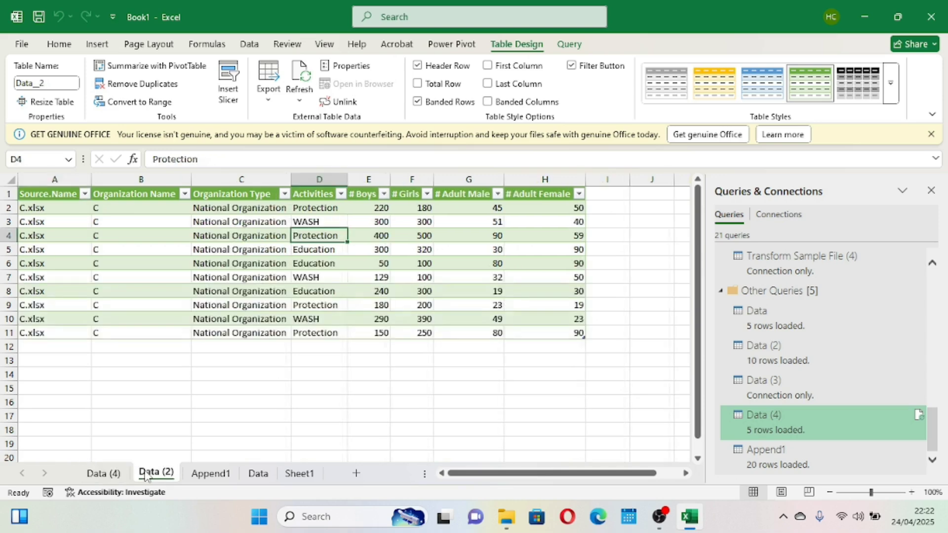
click(260, 475)
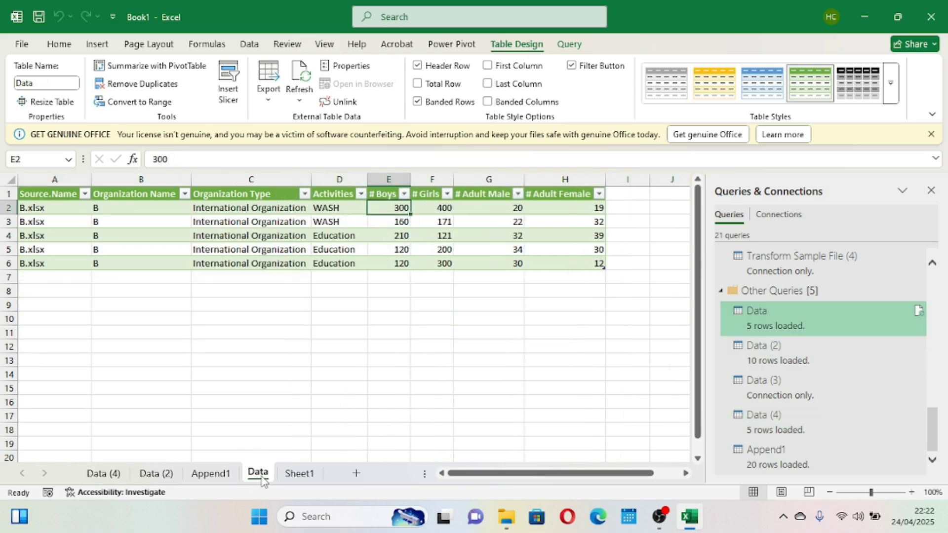
click(210, 476)
scroll(251, 415, down, 9)
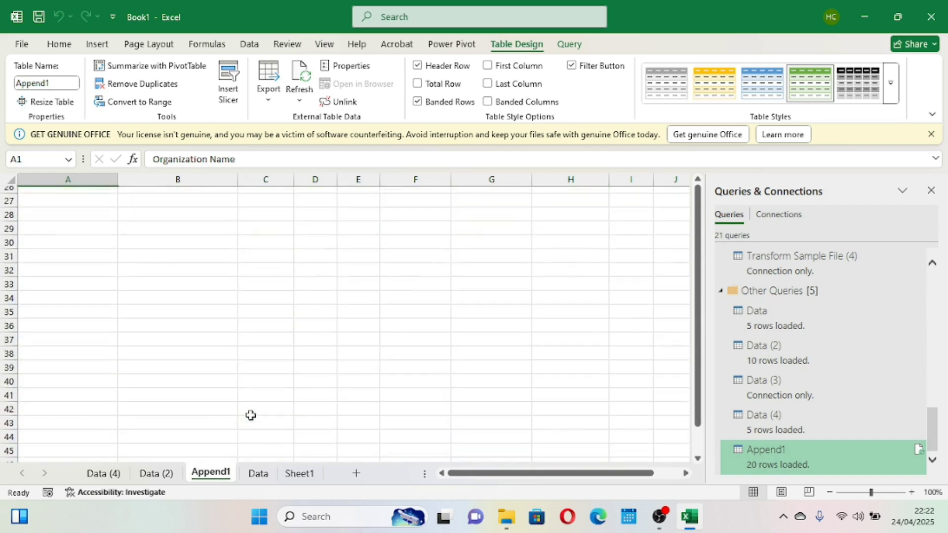
scroll(251, 415, up, 9)
scroll(251, 415, down, 2)
scroll(251, 415, up, 1)
scroll(251, 415, up, 1)
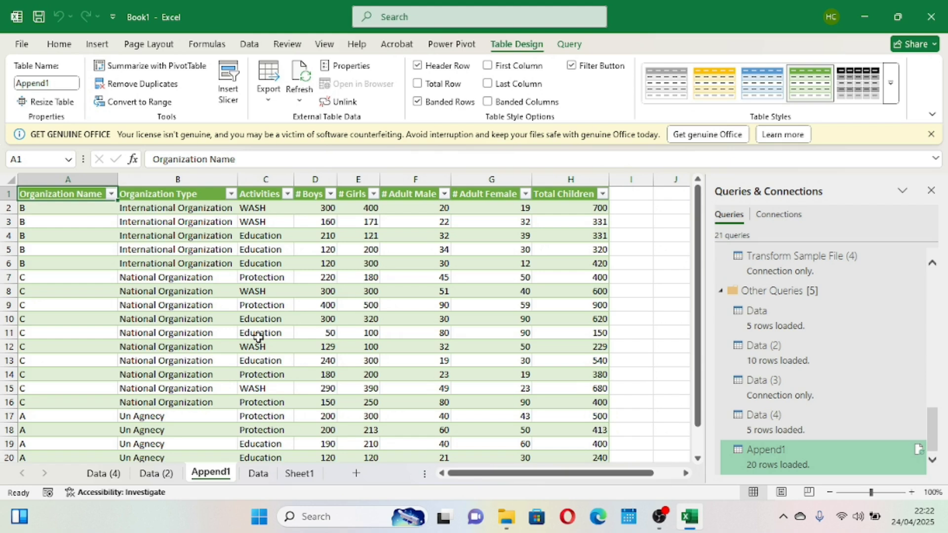
Close the Queries & Connections pane and insert a PivotTable from the Append1 table on a new worksheet
click(931, 191)
click(444, 332)
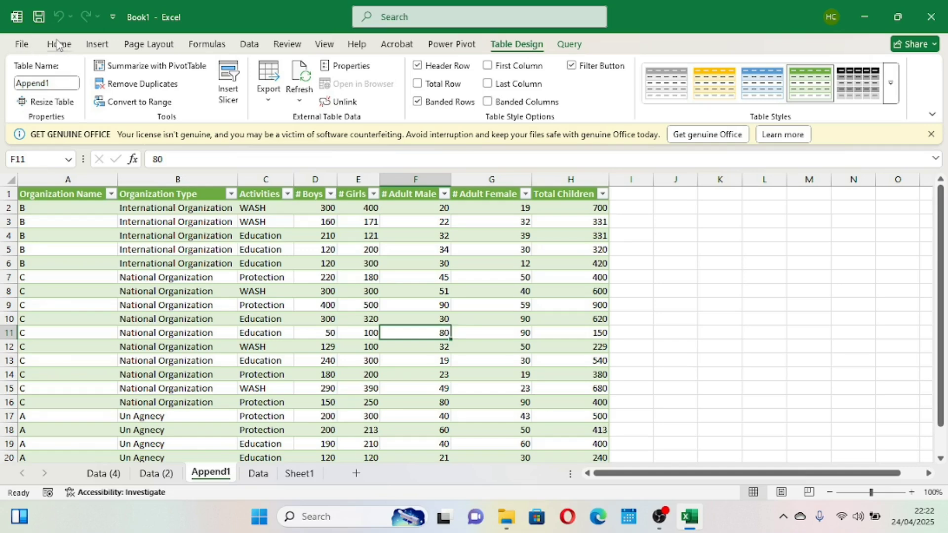
click(97, 44)
click(35, 99)
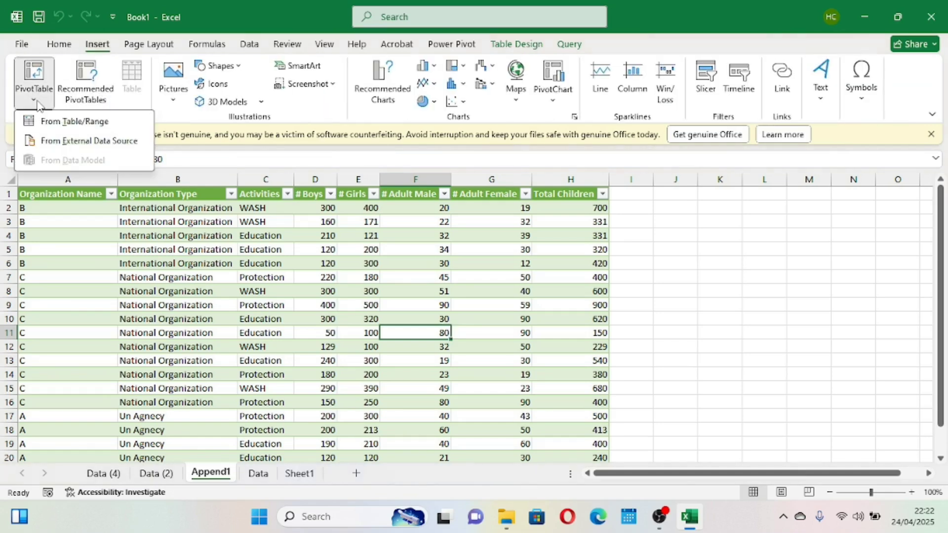
click(59, 121)
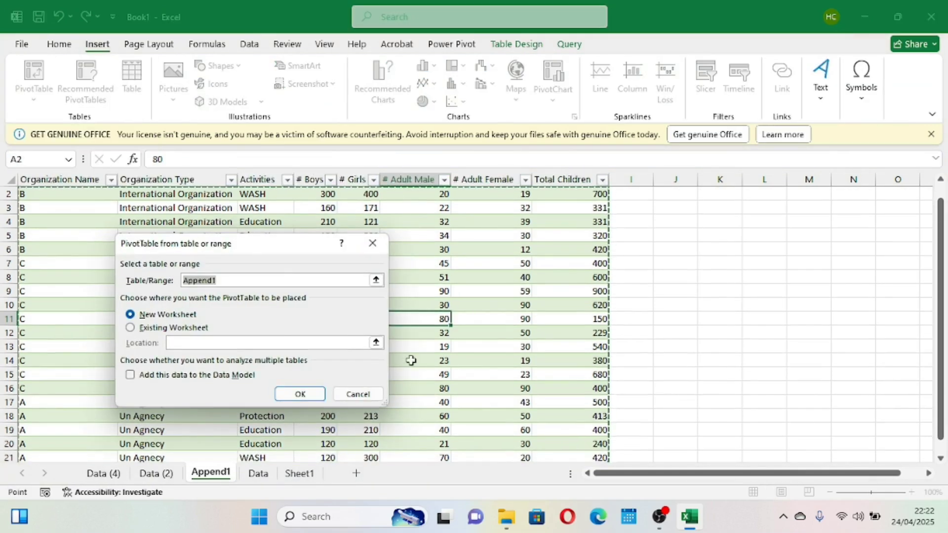
click(300, 394)
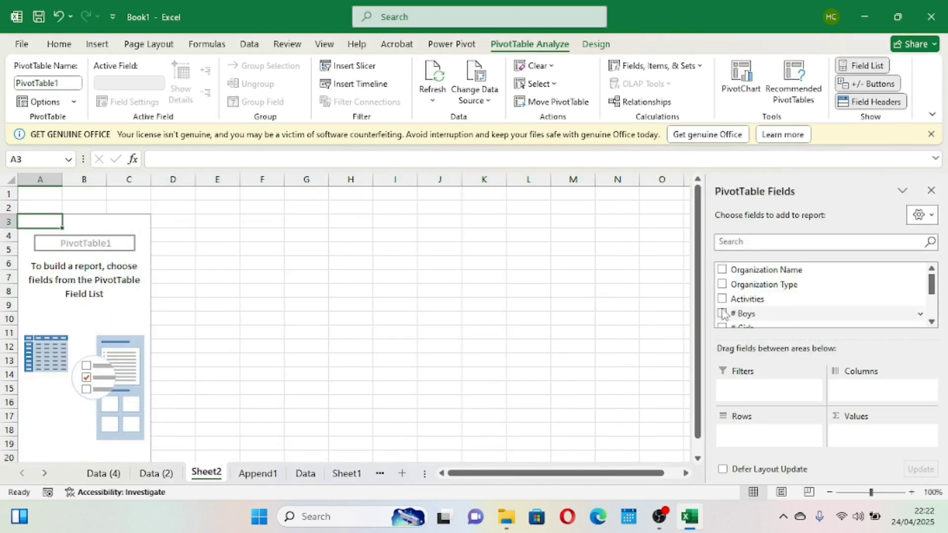
scroll(723, 314, down, 3)
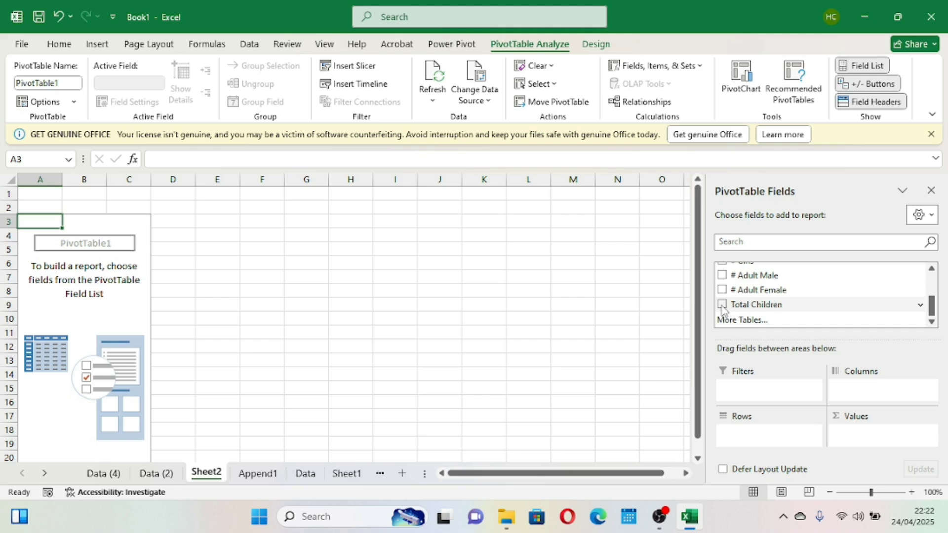
Summarize the sum of Total Children by Activities as row labels in the PivotTable and check the resulting rows
click(722, 304)
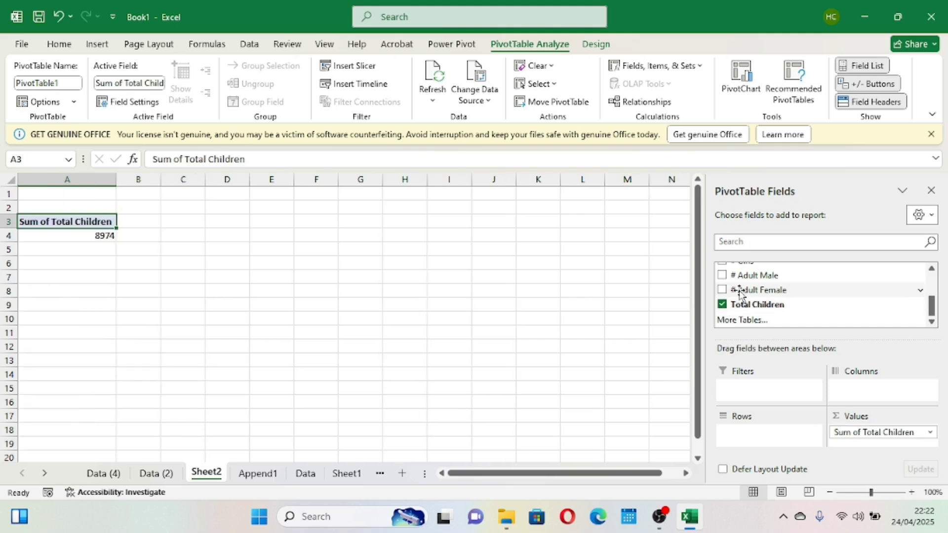
click(931, 286)
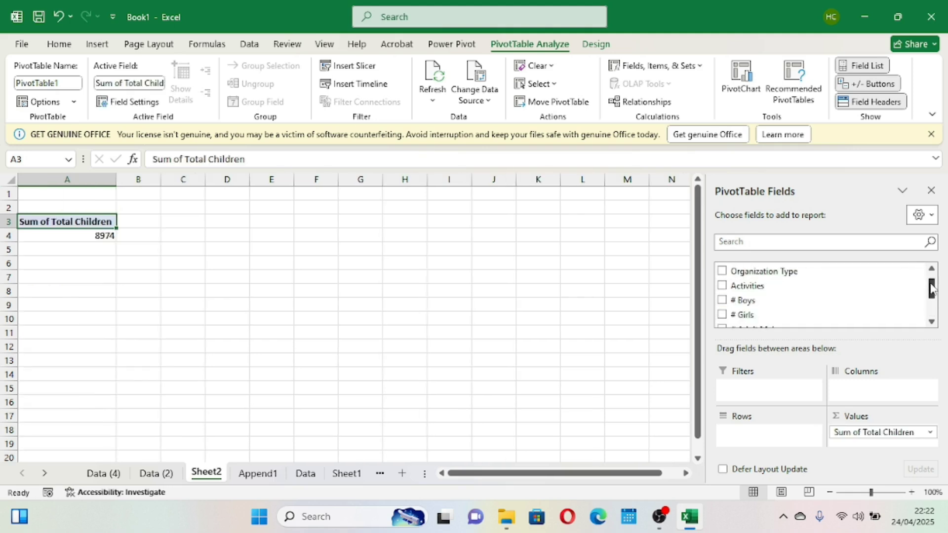
click(721, 286)
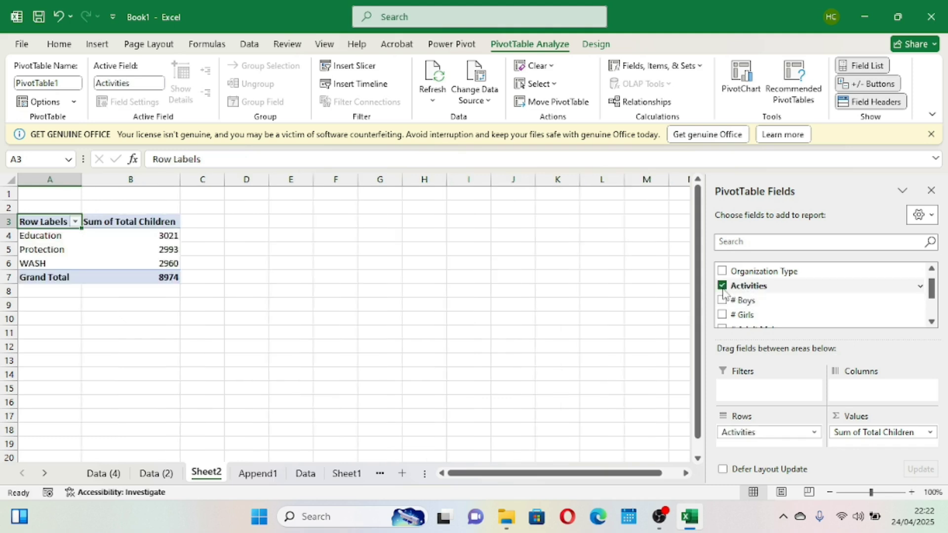
click(168, 232)
drag(35, 252, 142, 247)
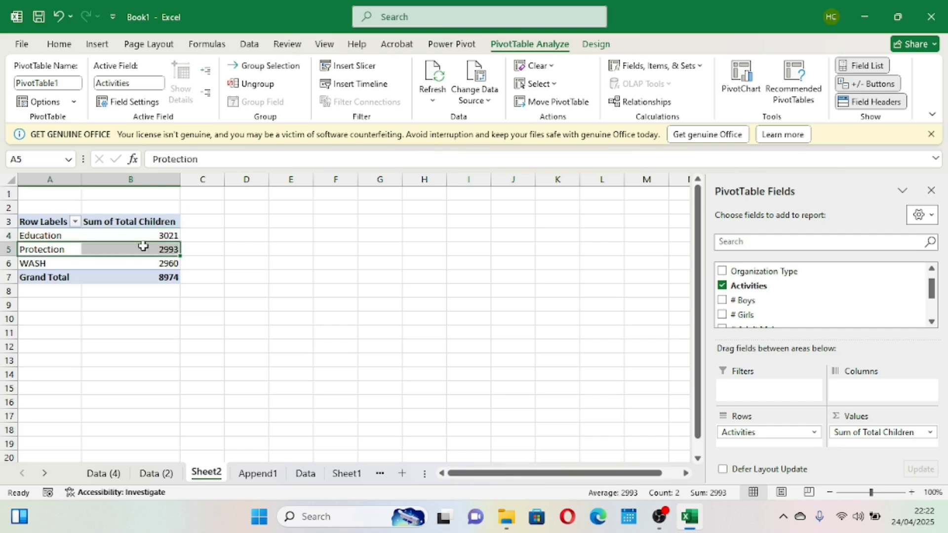
drag(53, 262, 148, 259)
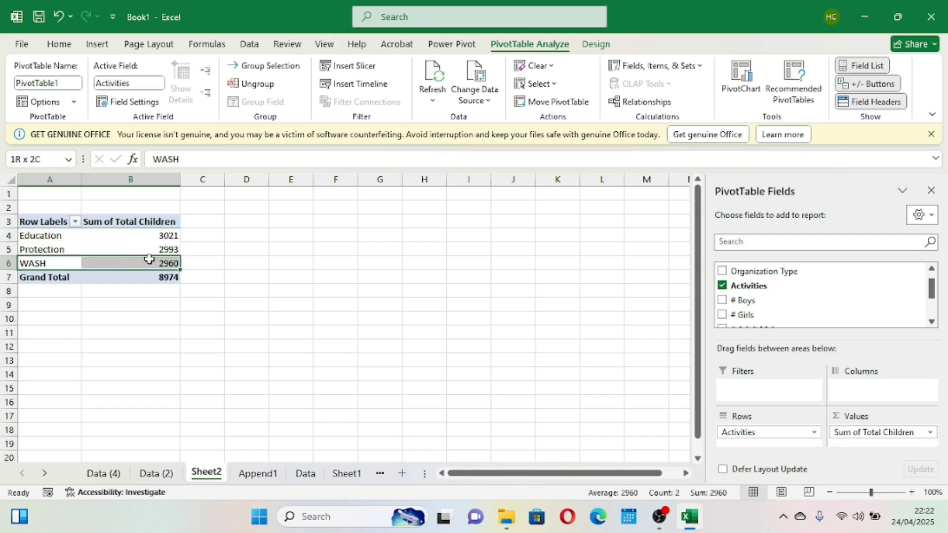
Insert a 2-D pie PivotChart from the PivotTable of Total Children by activity
click(119, 237)
click(97, 44)
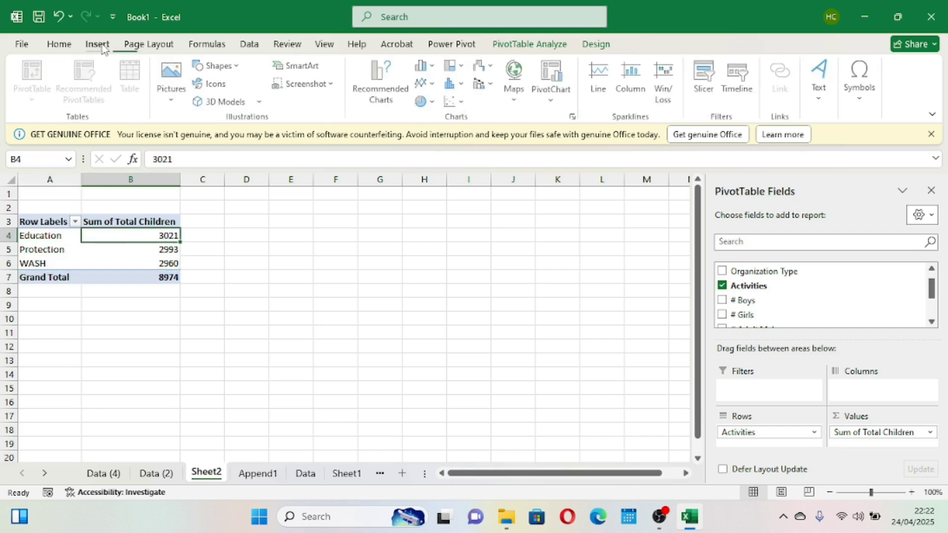
click(425, 104)
click(431, 147)
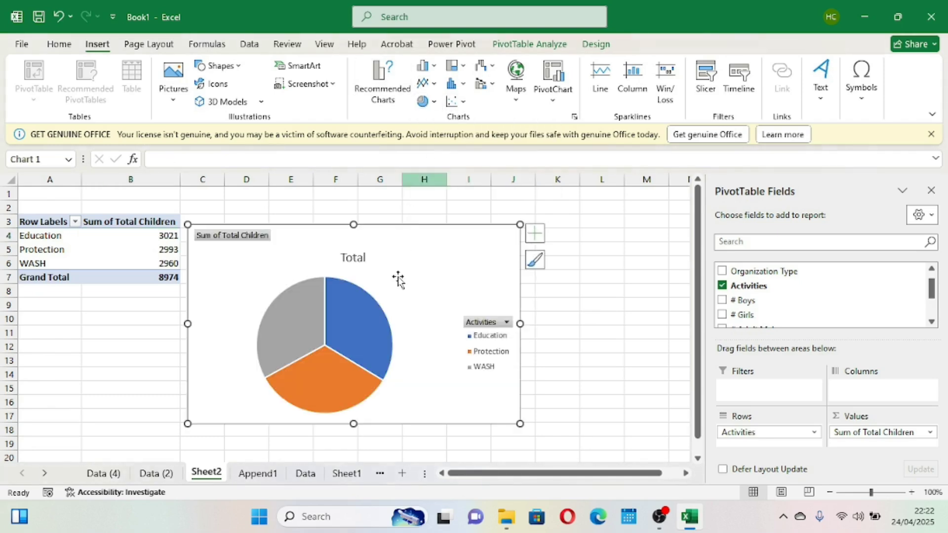
Add data labels to the slices of the pie chart
click(348, 303)
right_click(348, 303)
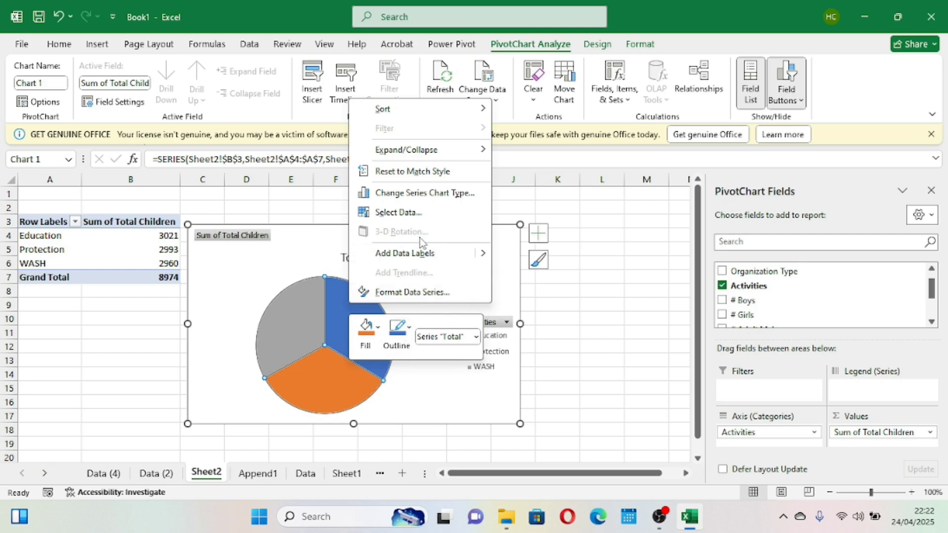
mouse_move(481, 255)
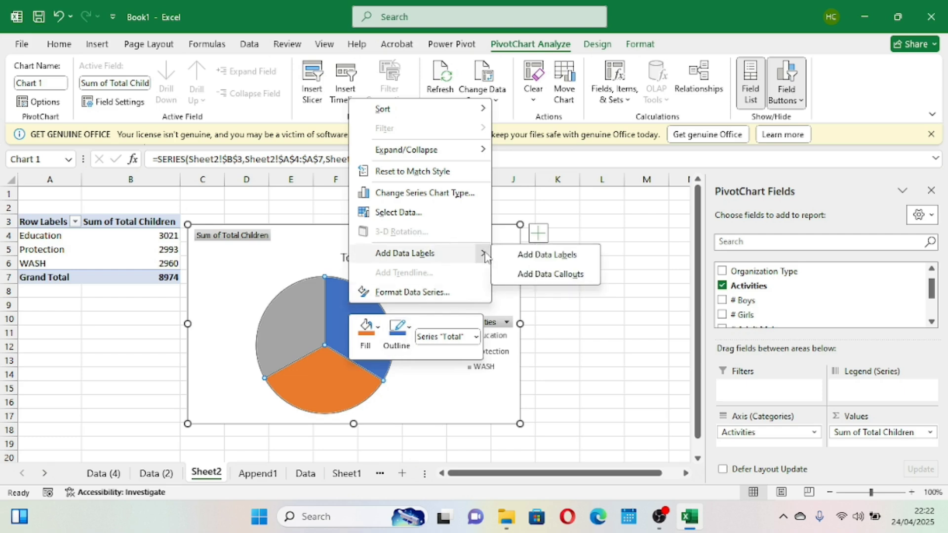
click(546, 256)
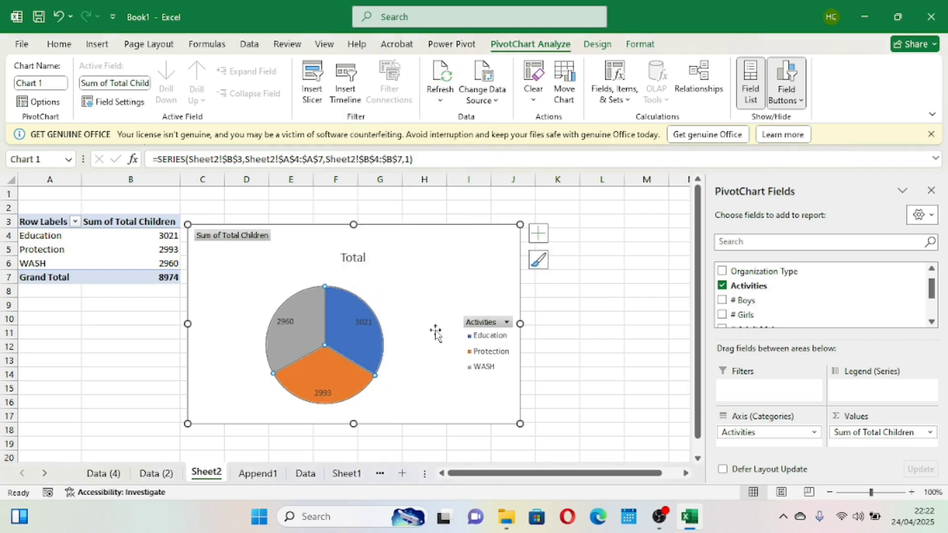
Format the pie chart's data labels as bold, yellow text at font size 12
click(361, 321)
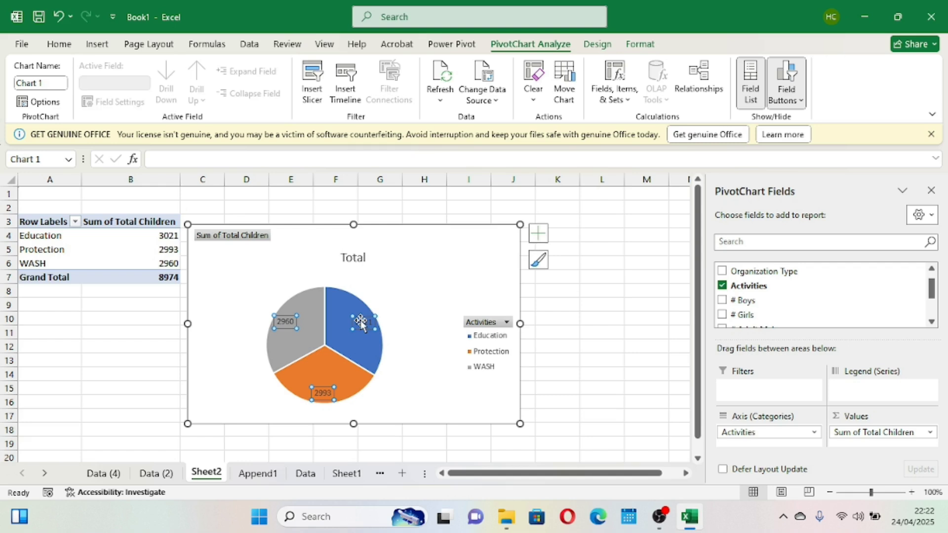
click(60, 44)
click(214, 71)
click(214, 71)
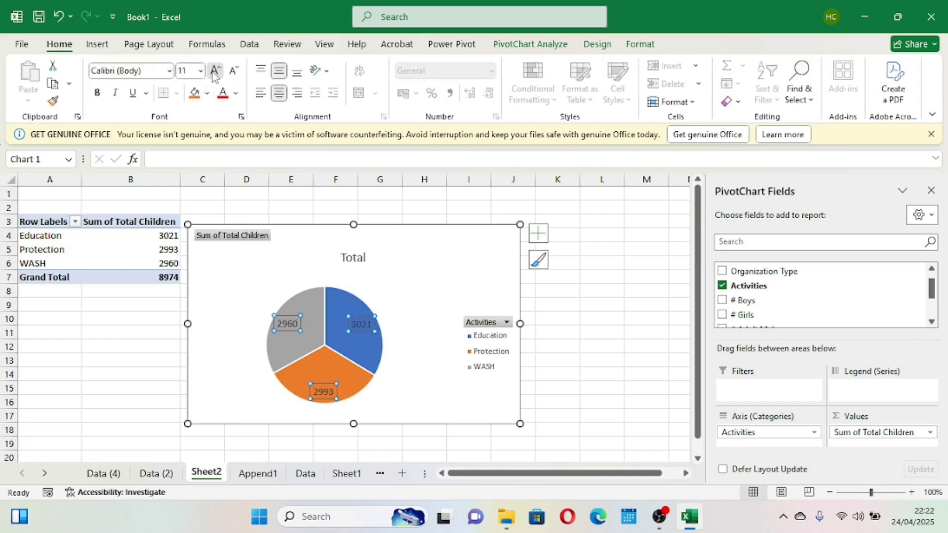
click(213, 71)
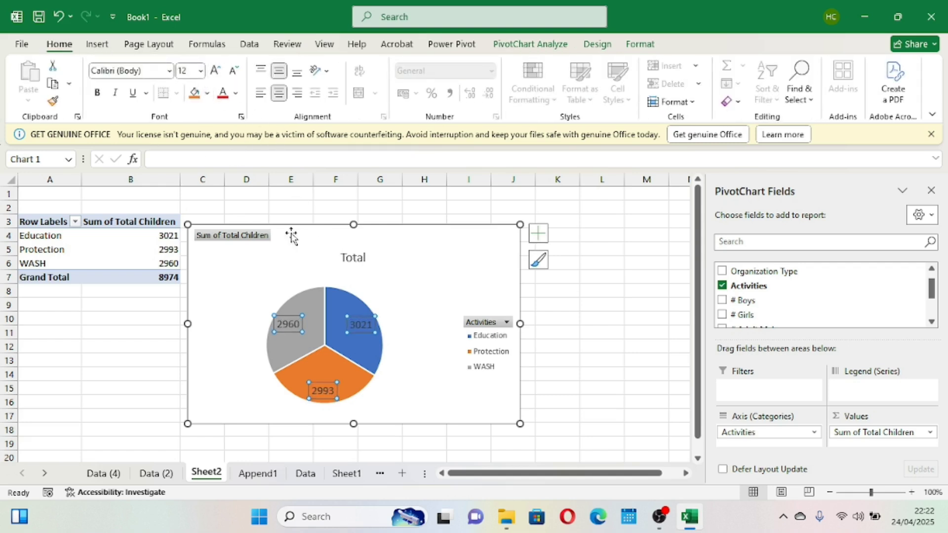
click(236, 92)
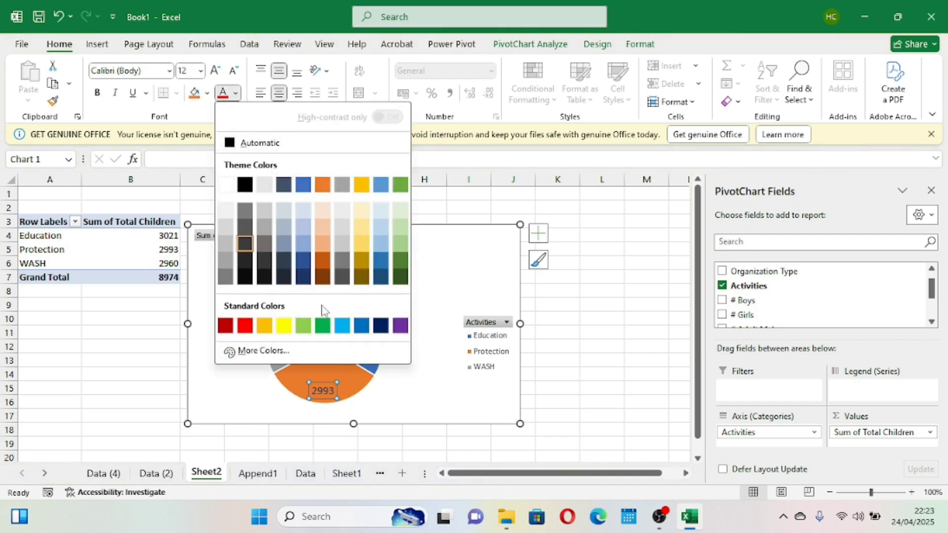
click(284, 325)
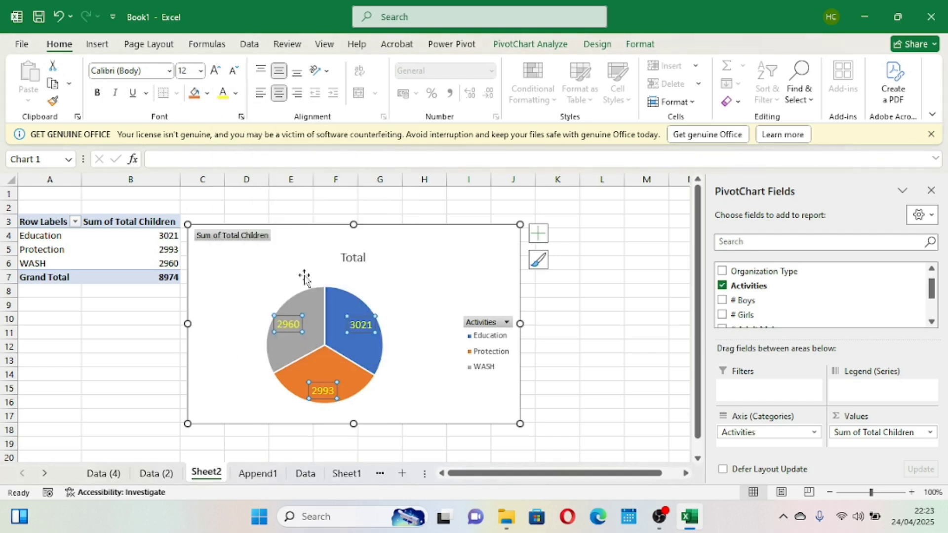
click(97, 92)
click(413, 276)
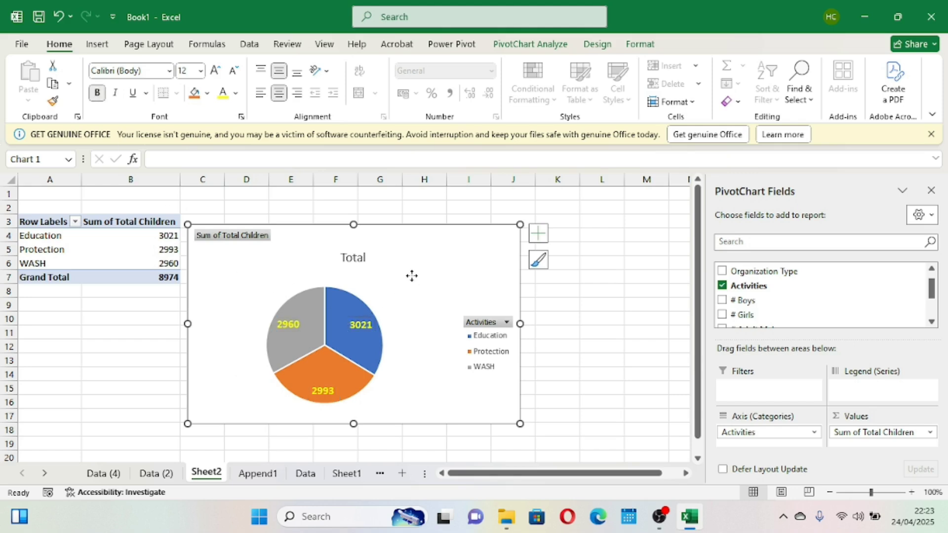